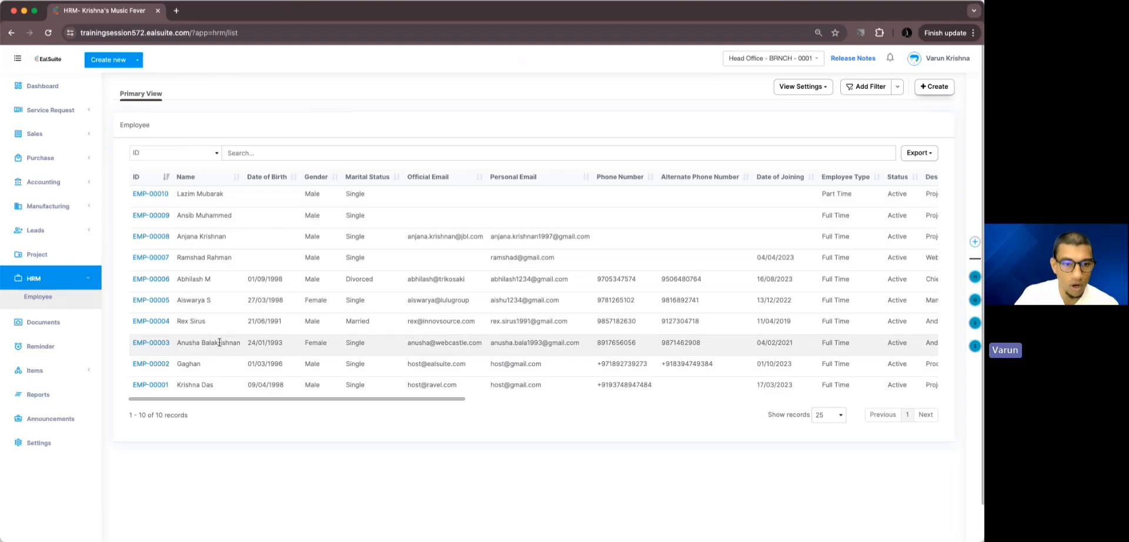
Open the record of the employee with the joining date 13/12/2022 from the employee list.
click(151, 300)
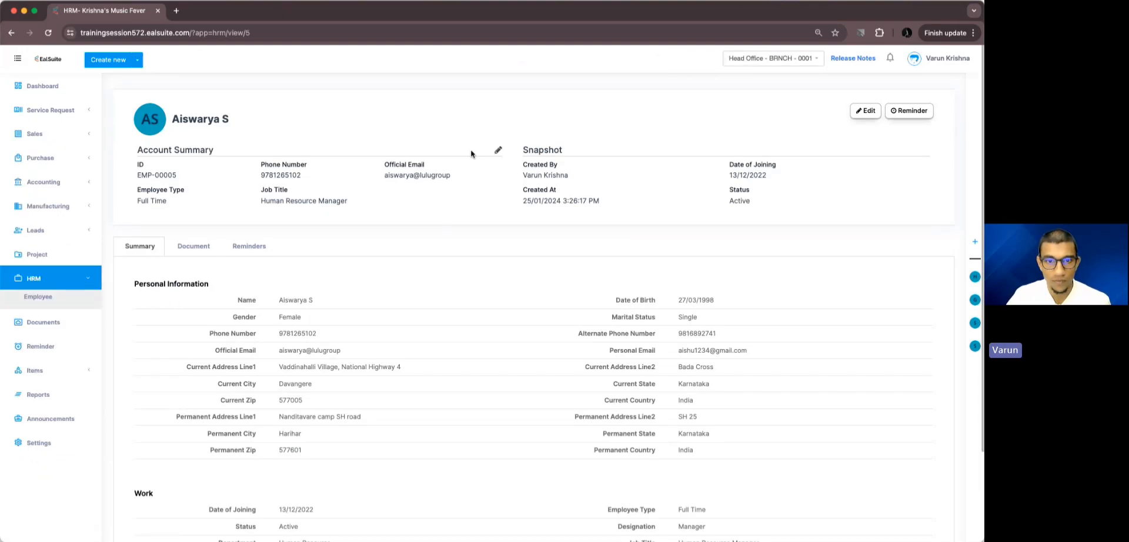
drag(175, 117, 263, 120)
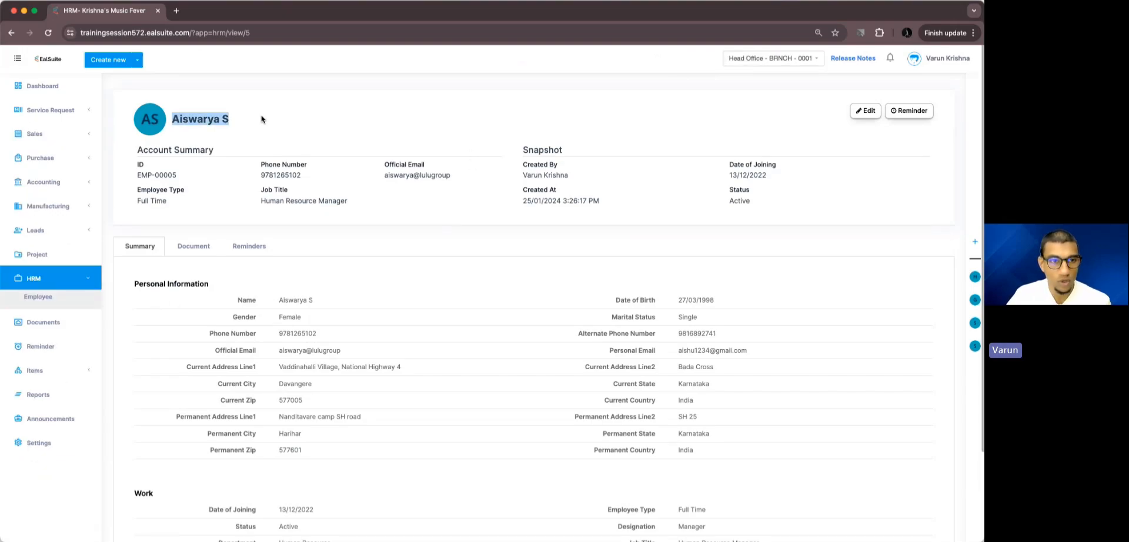
click(262, 120)
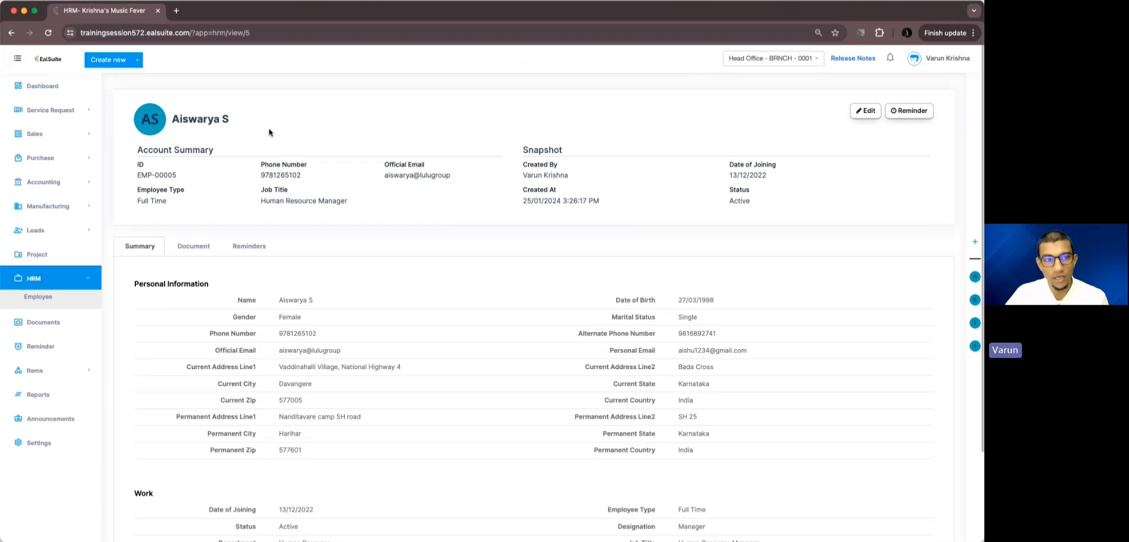
mouse_move(178, 152)
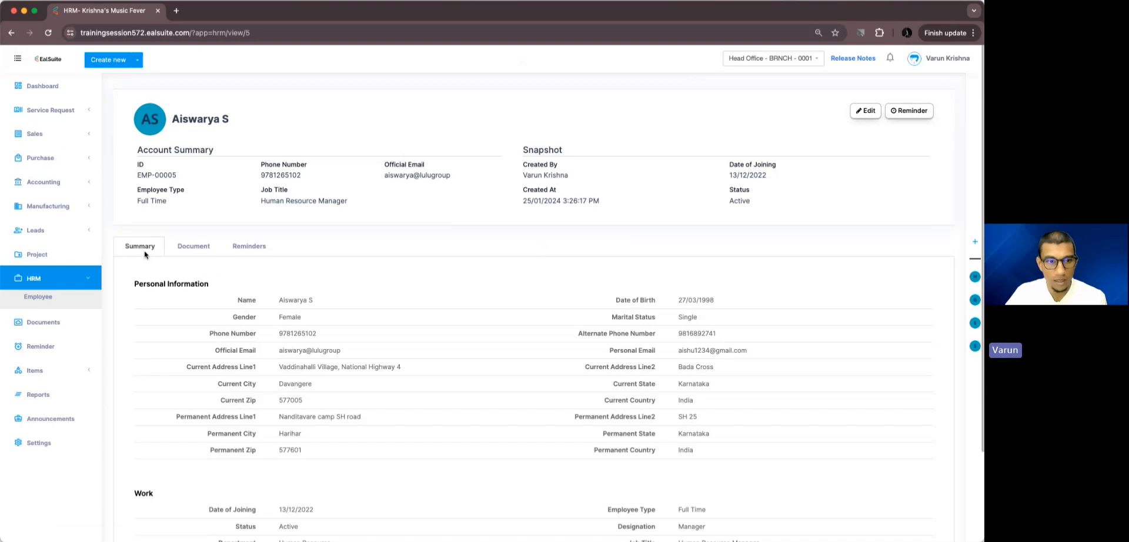
Examine the record's Document and Reminders sections and the Summary's personal, work and account core details.
click(230, 252)
click(209, 247)
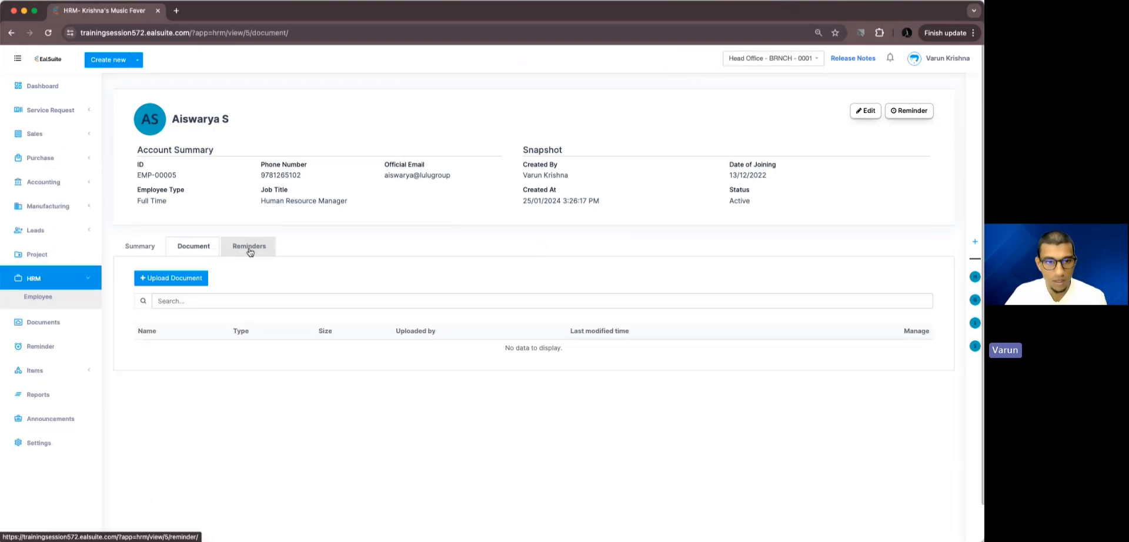
click(243, 249)
click(160, 261)
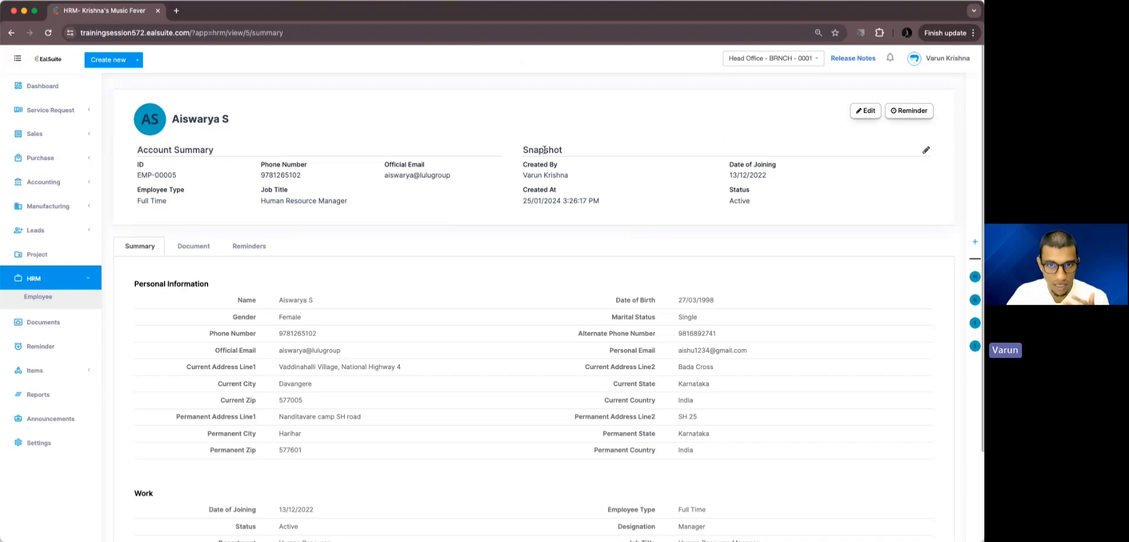
scroll(355, 336, down, 3)
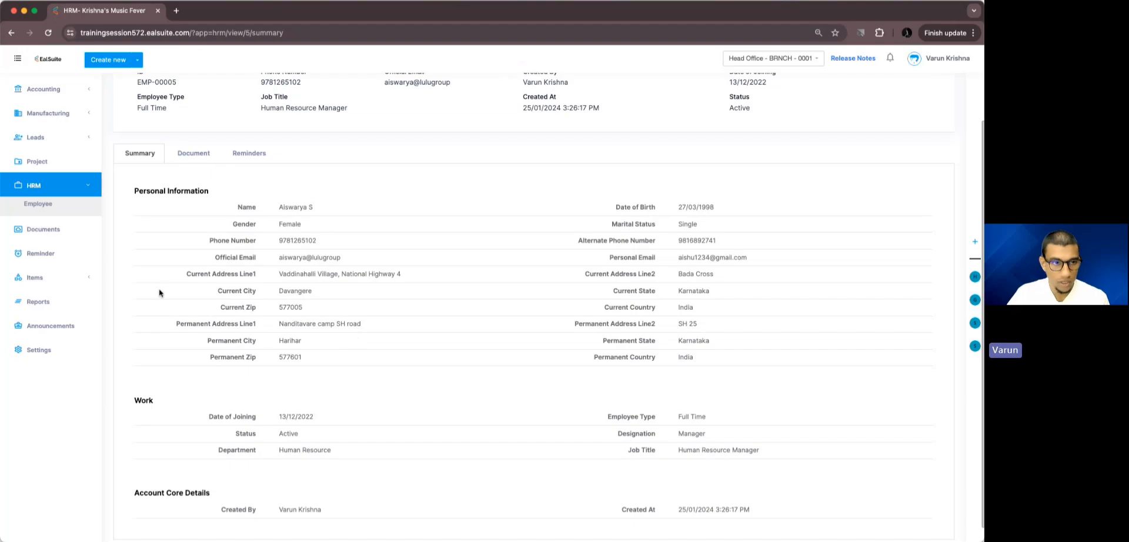
scroll(211, 320, down, 1)
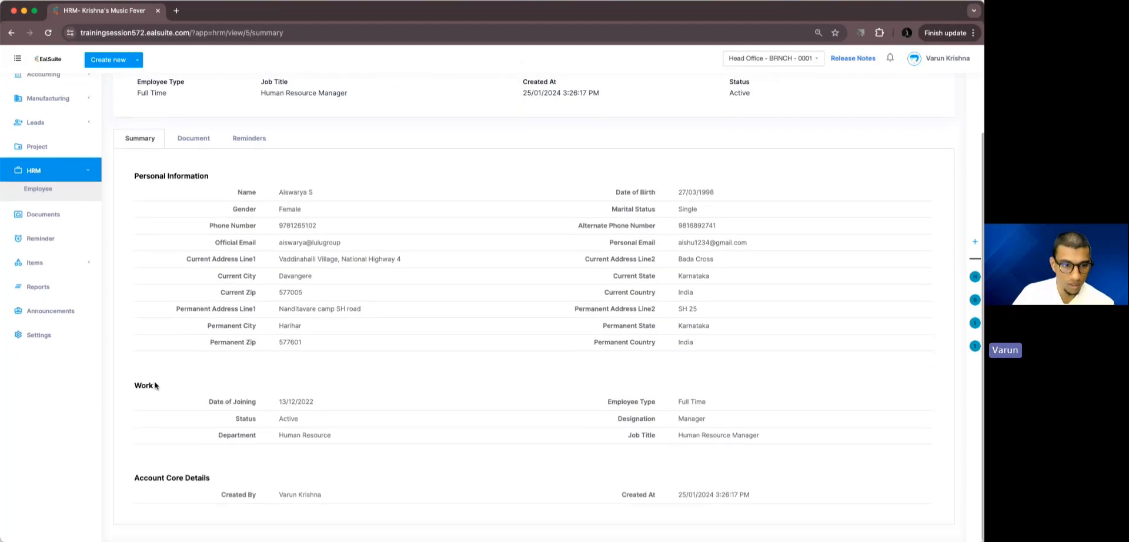
scroll(277, 478, up, 4)
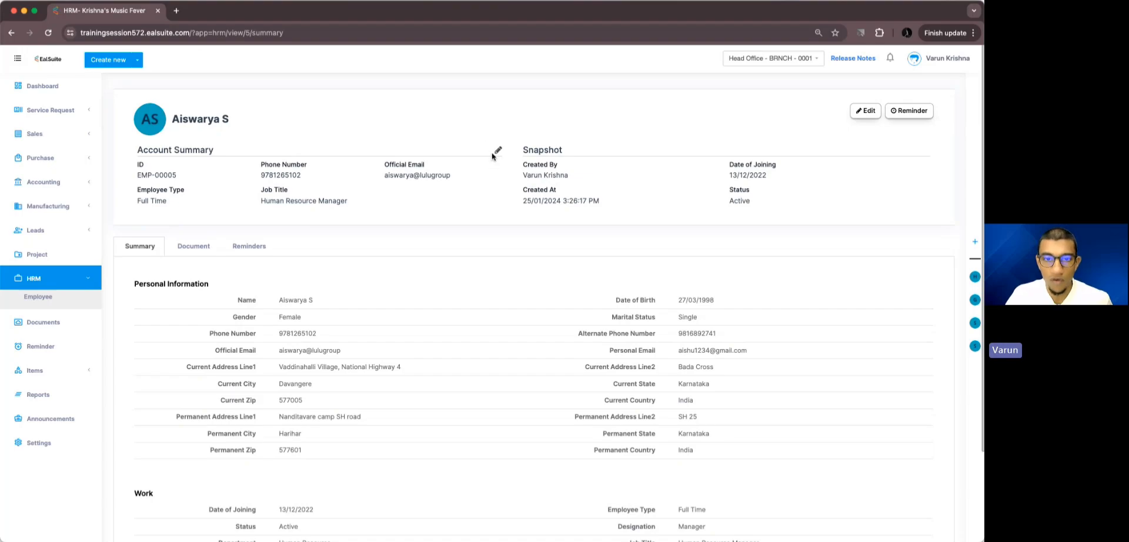
Remove the ID, Phone Number, Official Email, Employee Type and Job Title fields from the Account Summary group in the view layout.
click(497, 153)
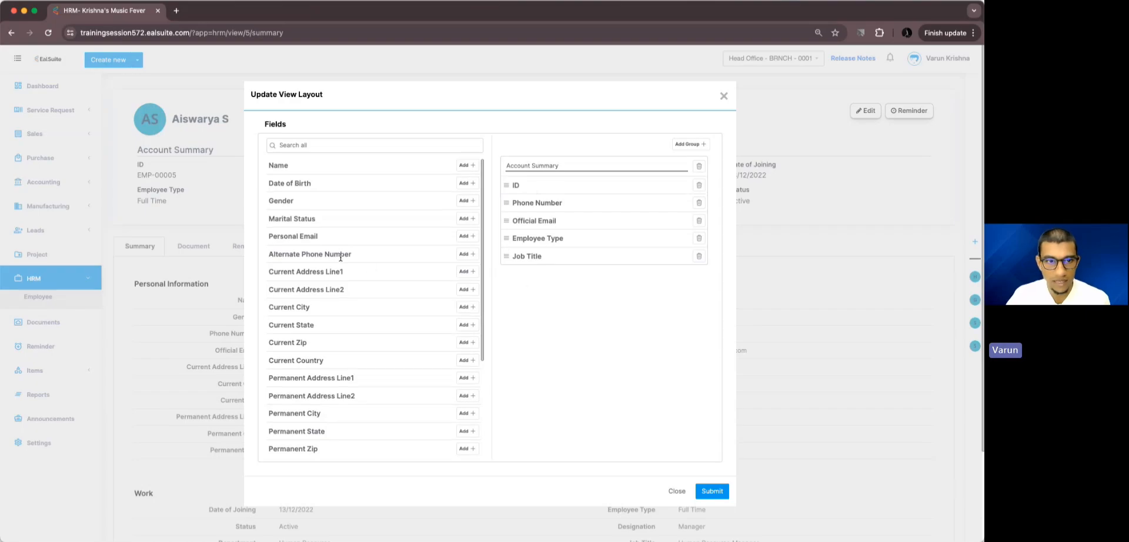
scroll(353, 287, down, 5)
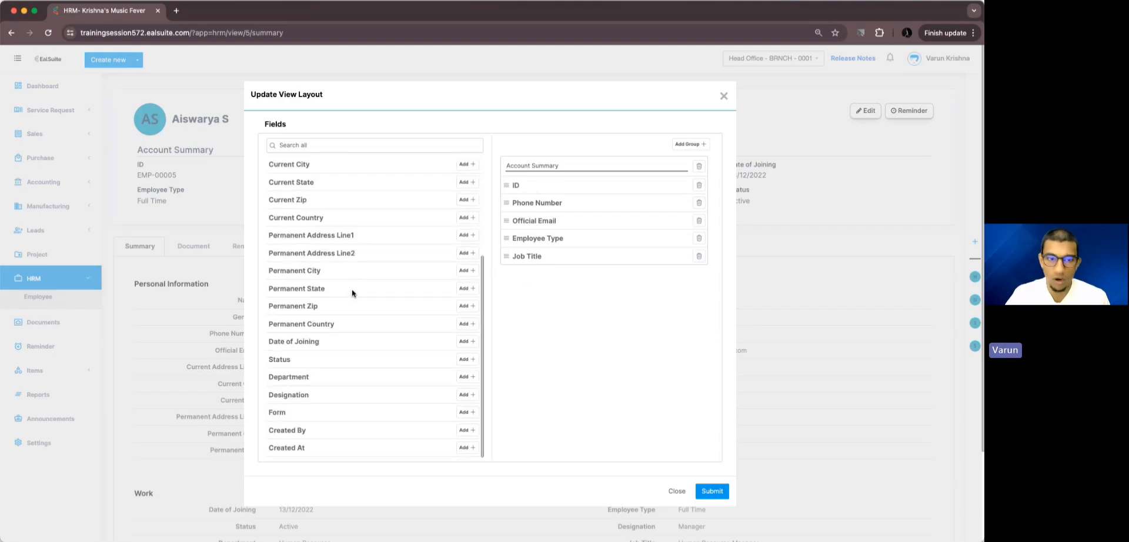
scroll(372, 416, up, 5)
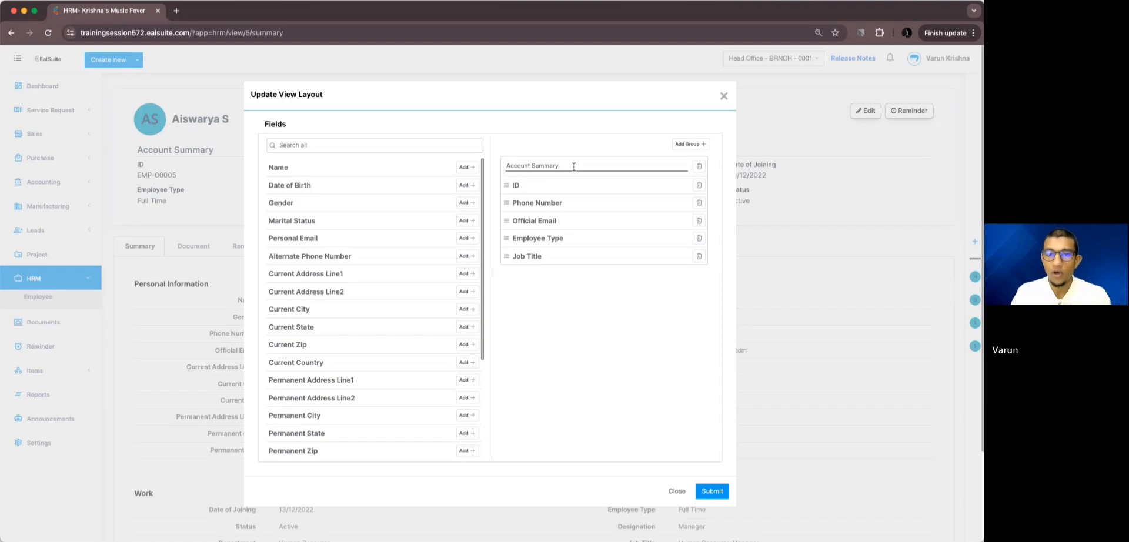
click(699, 185)
click(699, 185)
click(698, 185)
click(699, 185)
click(699, 185)
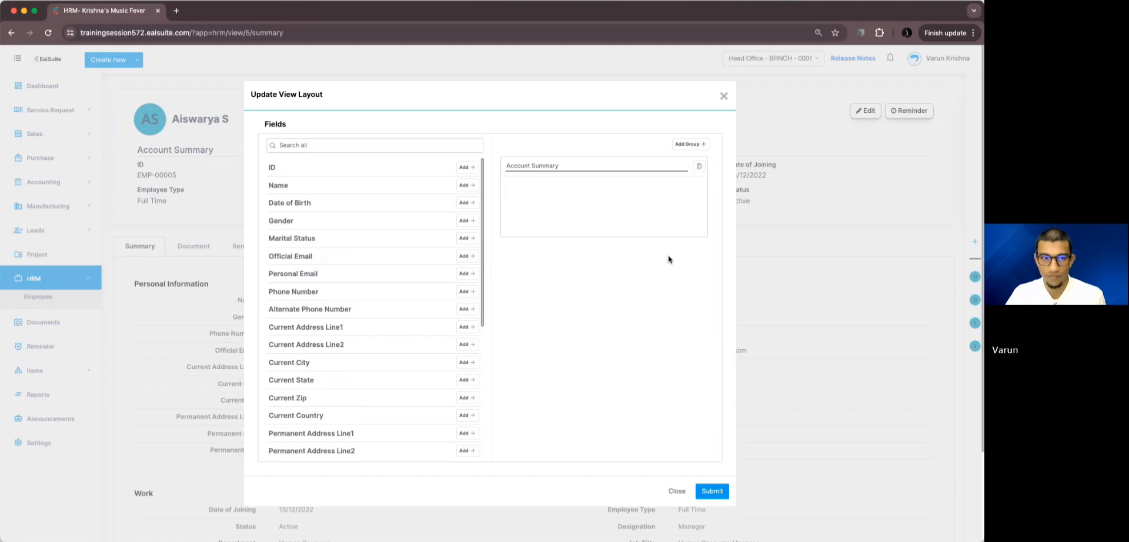
Add the Name, Official Email, Date of Joining, Department and Designation fields to the Account Summary group.
click(467, 185)
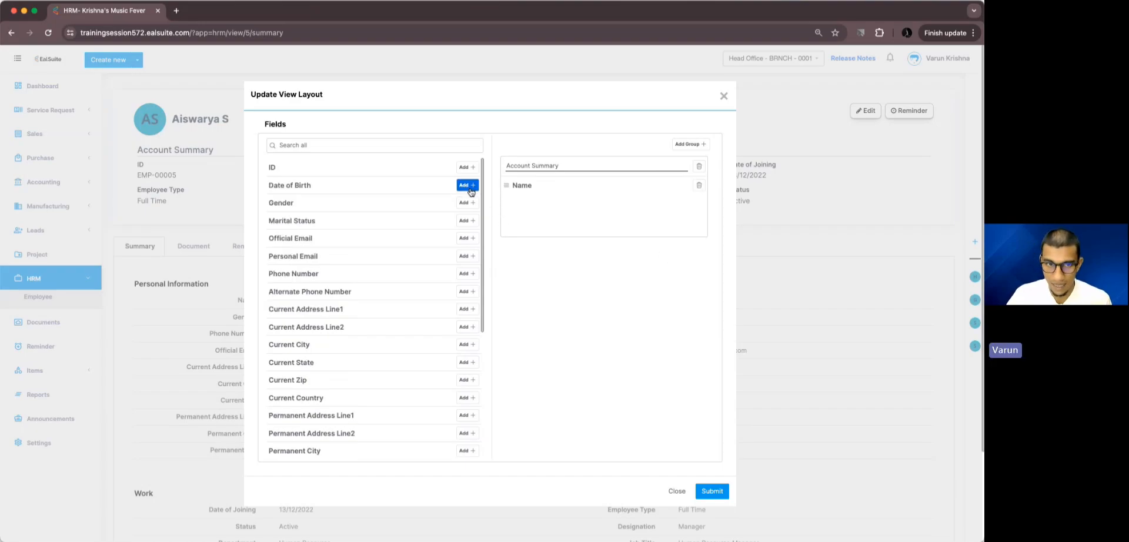
click(468, 238)
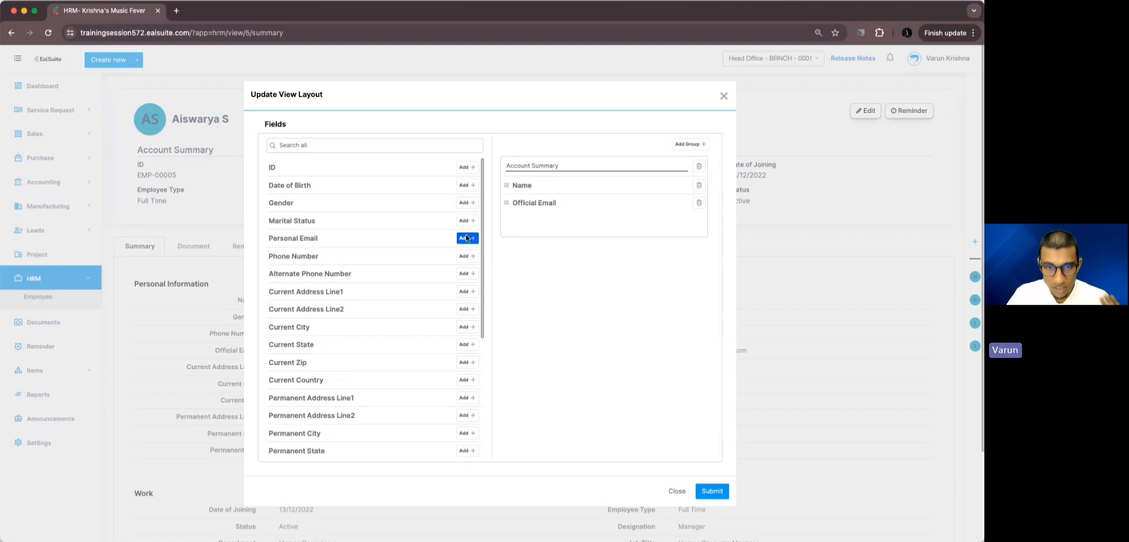
scroll(467, 238, down, 3)
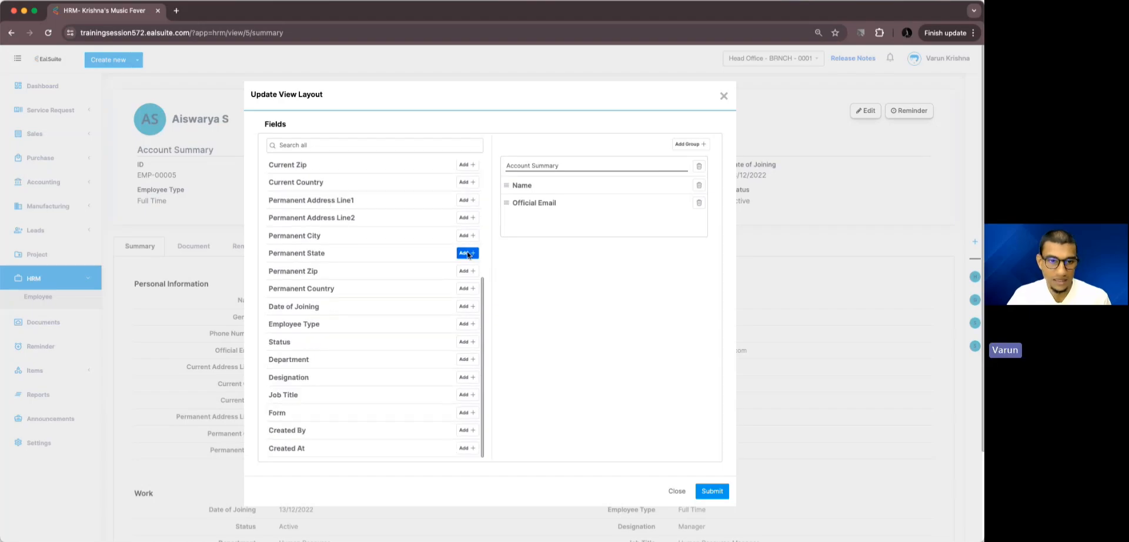
click(467, 306)
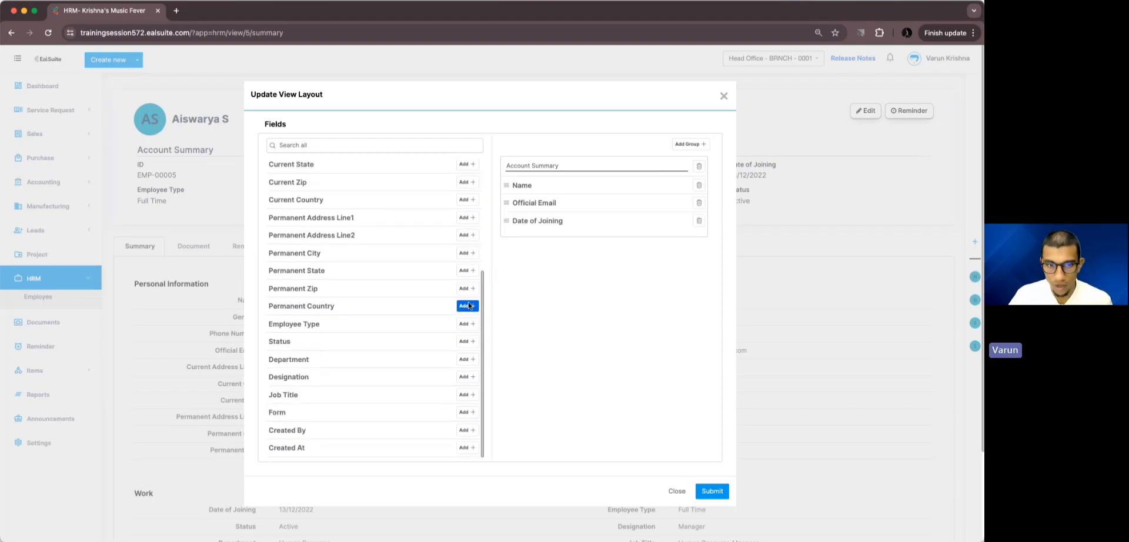
click(468, 359)
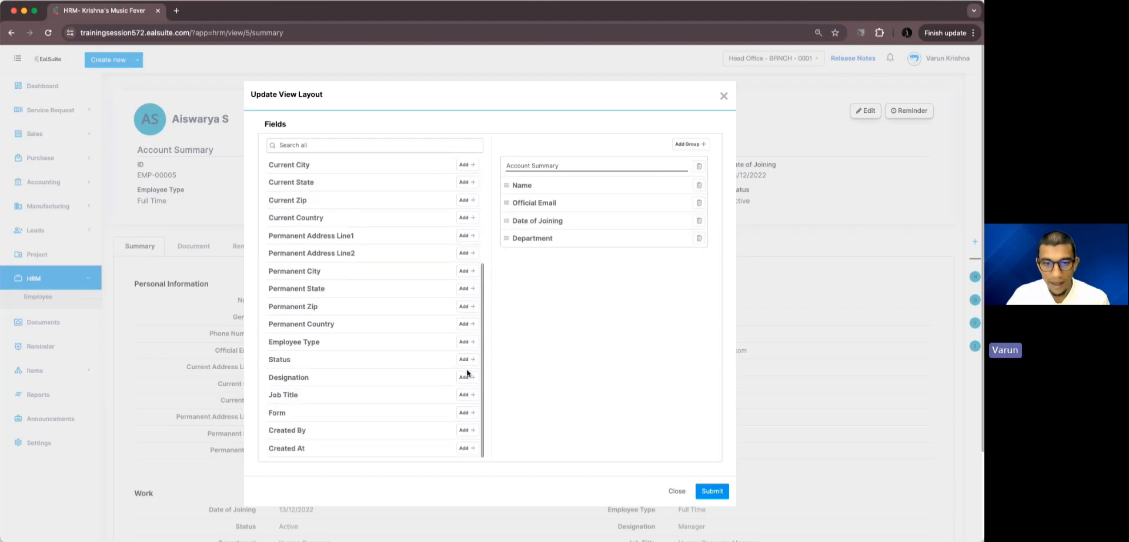
click(468, 377)
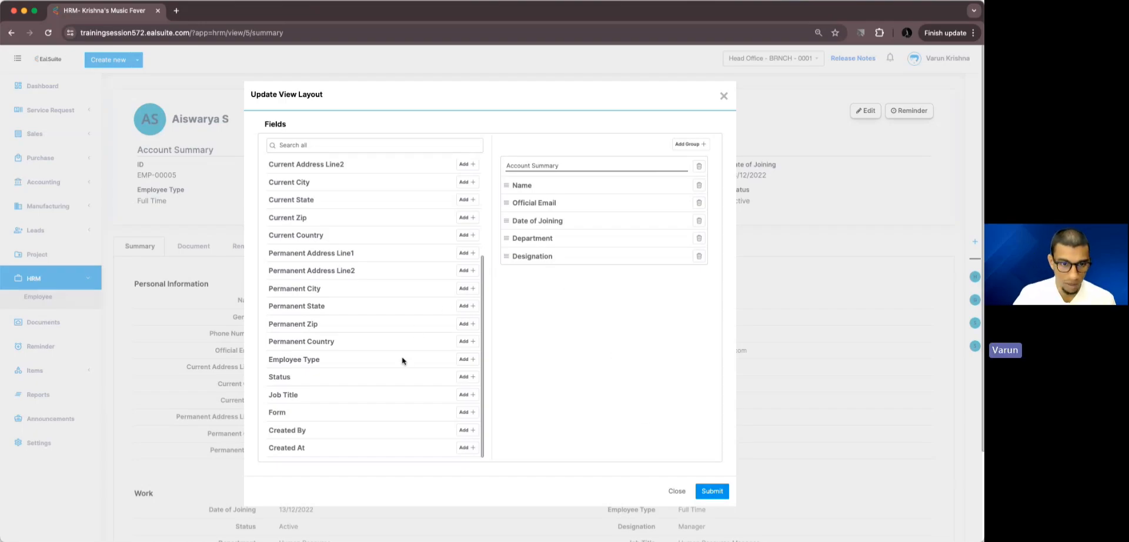
Add the Employee Type field to the Account Summary group and submit the layout.
scroll(404, 363, down, 3)
scroll(404, 363, up, 3)
scroll(404, 365, down, 3)
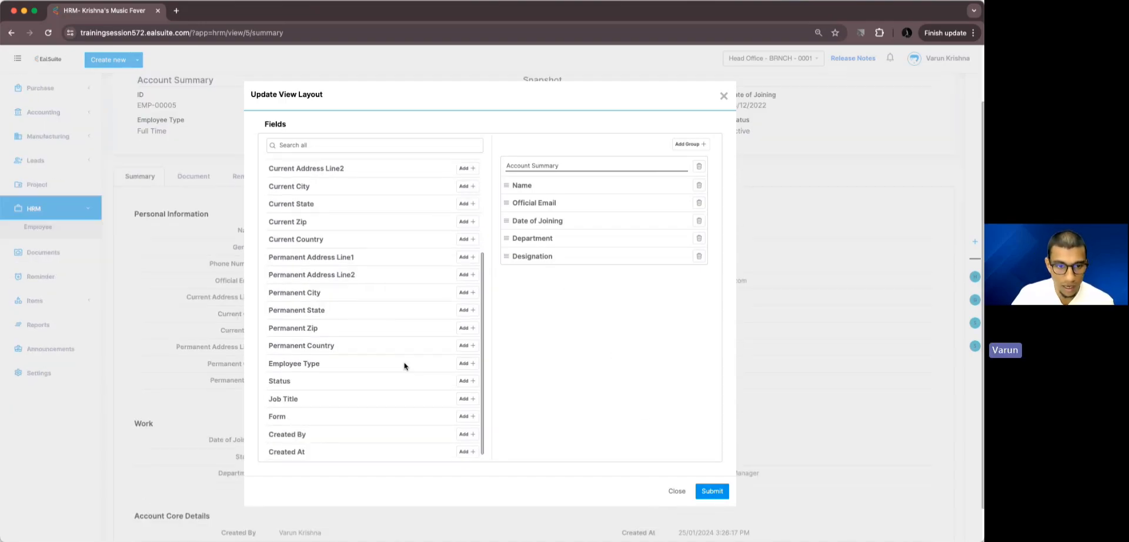
click(463, 364)
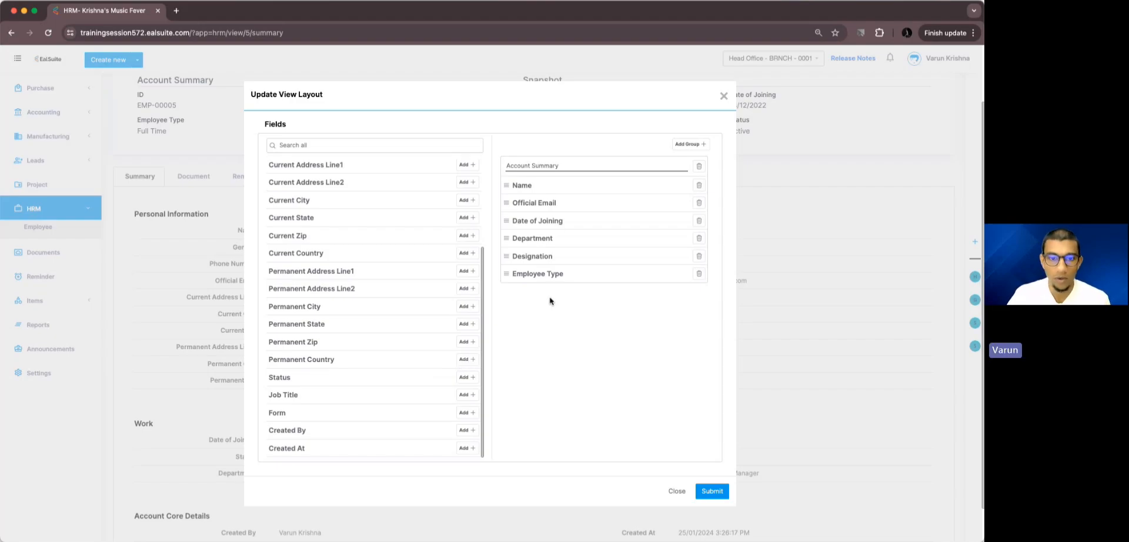
click(468, 377)
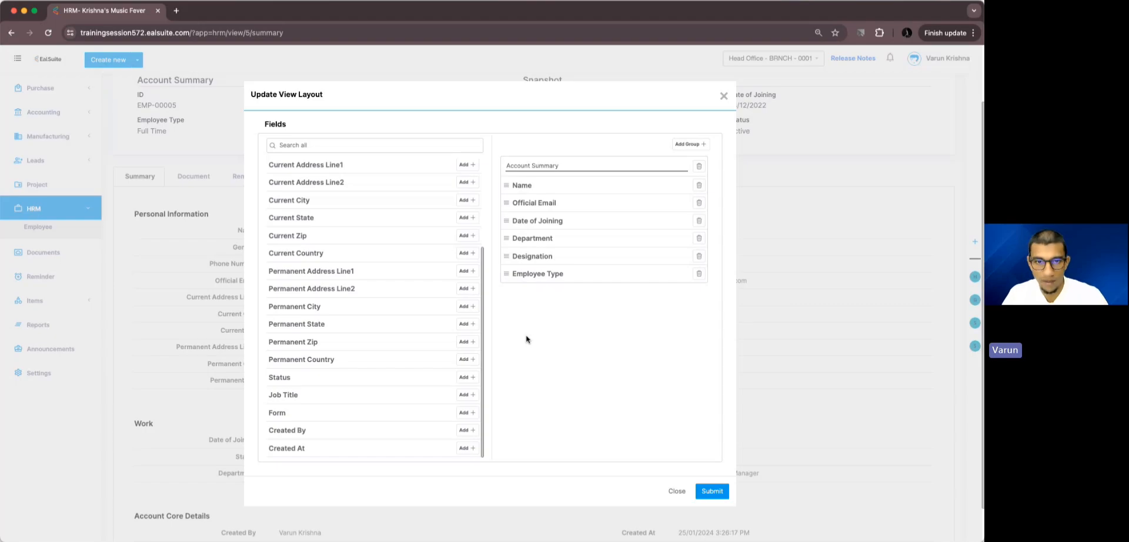
click(708, 491)
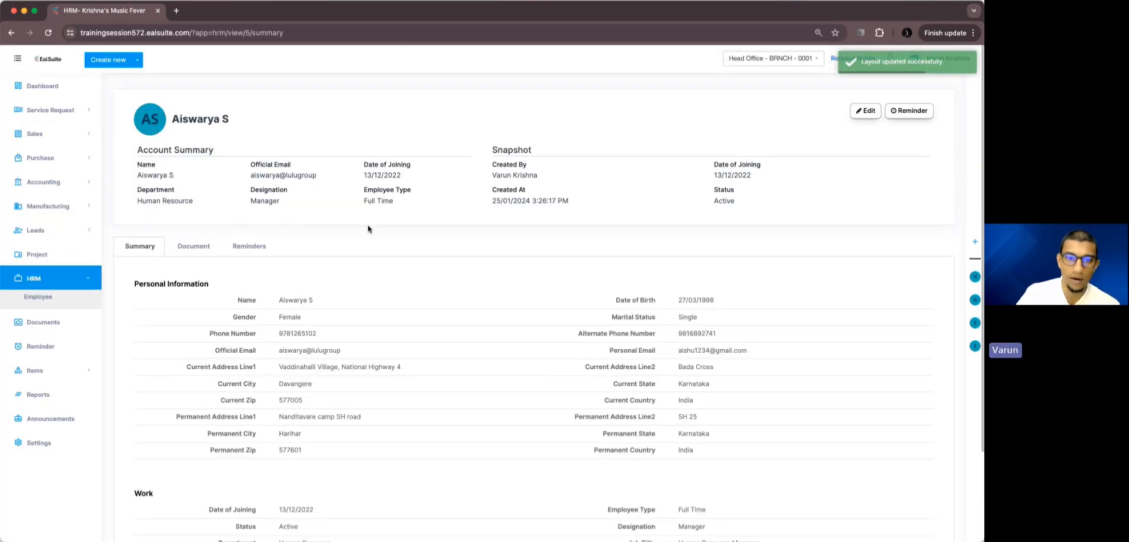
drag(138, 151, 215, 151)
click(222, 151)
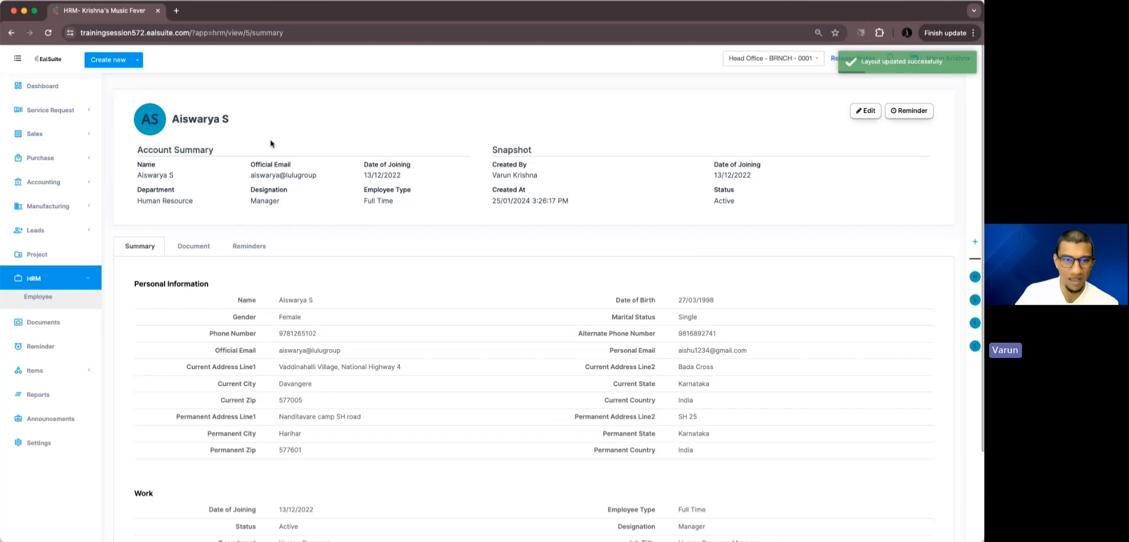
Replace the Account Summary group in the view layout with a new group named Basic Information.
click(467, 150)
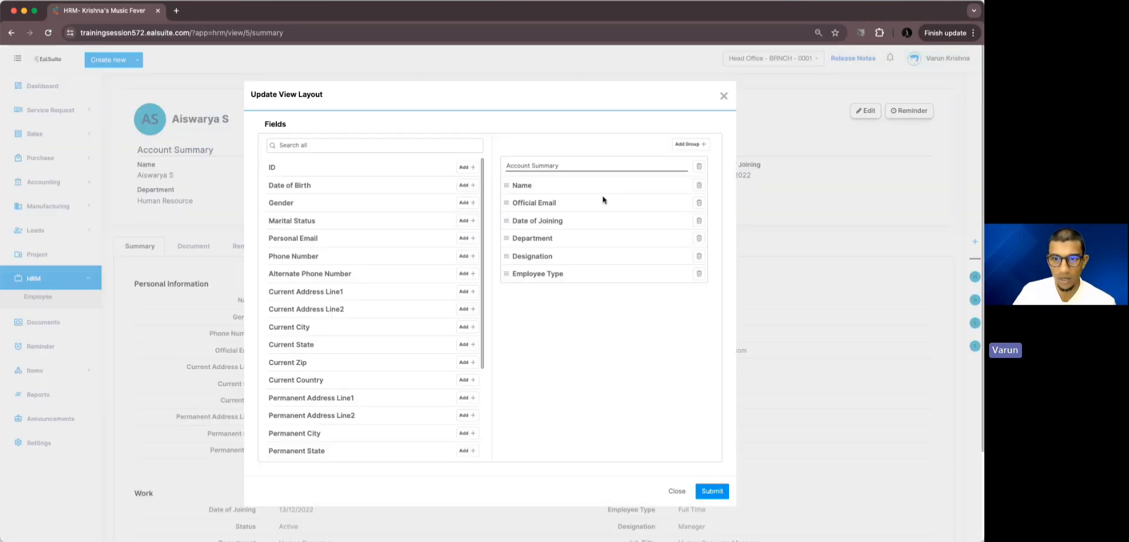
click(698, 167)
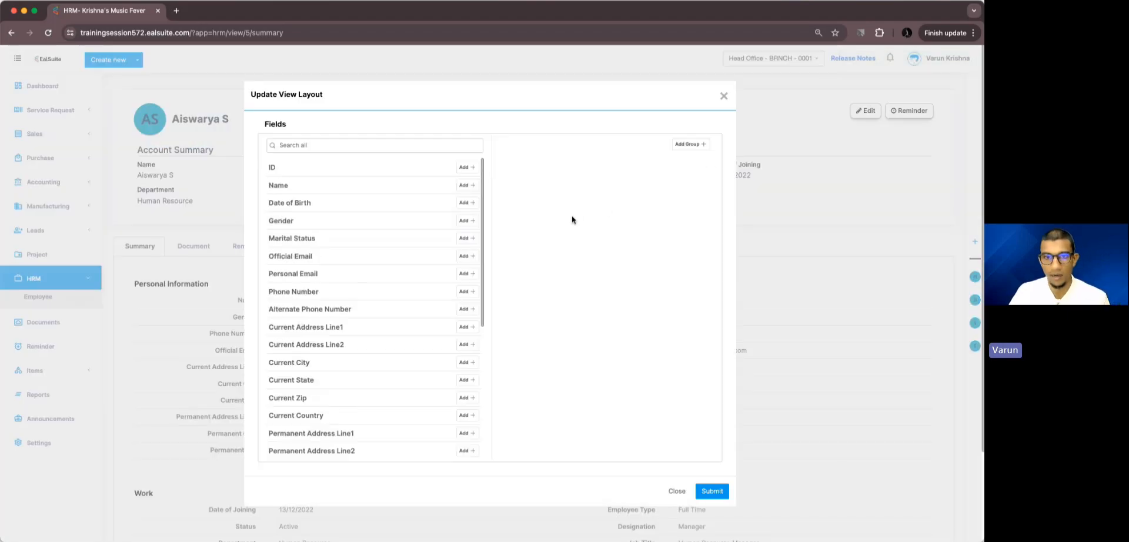
click(683, 145)
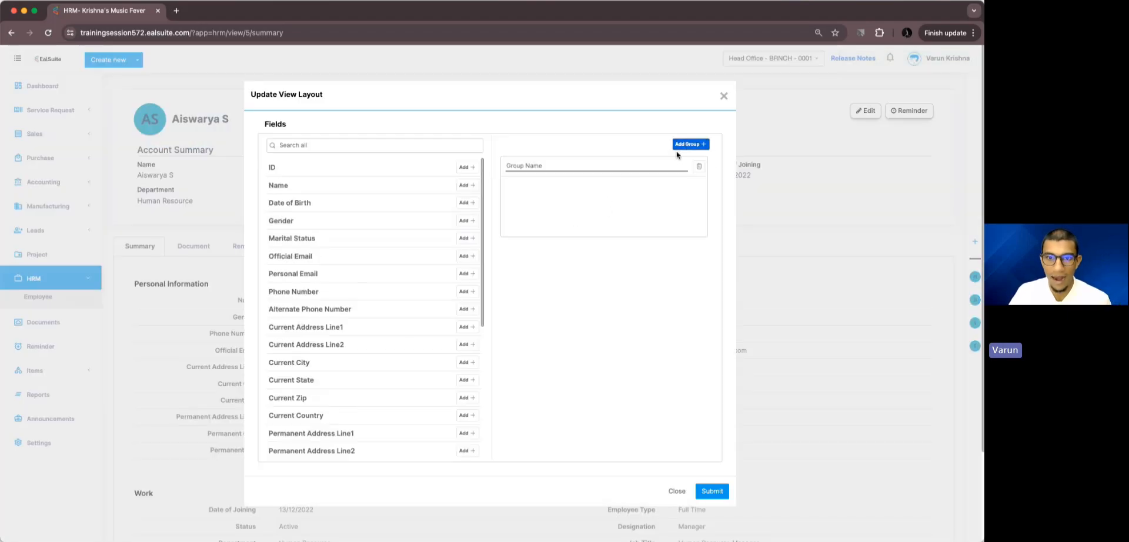
click(579, 169)
text(Basic)
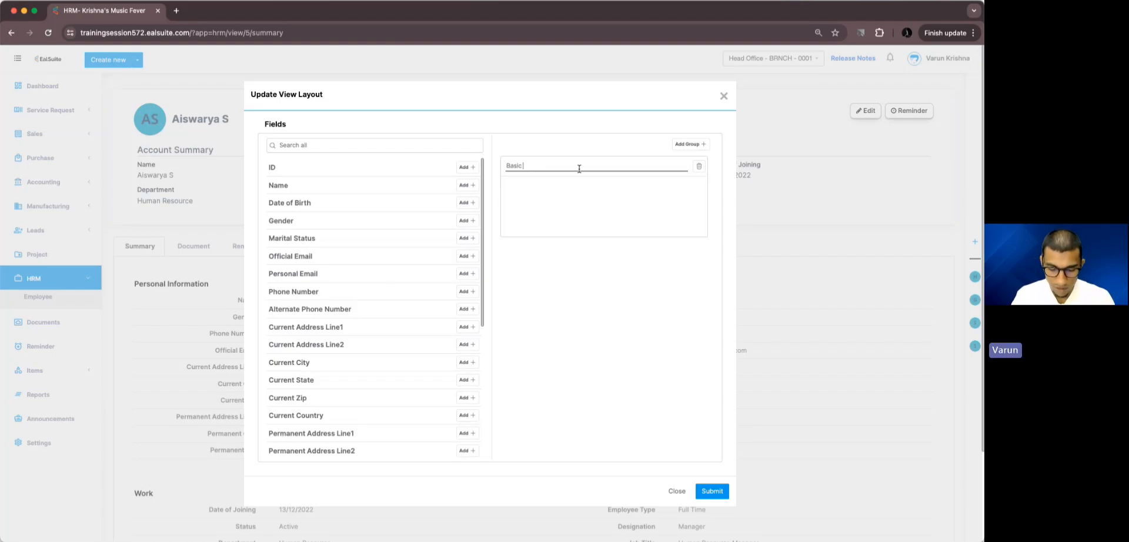
text( Information)
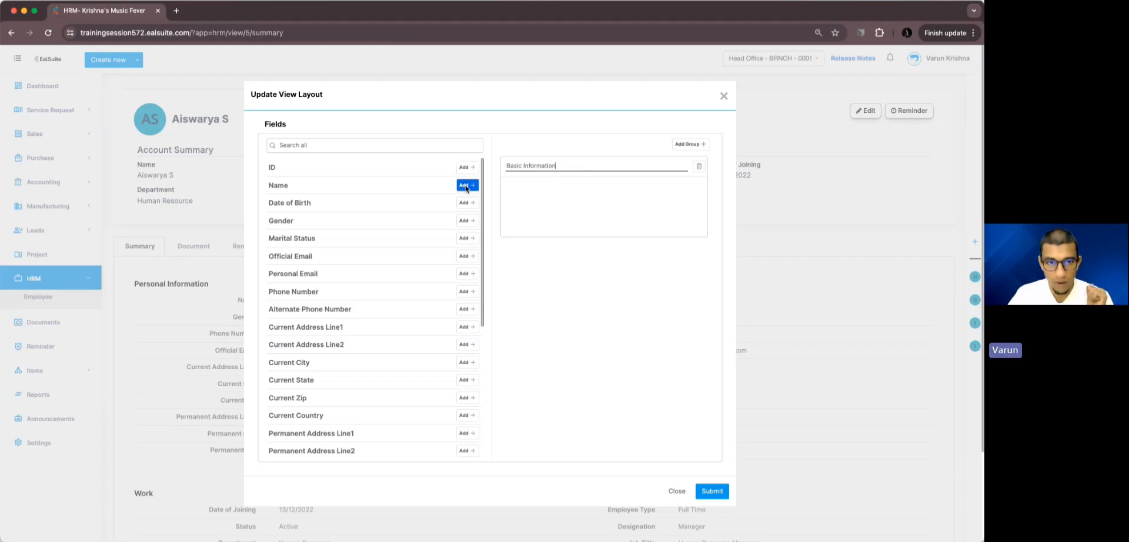
Add Name, Official Email, Department, Designation, Job Title and Status to the Basic Information group and submit the layout.
click(466, 186)
click(463, 236)
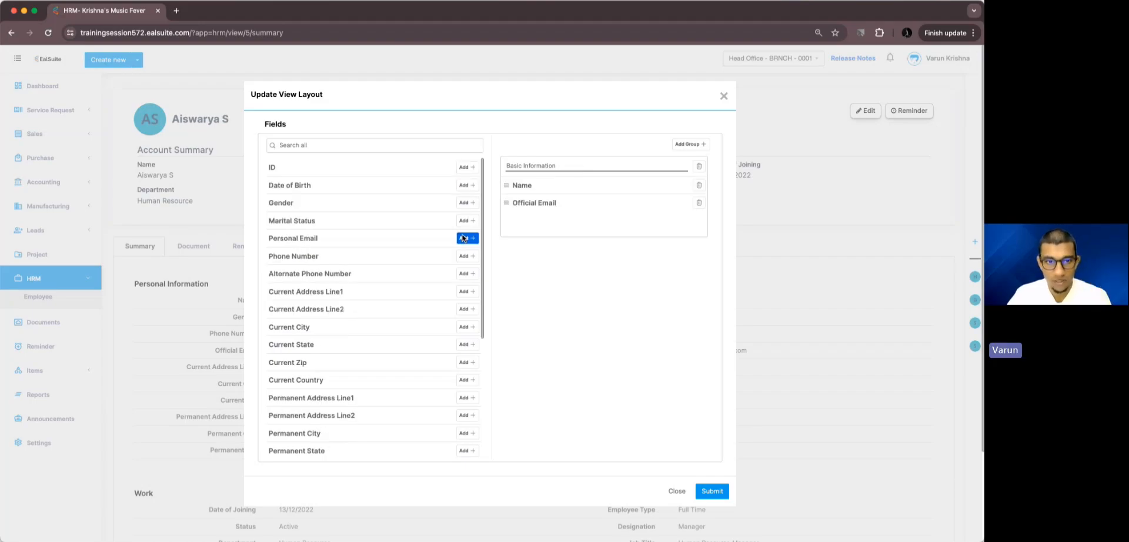
scroll(463, 236, down, 5)
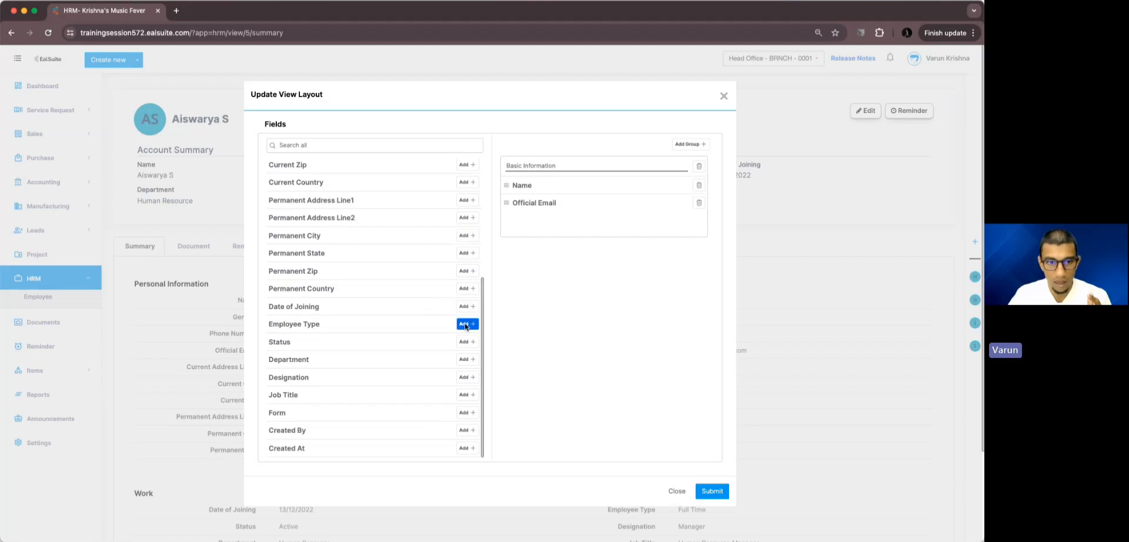
click(465, 360)
click(466, 376)
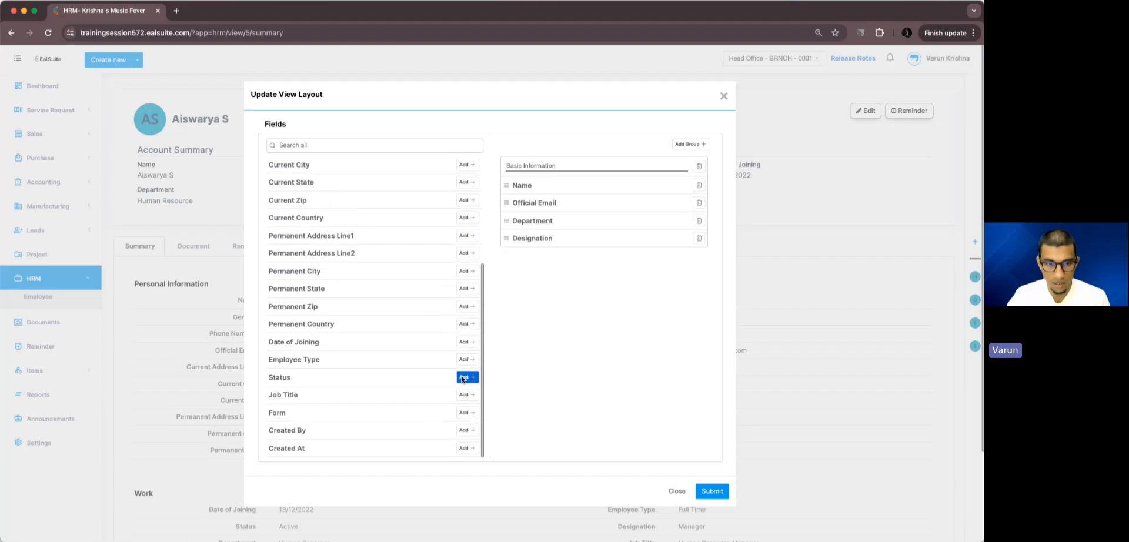
click(460, 395)
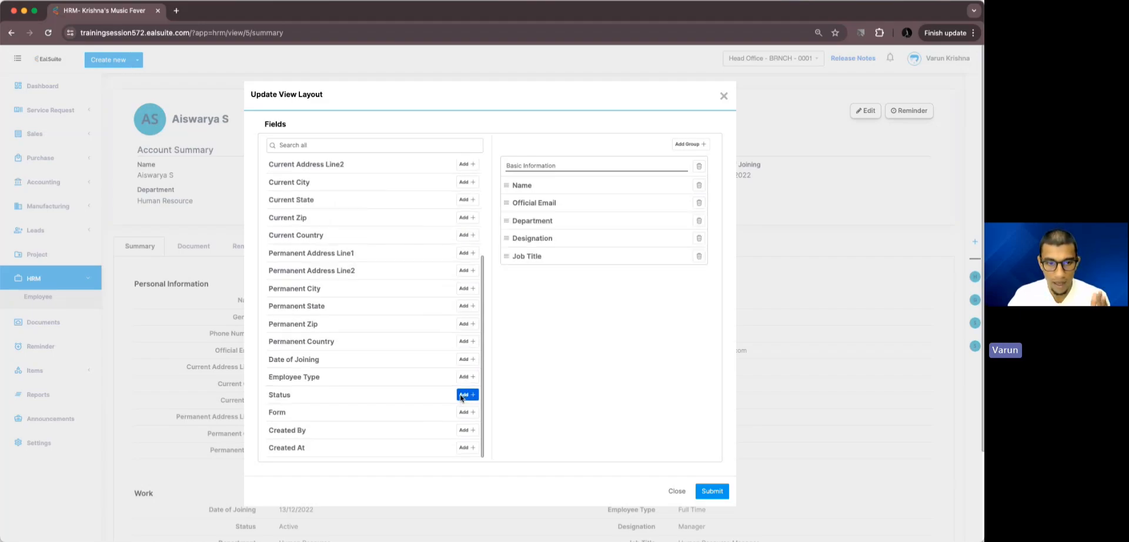
click(461, 397)
click(713, 492)
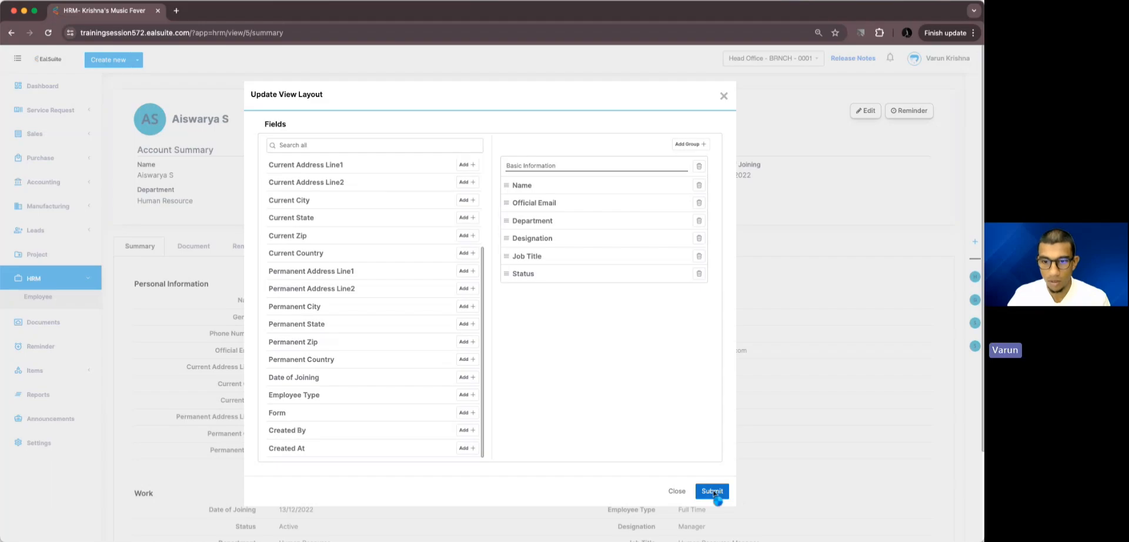
drag(136, 150, 234, 150)
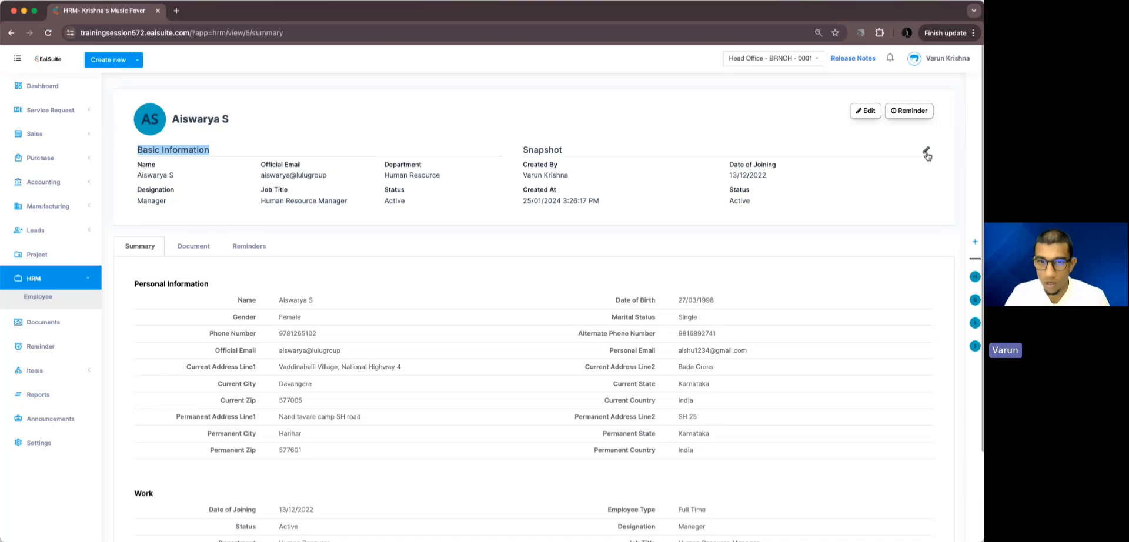
Edit the employee view layout and remove the Status and Created By fields from the Snapshot group.
click(921, 154)
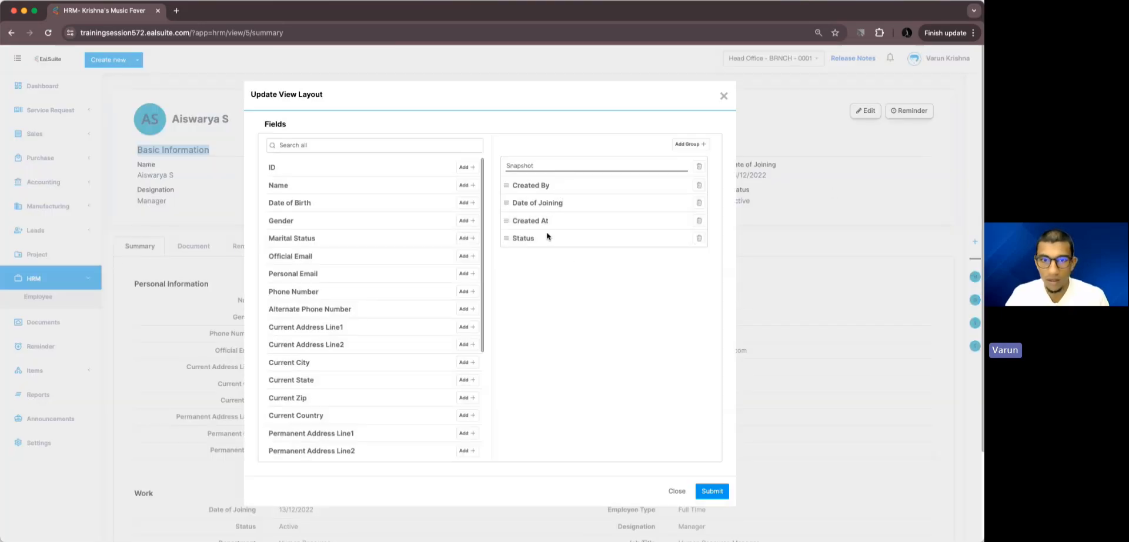
click(699, 239)
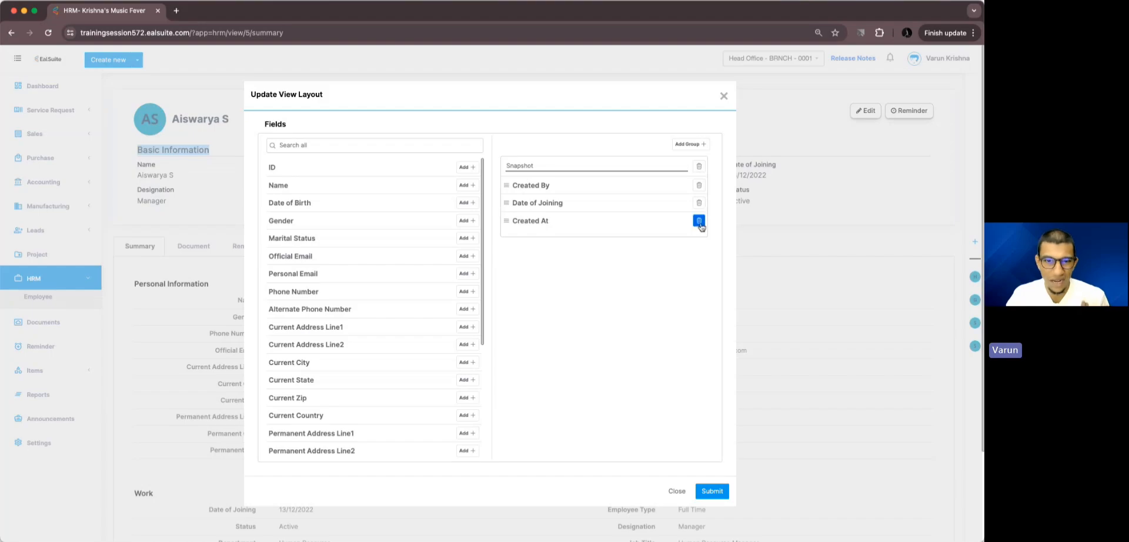
click(699, 185)
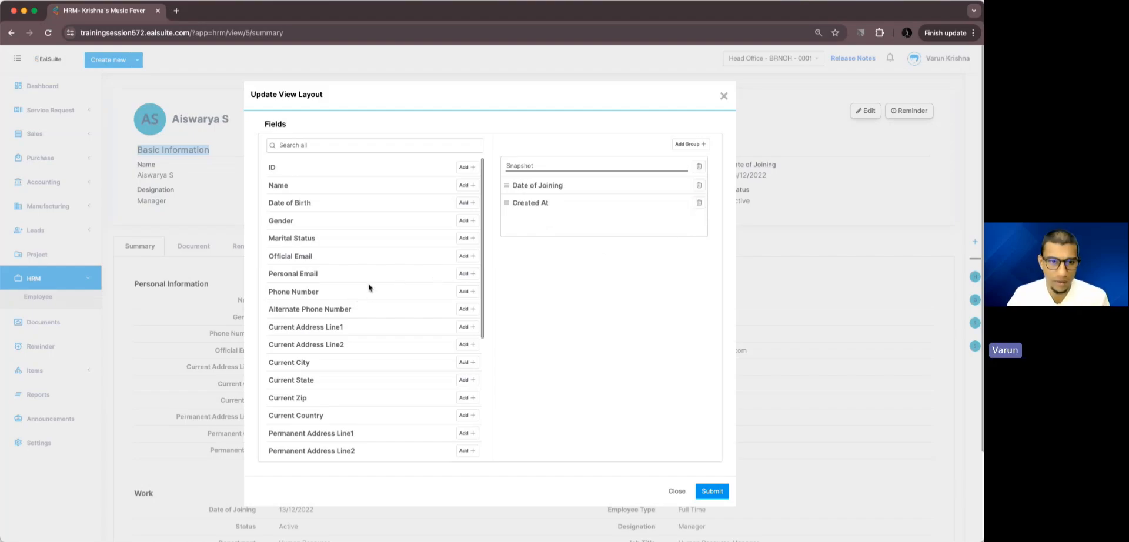
Add the Personal Email and Phone Number fields to the Snapshot group and submit the layout.
click(466, 274)
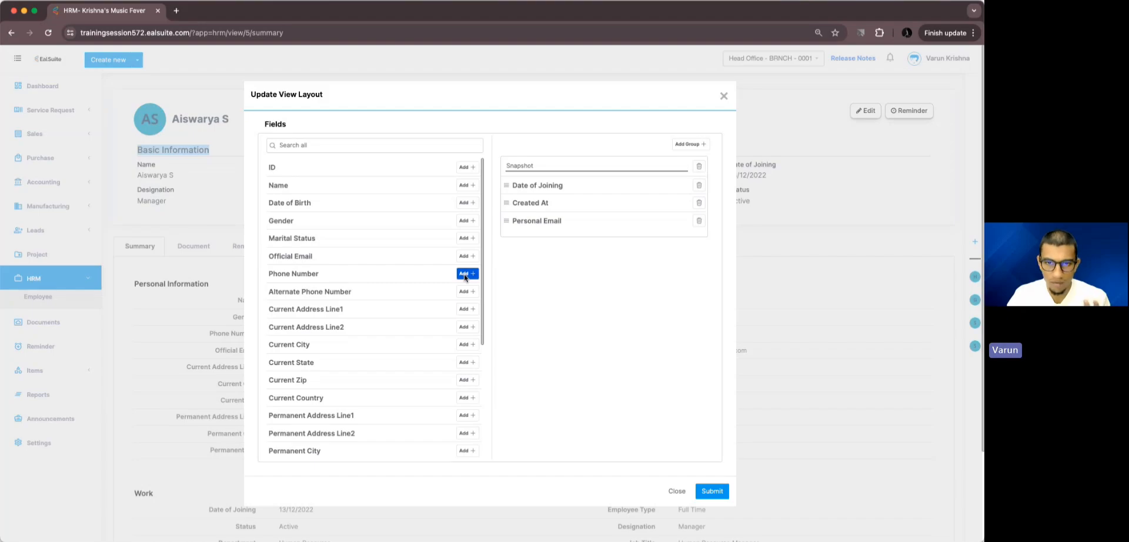
click(467, 274)
scroll(412, 306, down, 5)
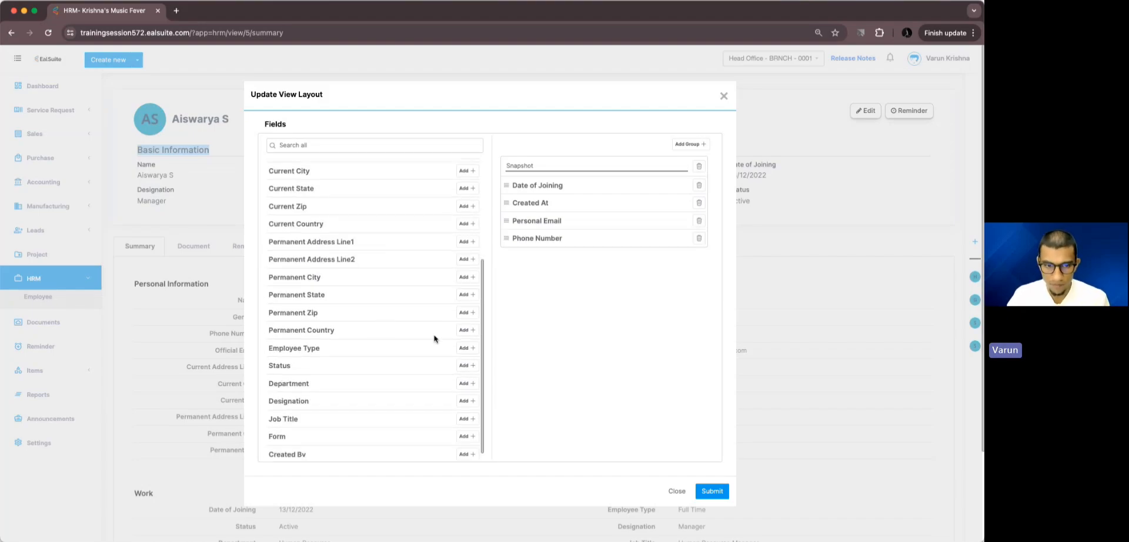
click(711, 490)
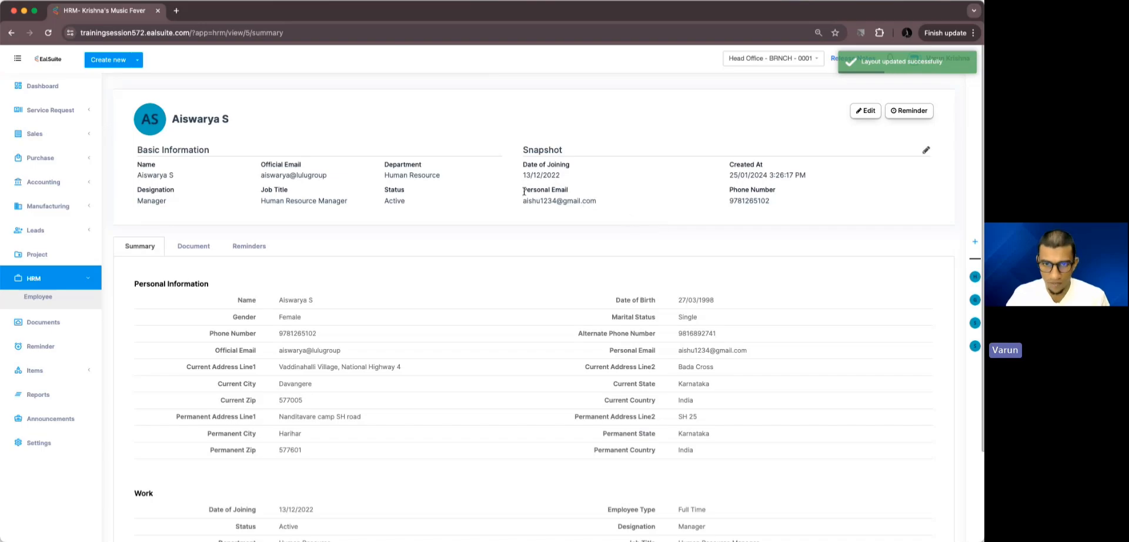
Examine the Snapshot header group and the Personal Information, Work and Account Core Details sections of the employee record.
drag(522, 150, 586, 152)
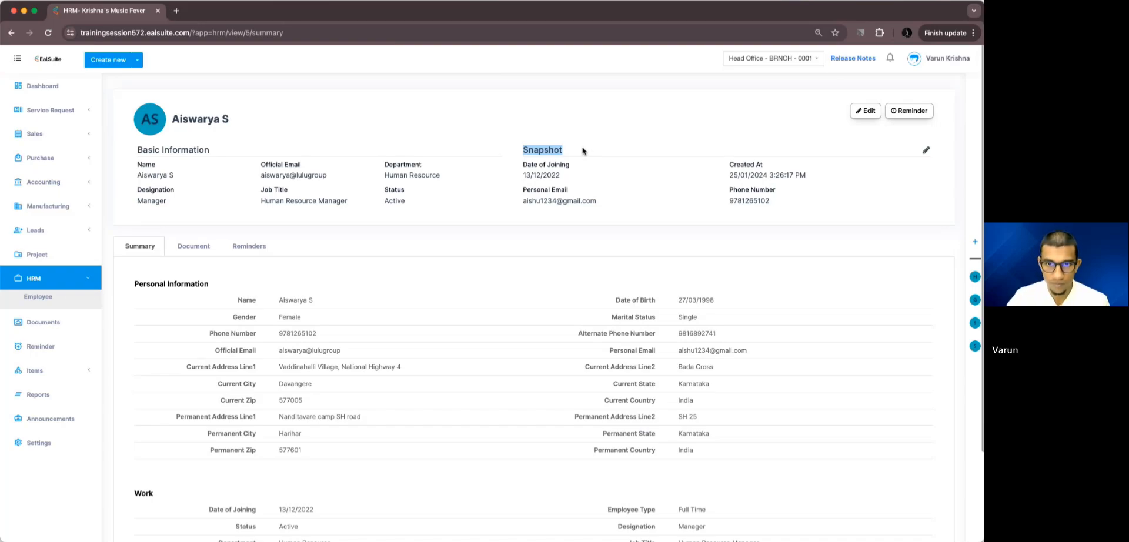
click(582, 151)
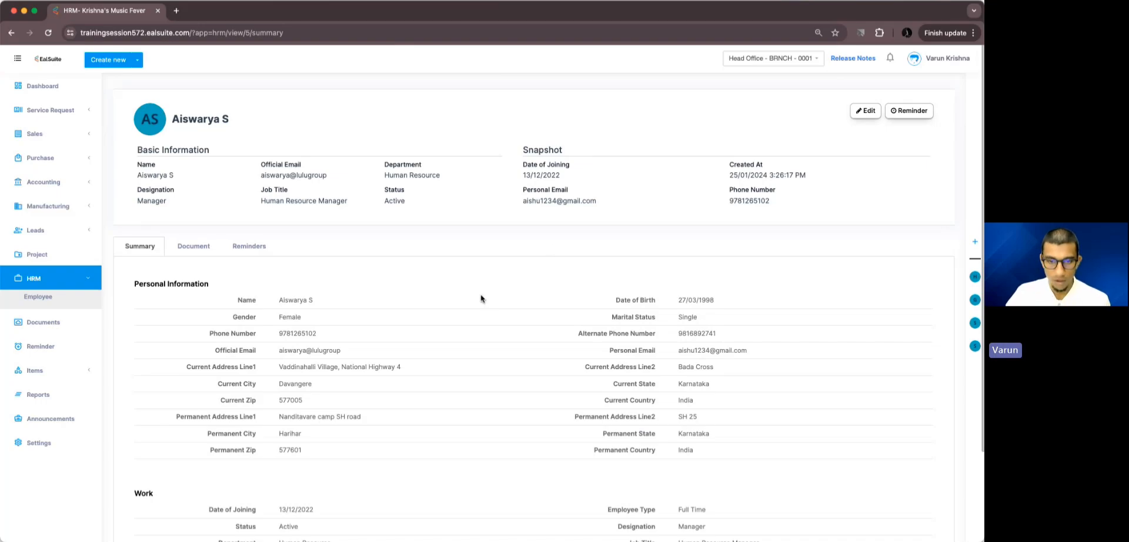
scroll(472, 272, down, 3)
drag(134, 211, 237, 213)
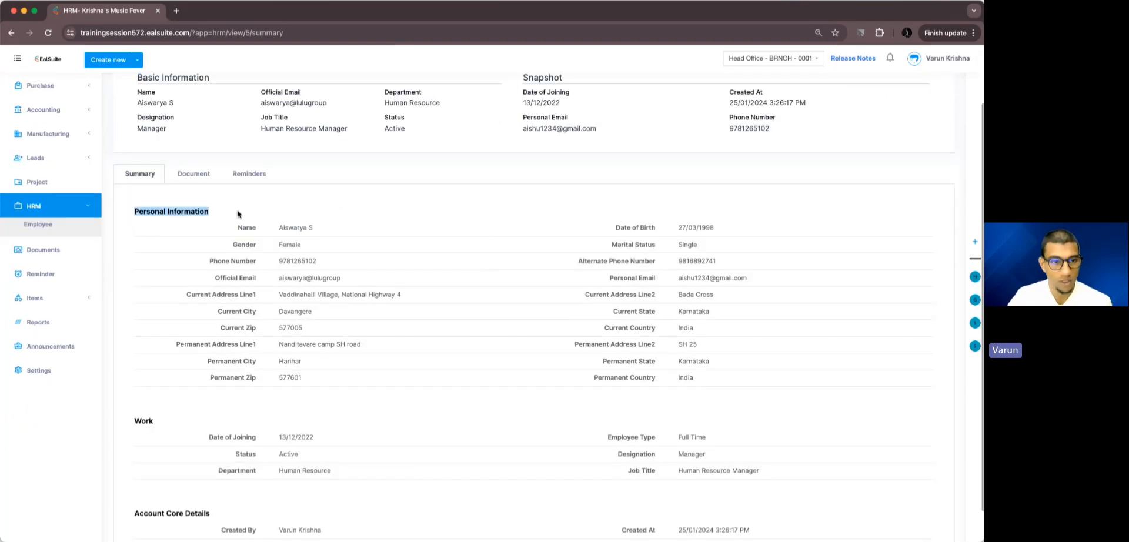
click(282, 213)
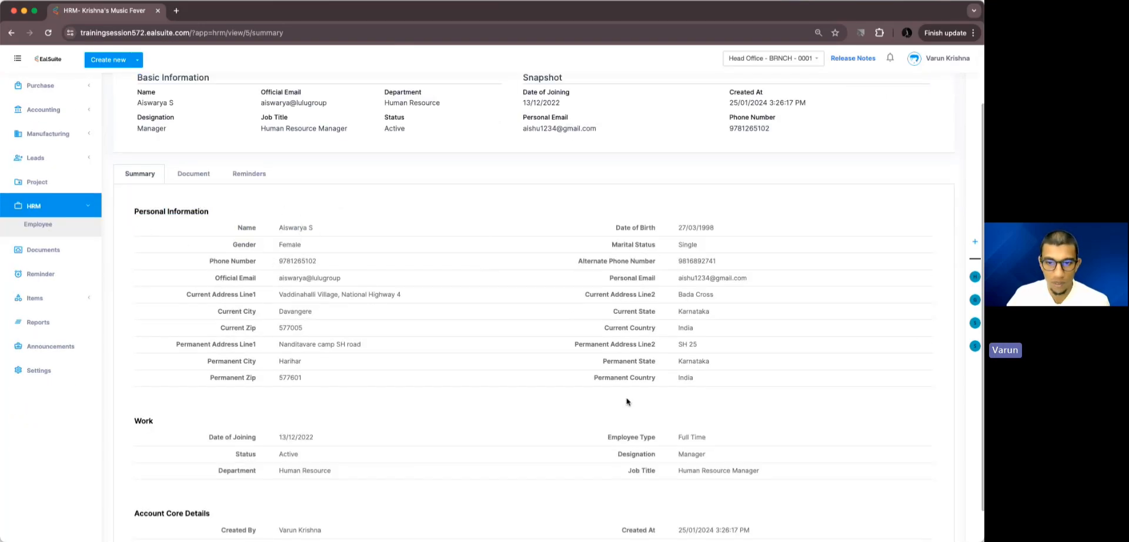
scroll(353, 336, down, 2)
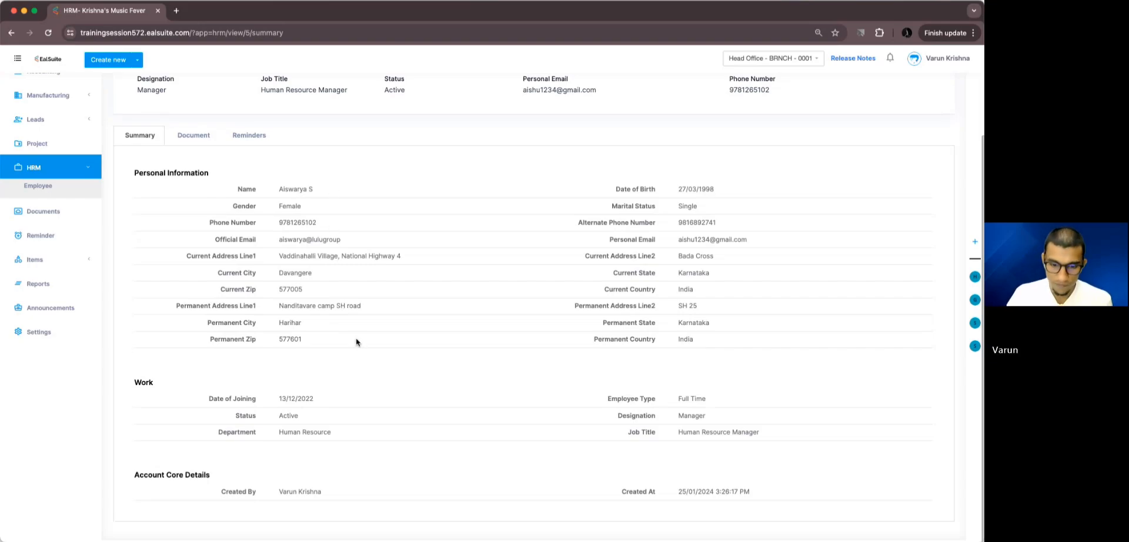
scroll(356, 341, up, 3)
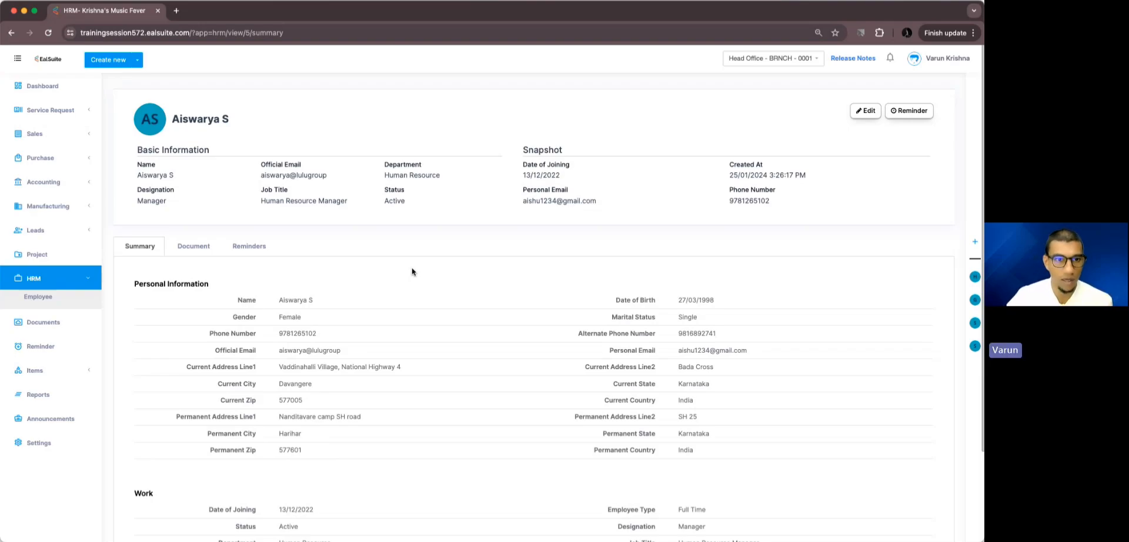
Leave the employee record for the dashboard and switch to the presentation slides.
click(74, 89)
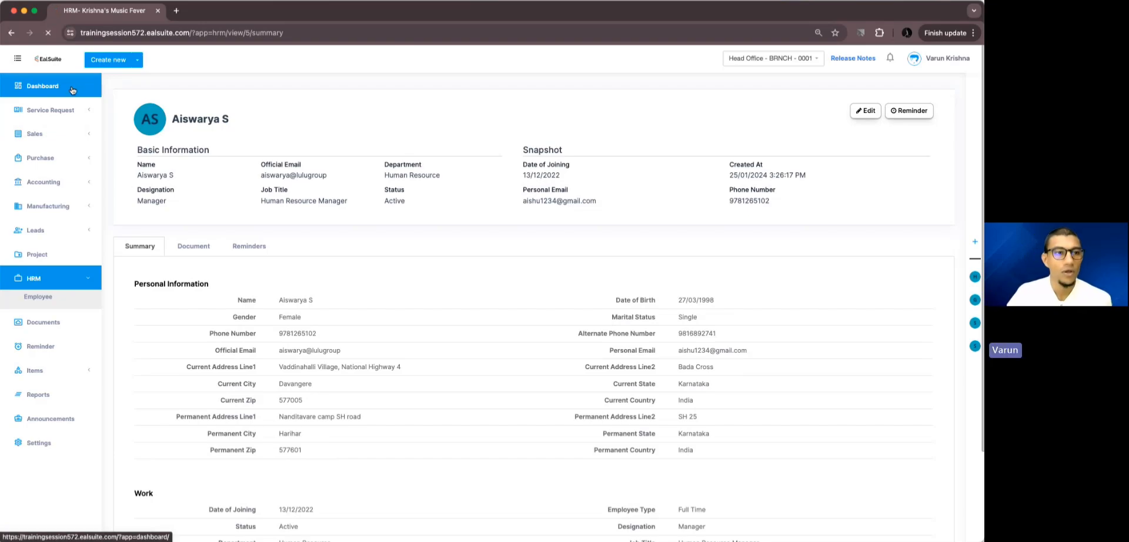
click(14, 11)
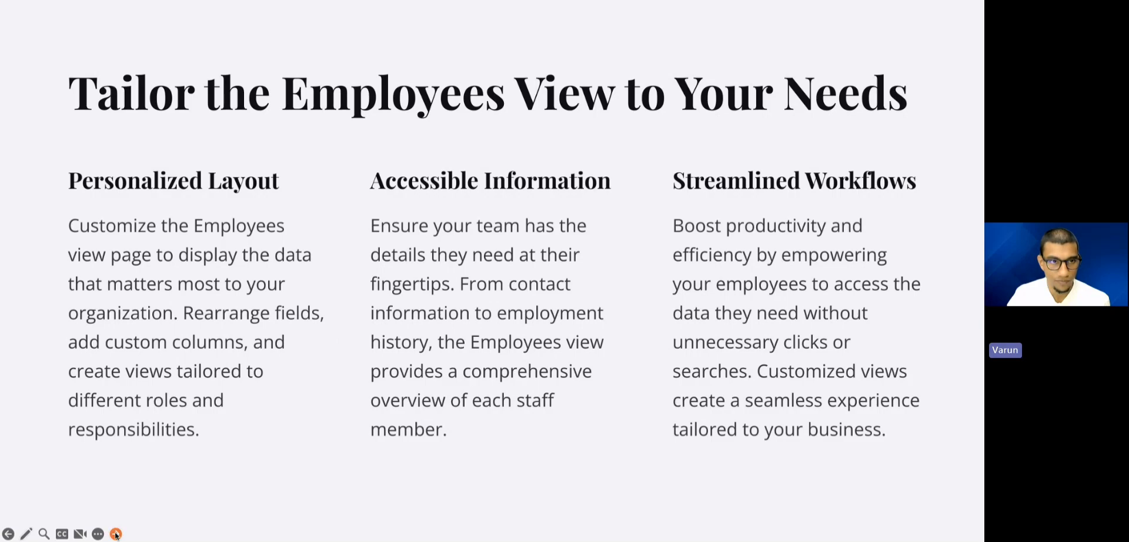
click(117, 533)
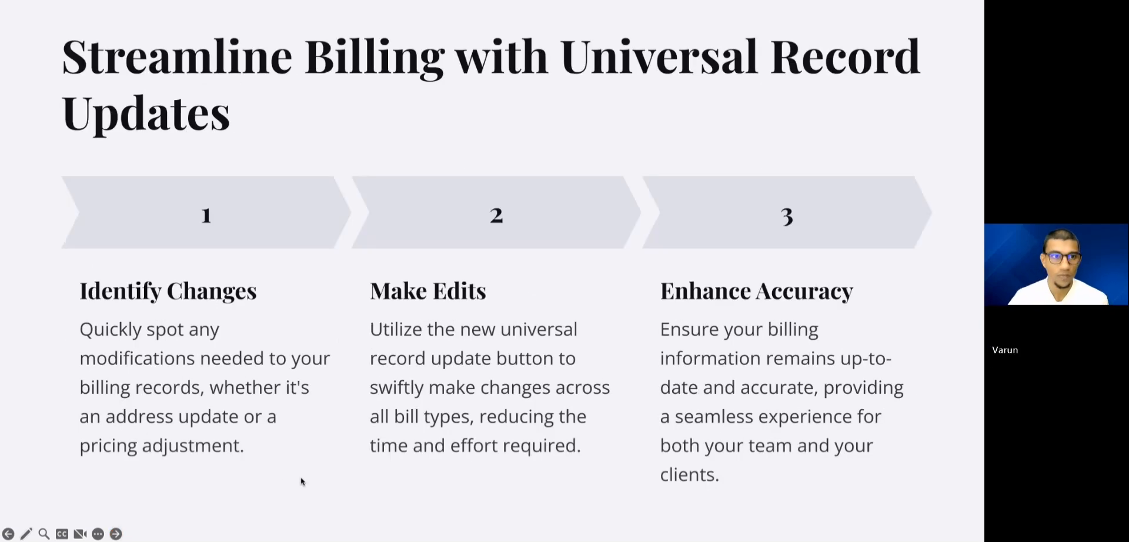
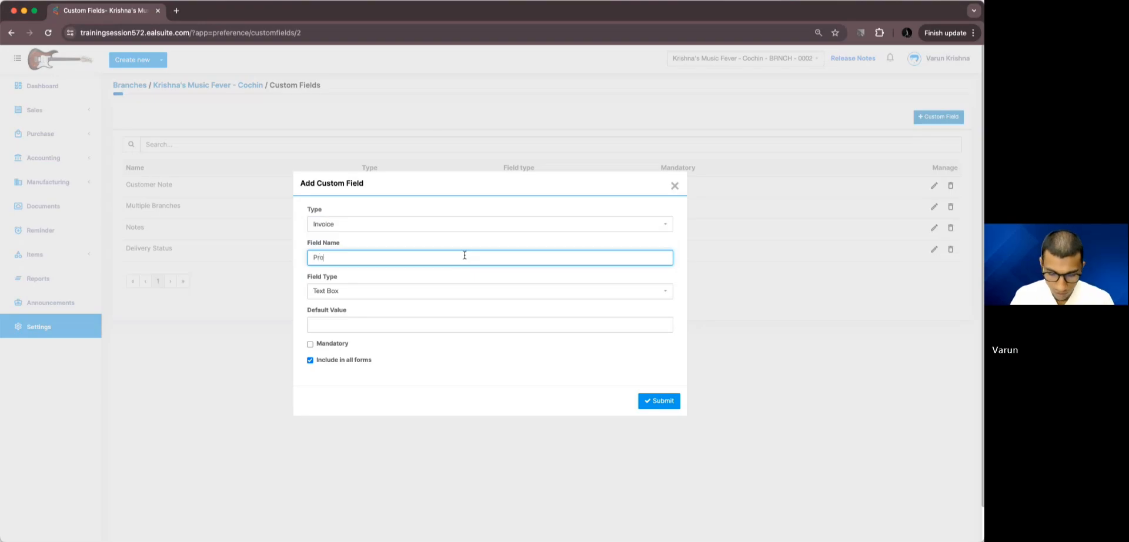
Name the new invoice custom field Project Status and set its field type to Drop Down.
text(ct Status)
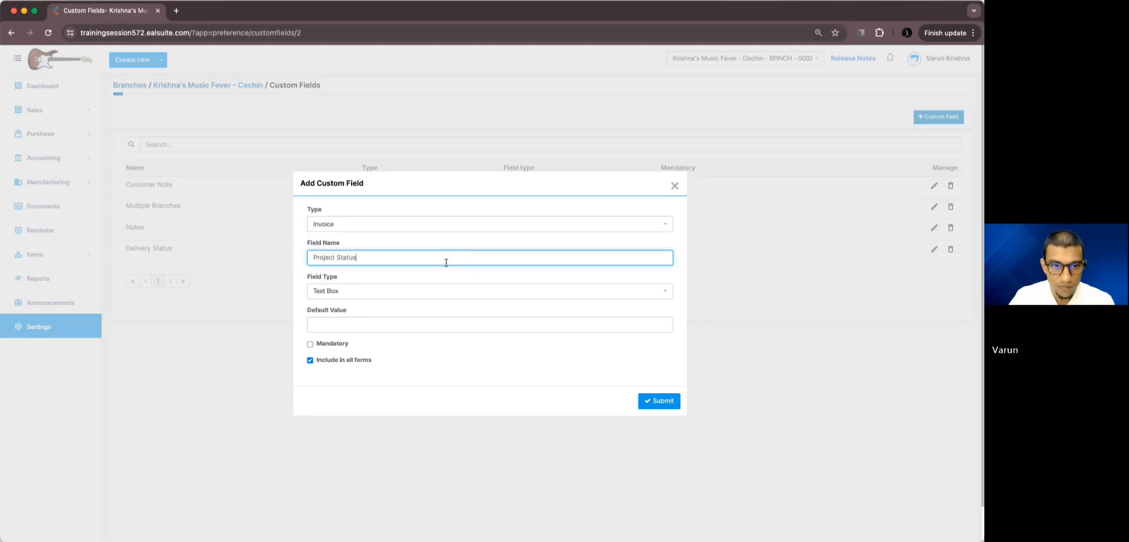
click(391, 295)
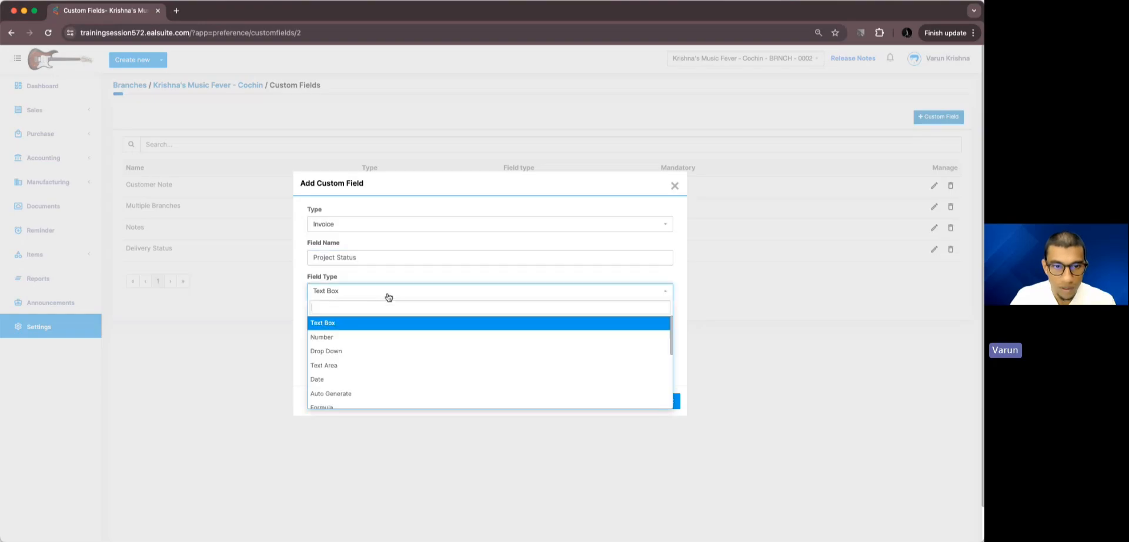
click(362, 352)
Add two more option rows to the Project Status field and enter Pending and initiated as the first two options.
click(661, 330)
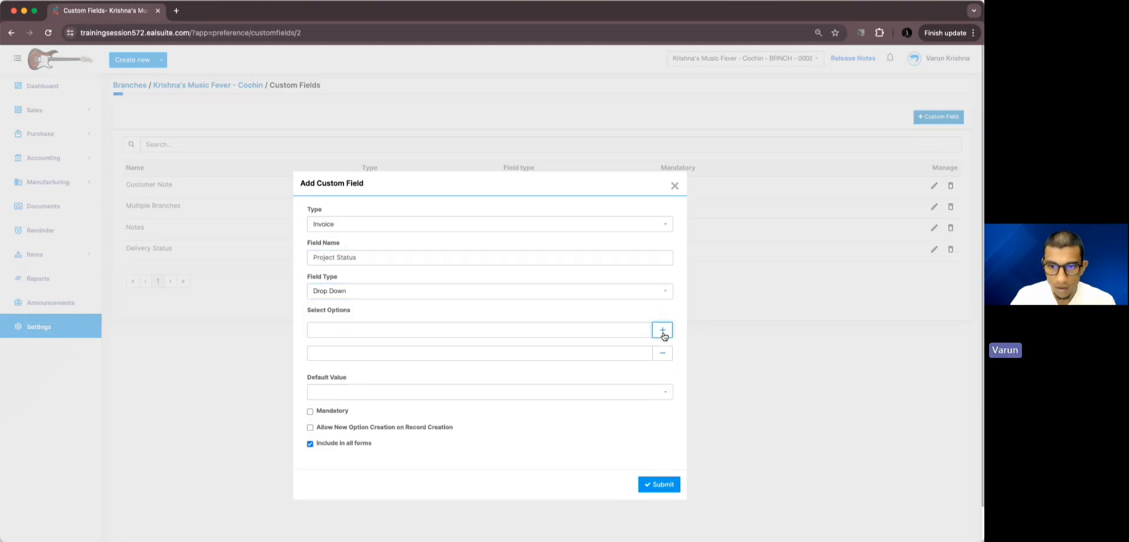
click(662, 329)
click(445, 332)
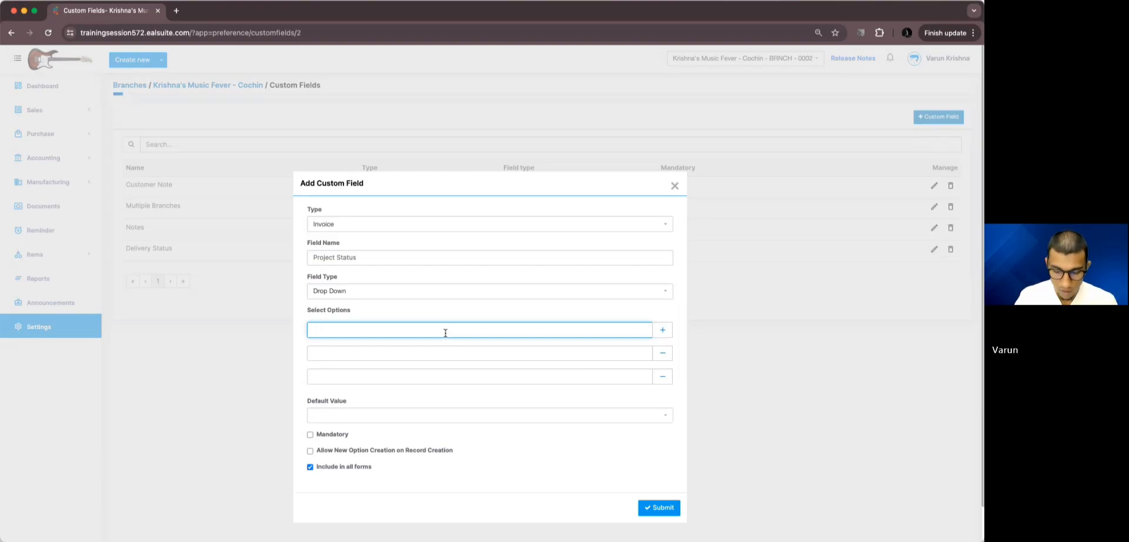
text(Pending)
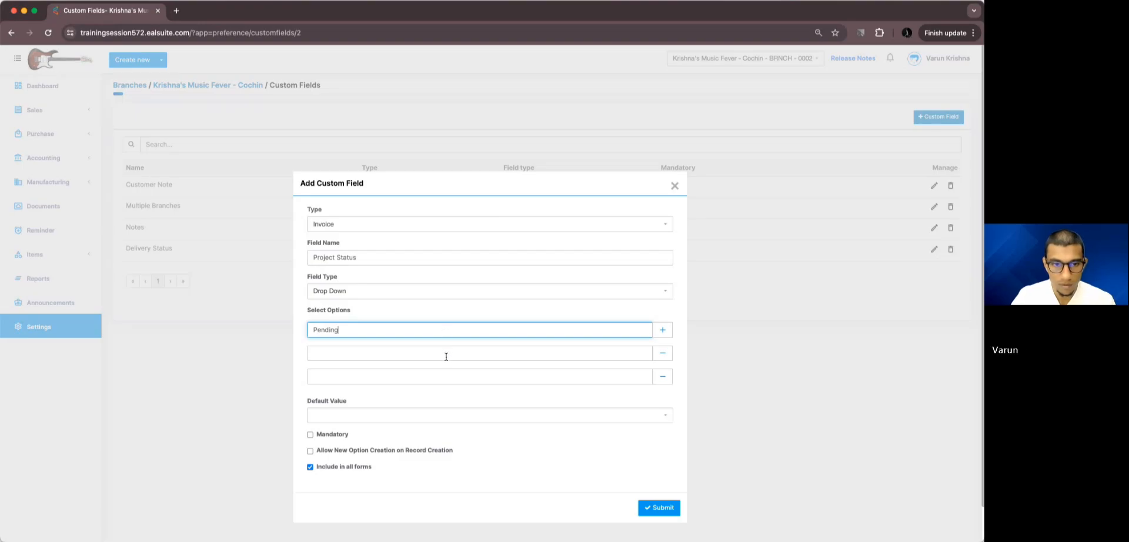
click(445, 355)
text(ini)
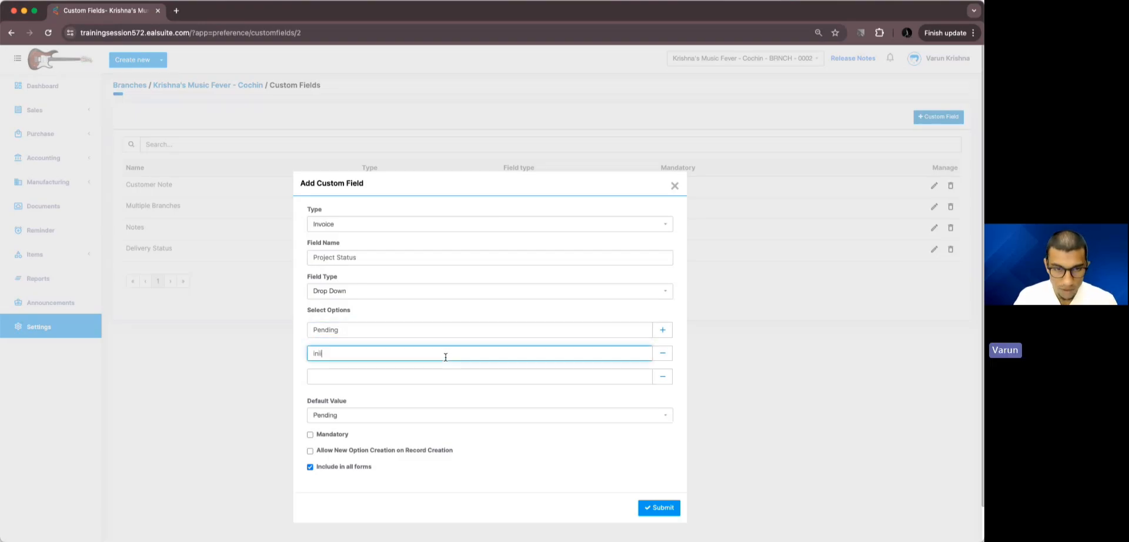
text(t)
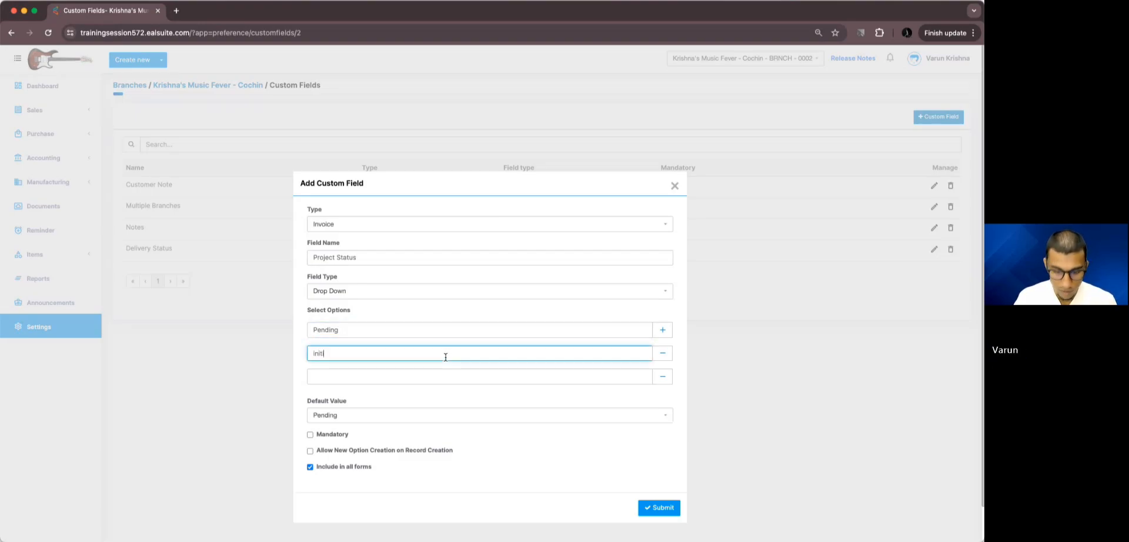
text(iated)
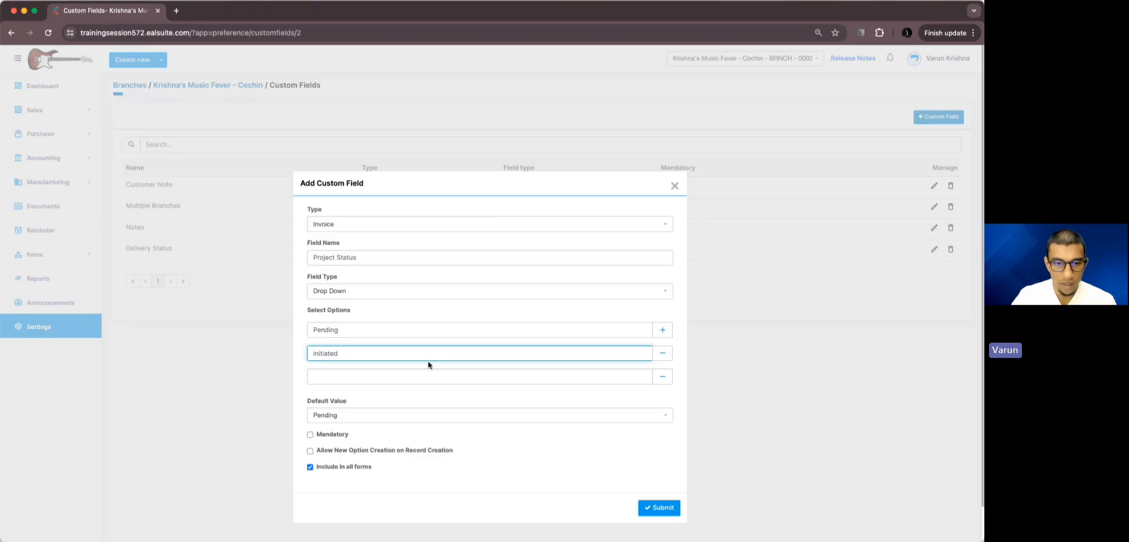
Add a fourth option row, enter On-Hold as the third option and capitalise the second option as Initiated.
click(662, 330)
click(534, 376)
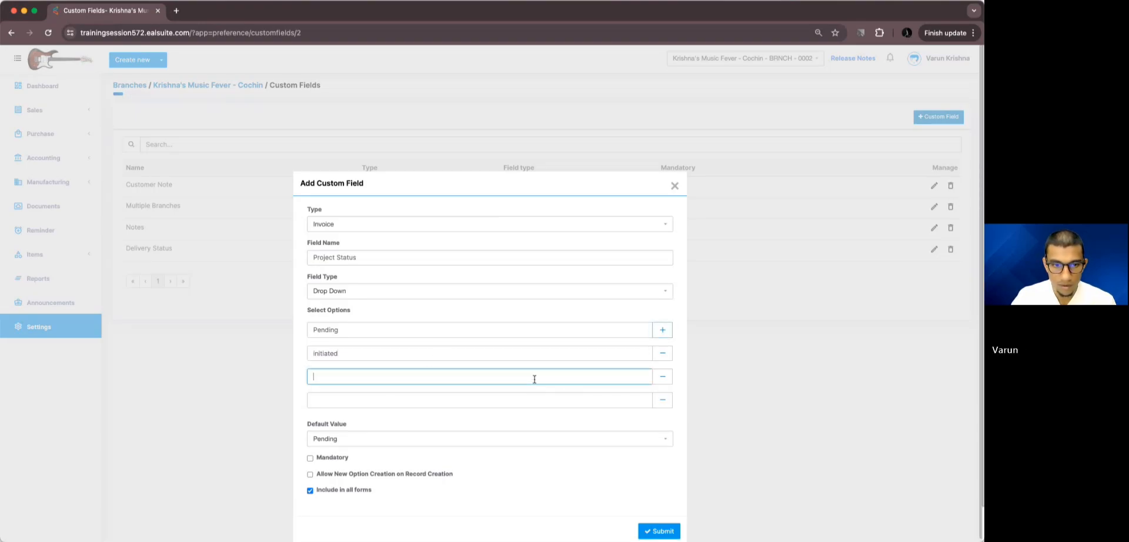
text(On-Hold)
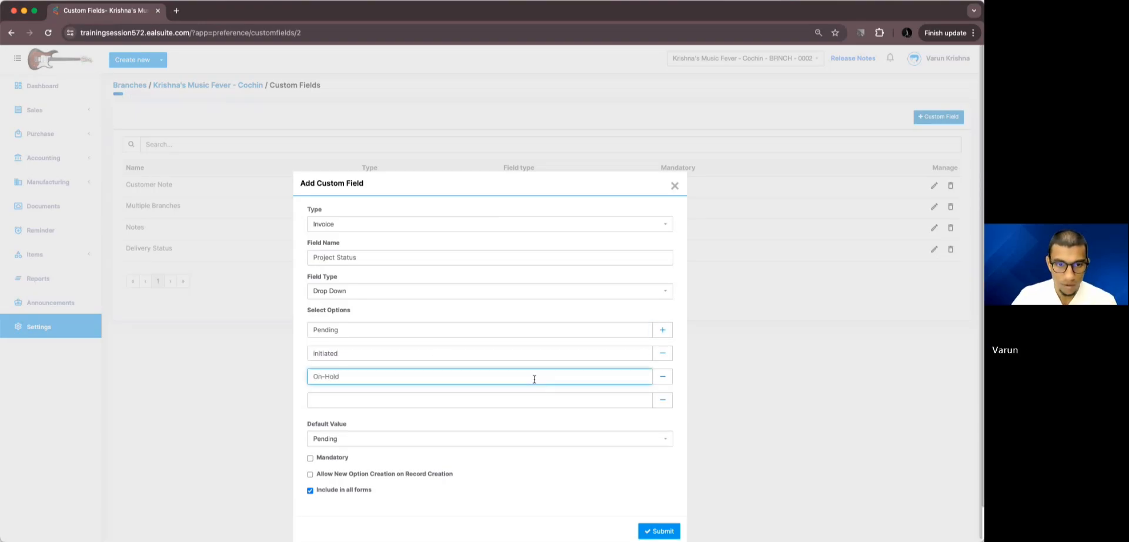
click(315, 354)
key(BackSpace)
text(I)
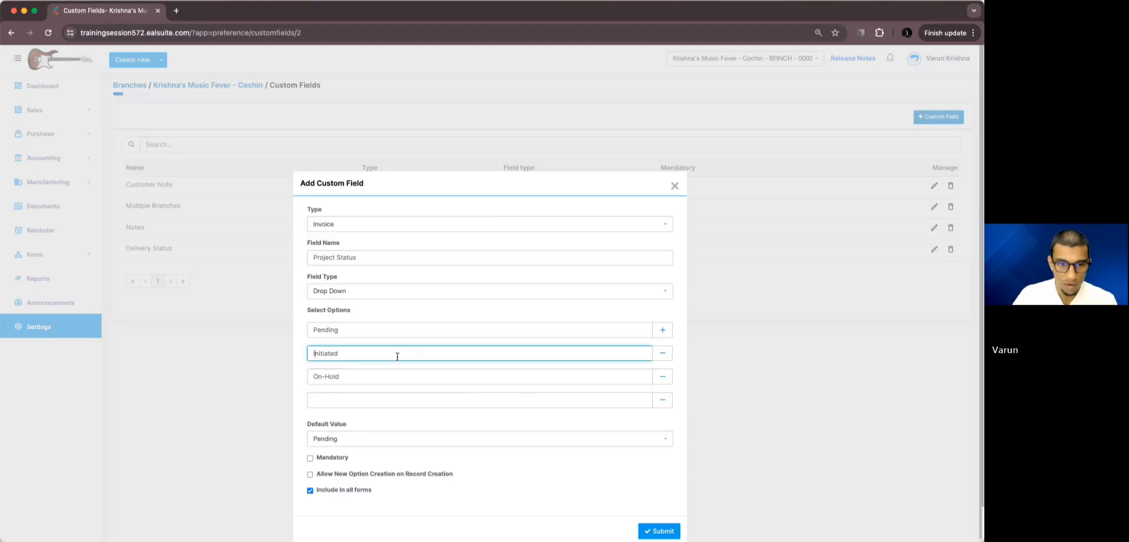
Enter Completed as the fourth option and submit the Project Status custom field.
click(367, 396)
text(Com-Ite)
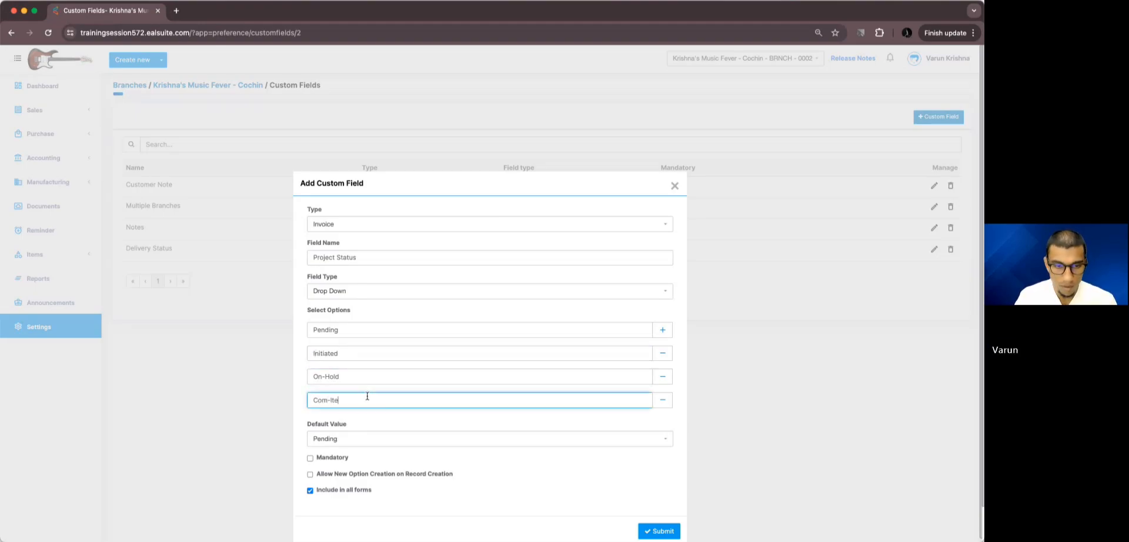
key(BackSpace)
key(BackSpace)
key(BackSpace)
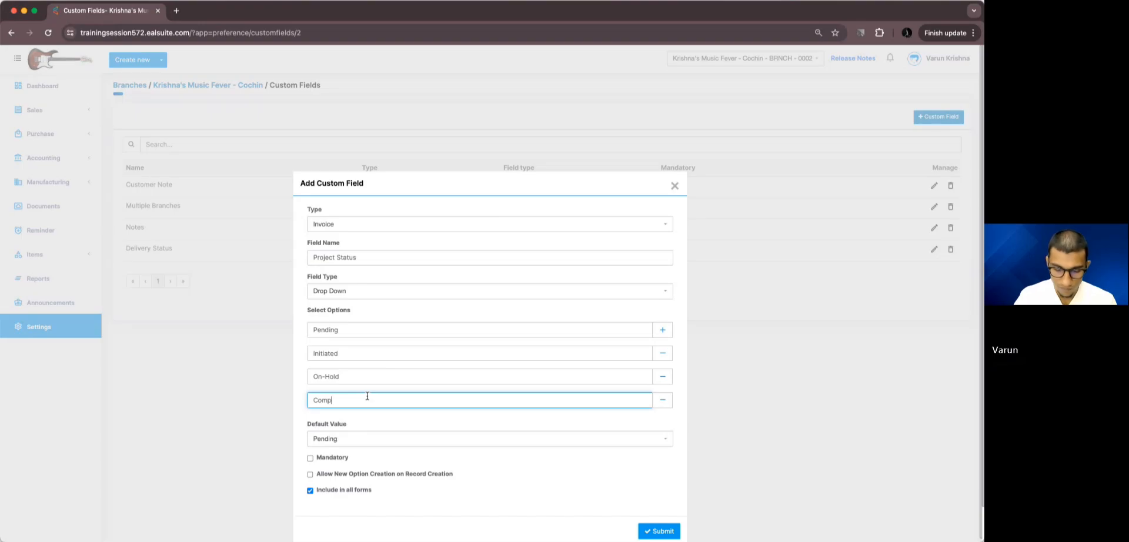
text(leted)
click(445, 214)
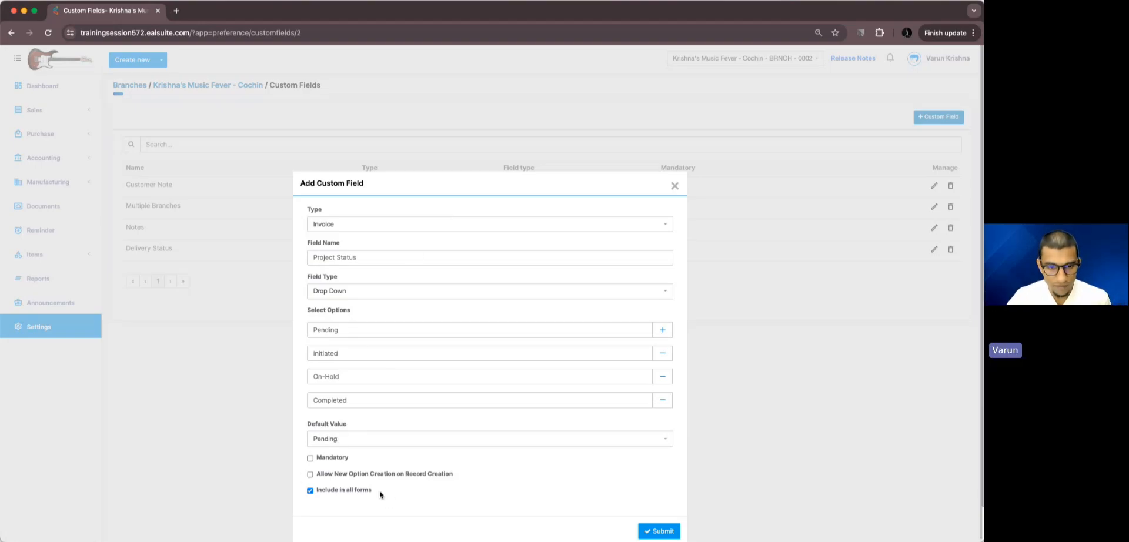
click(655, 530)
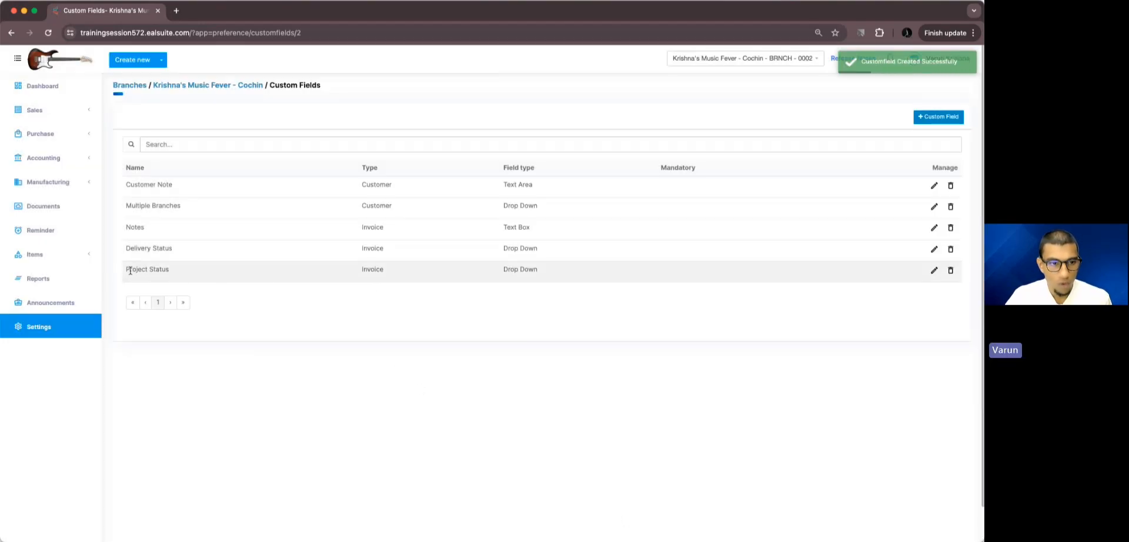
drag(127, 271, 179, 272)
click(302, 317)
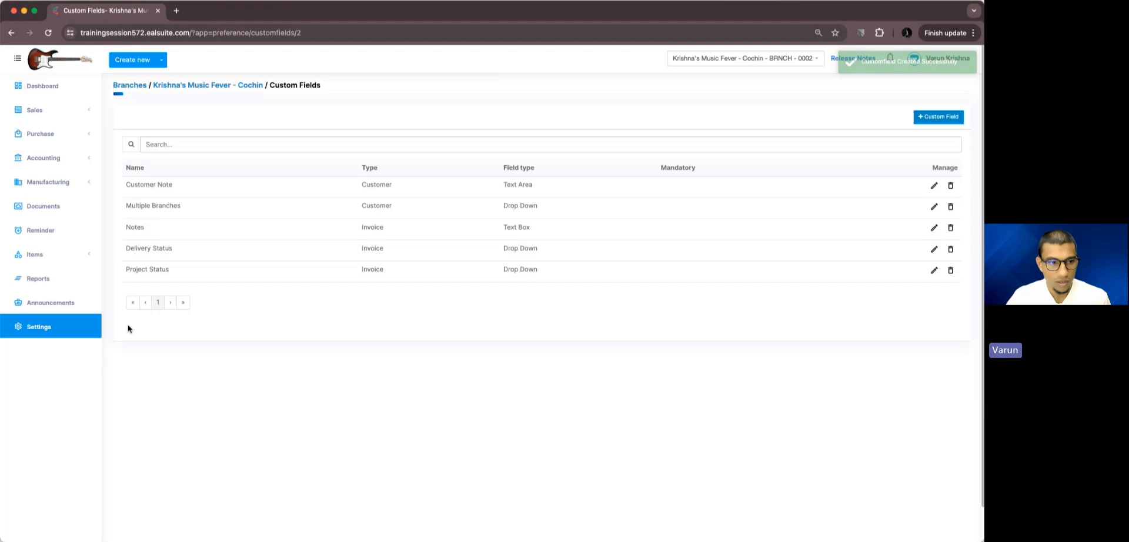
Open Invoice Template 1 from the template list of the Krishna's Music Fever - Cochin branch settings in a new browser tab.
super+click(87, 328)
click(205, 11)
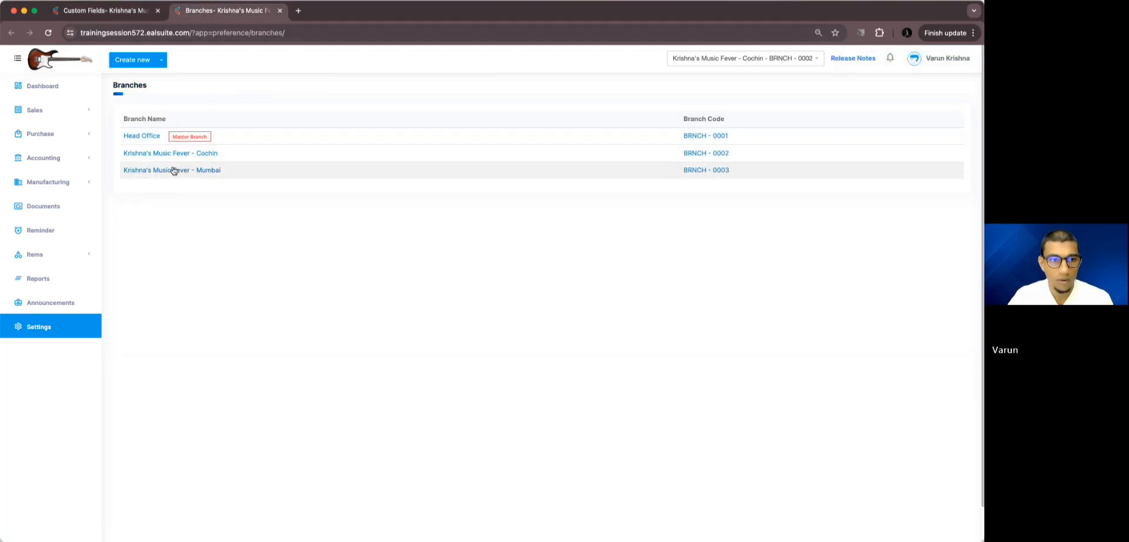
click(157, 154)
click(731, 214)
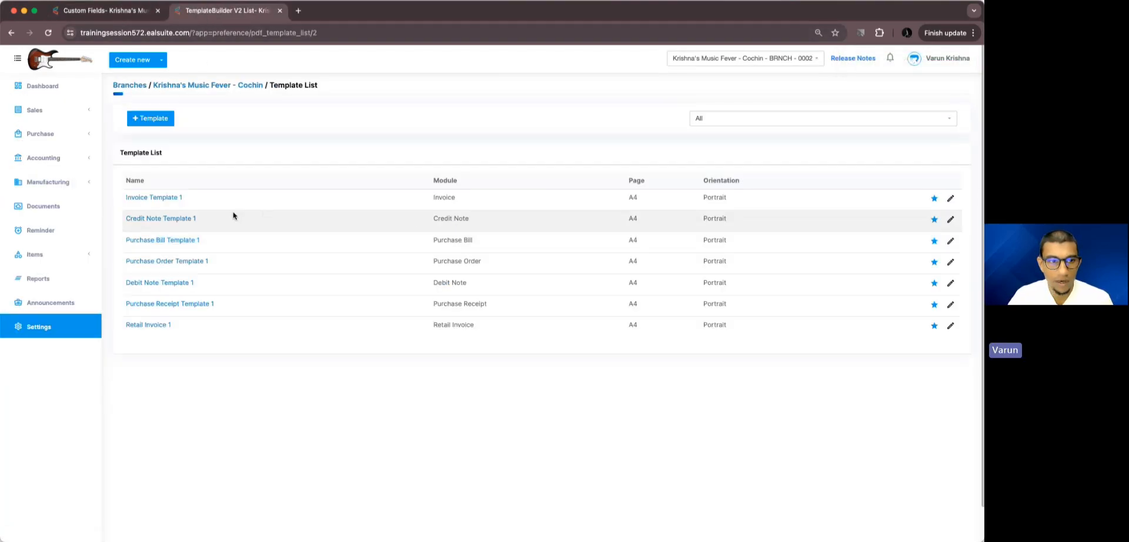
click(179, 199)
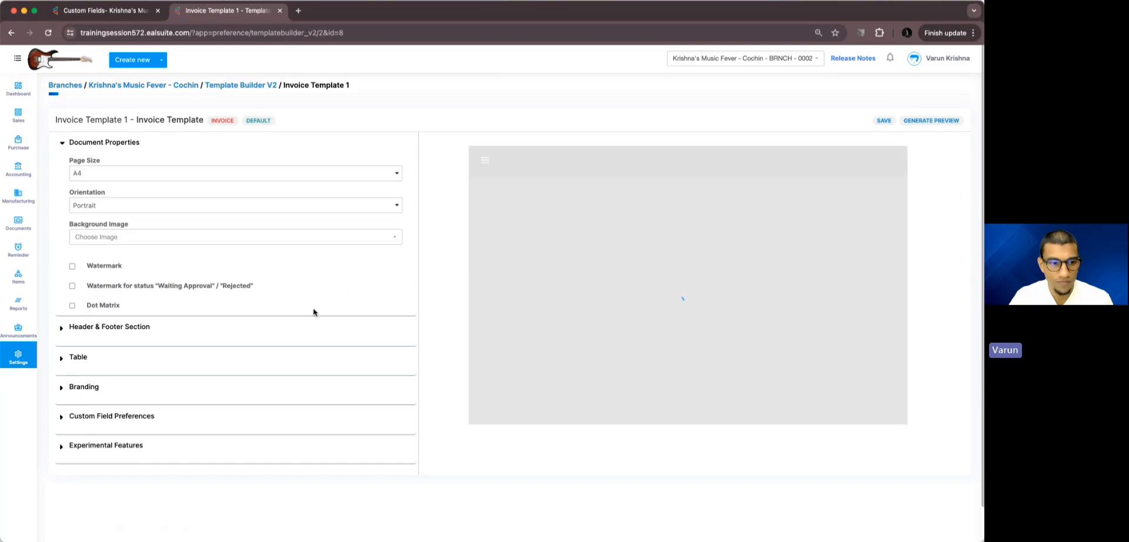
Open the invoice template's custom field column selection and add Project Status to the selected invoice columns.
click(148, 412)
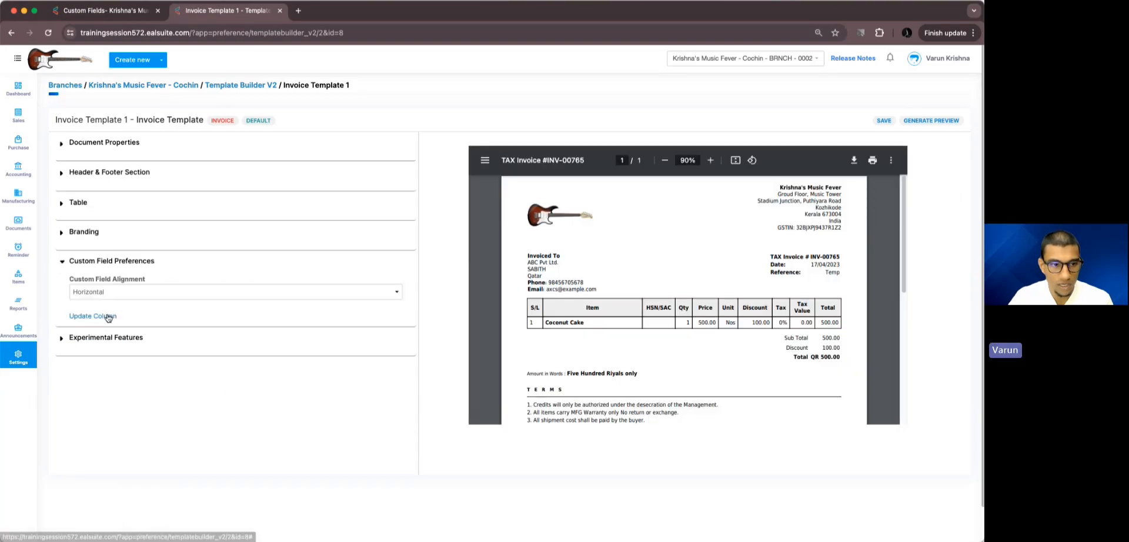
click(108, 318)
click(468, 263)
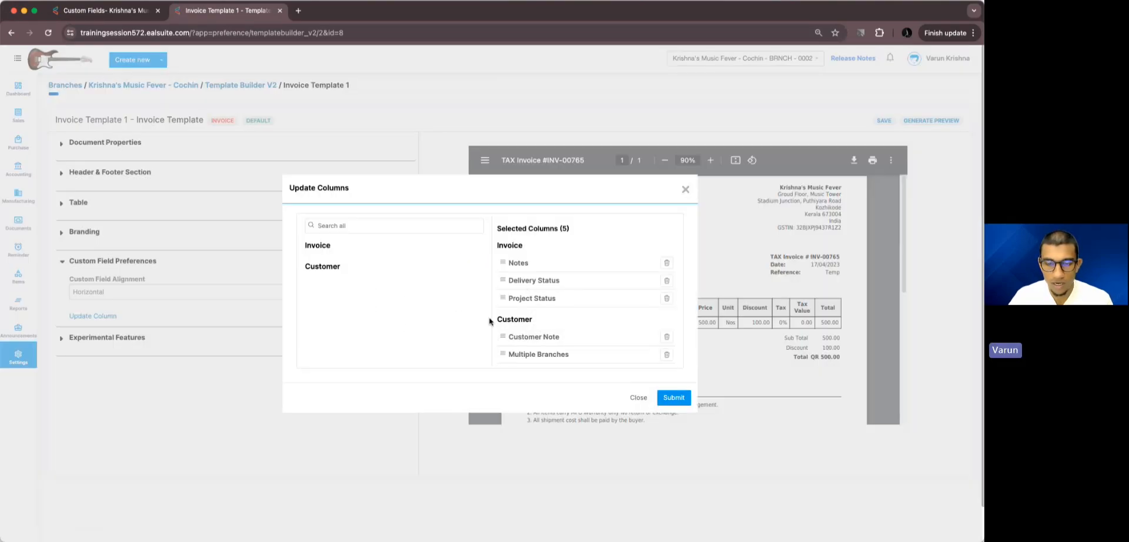
Remove Customer Note, Multiple Branches, Delivery Status and Notes from the selected columns, submit the selection and save the template.
click(666, 336)
click(666, 338)
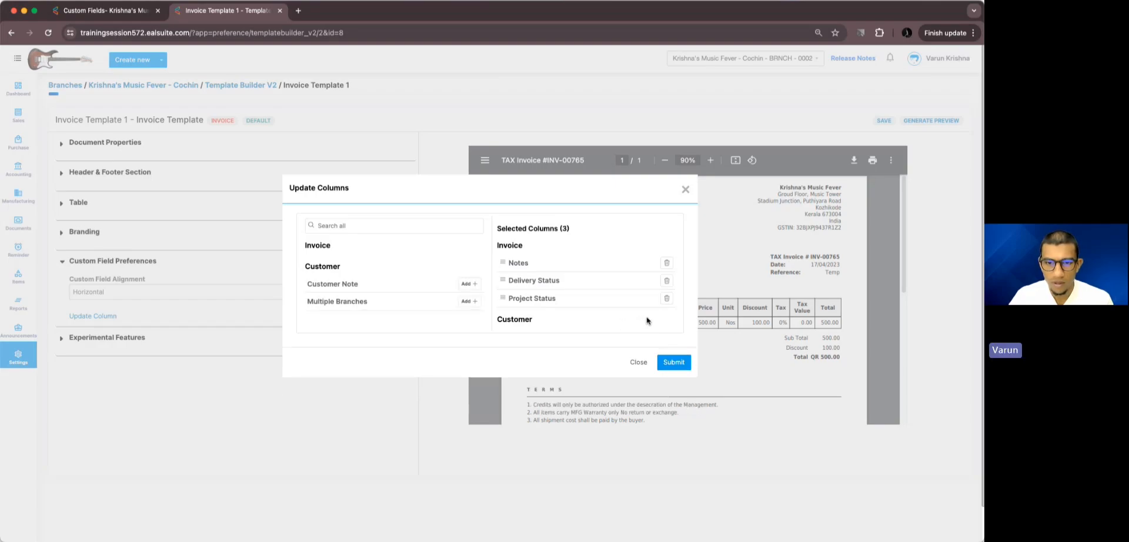
click(667, 281)
click(666, 263)
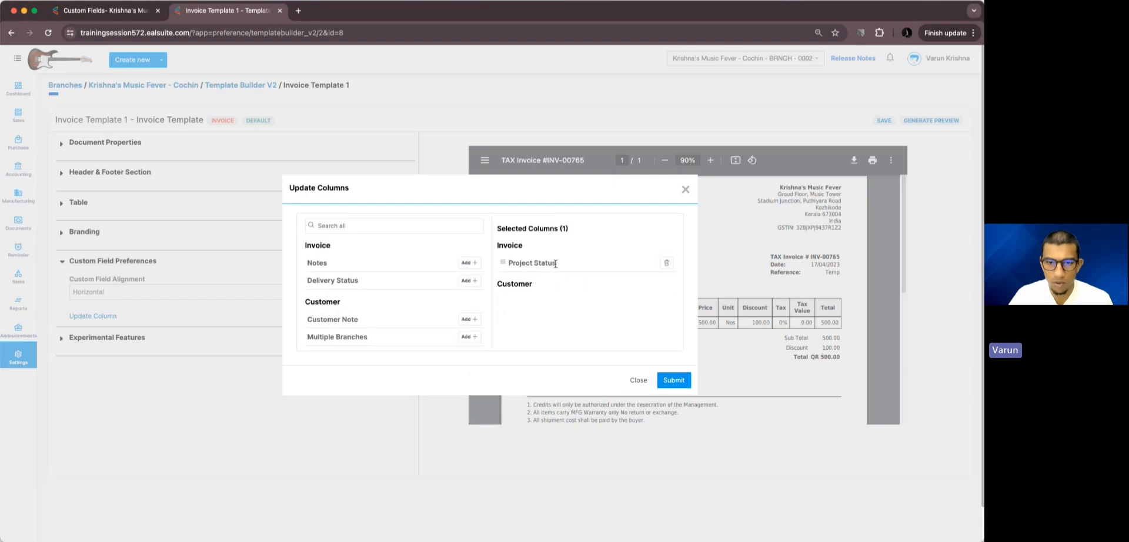
click(663, 381)
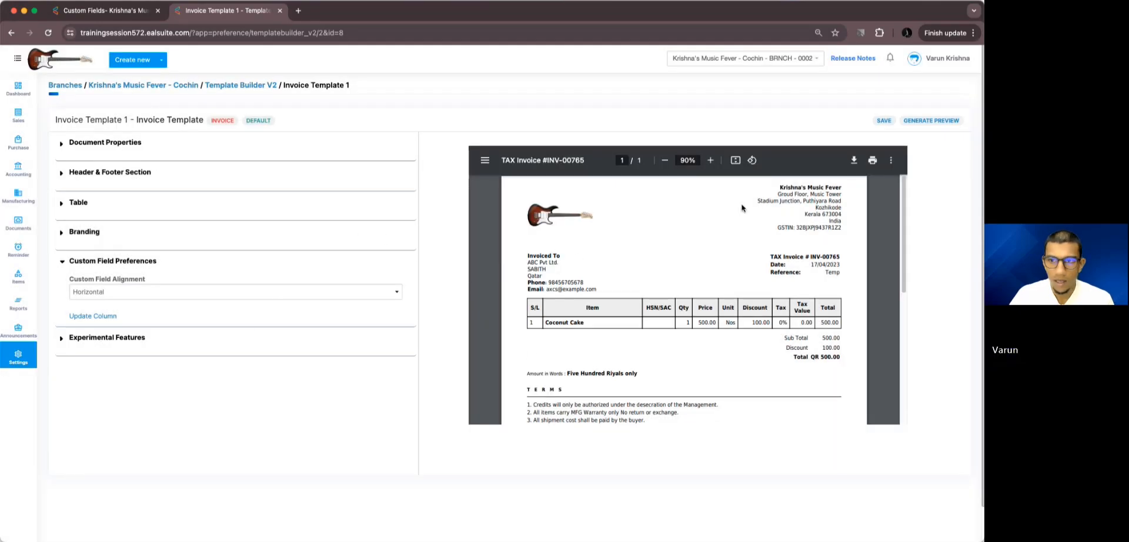
click(884, 122)
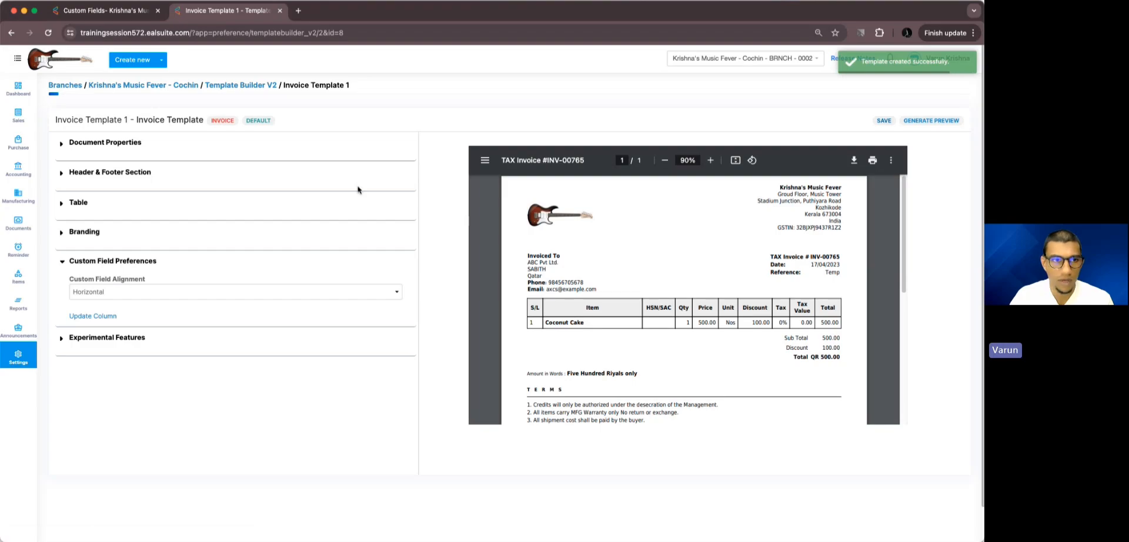
Create a new sales invoice for the Cochin branch and choose its customer.
click(65, 85)
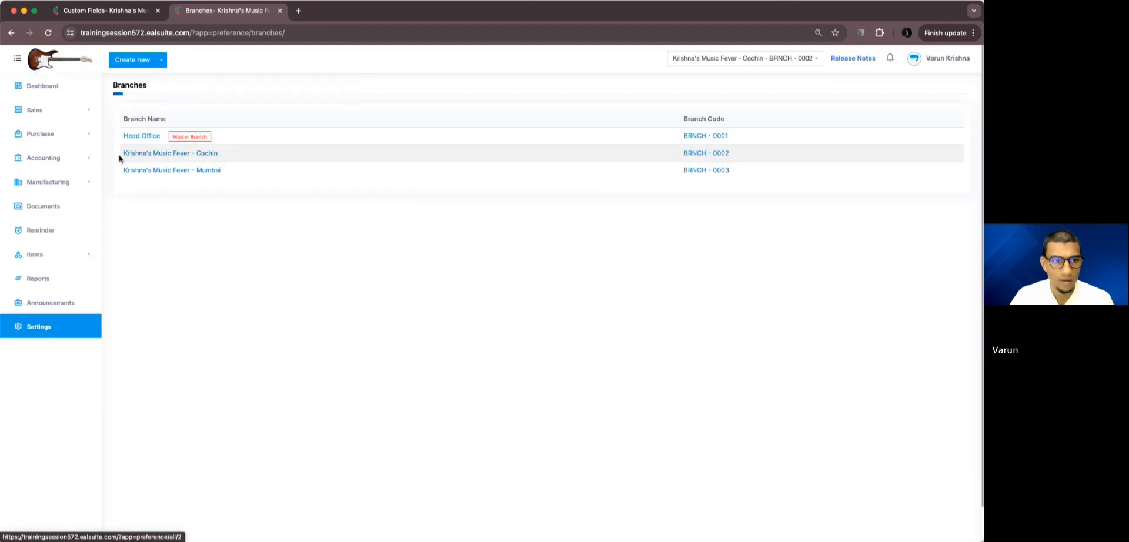
click(42, 86)
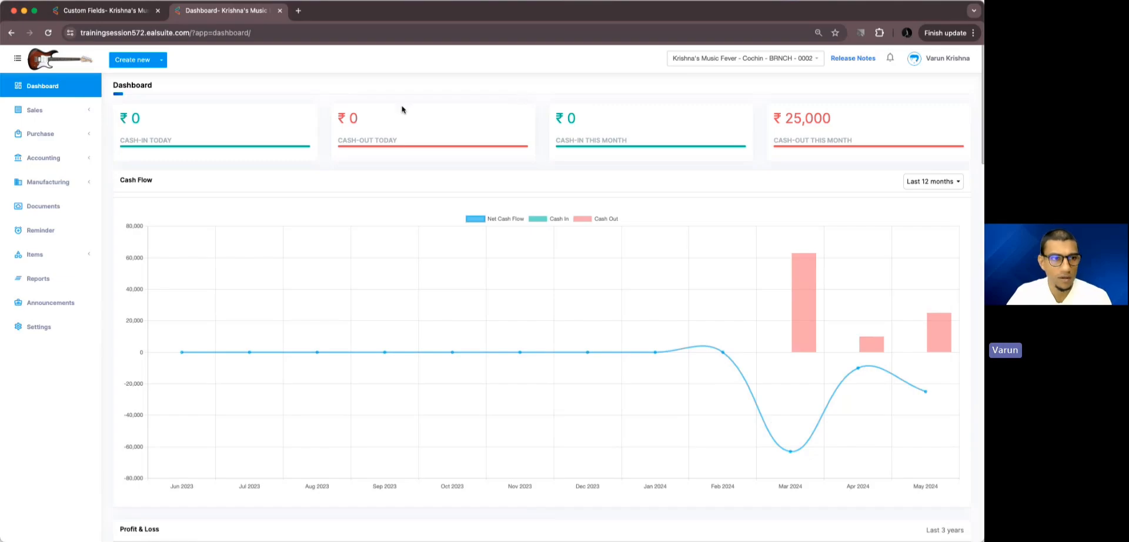
click(147, 59)
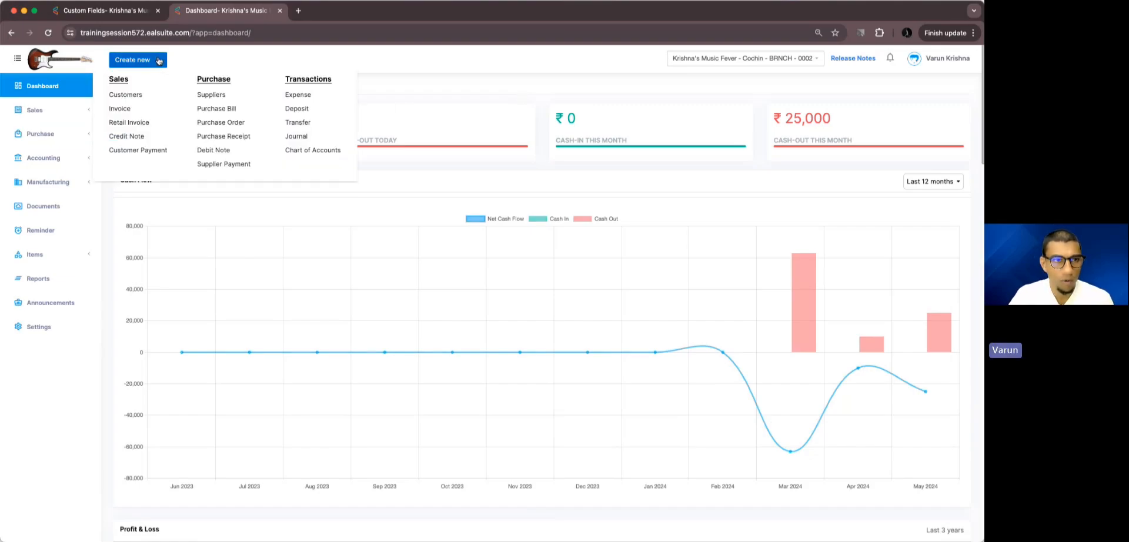
click(125, 108)
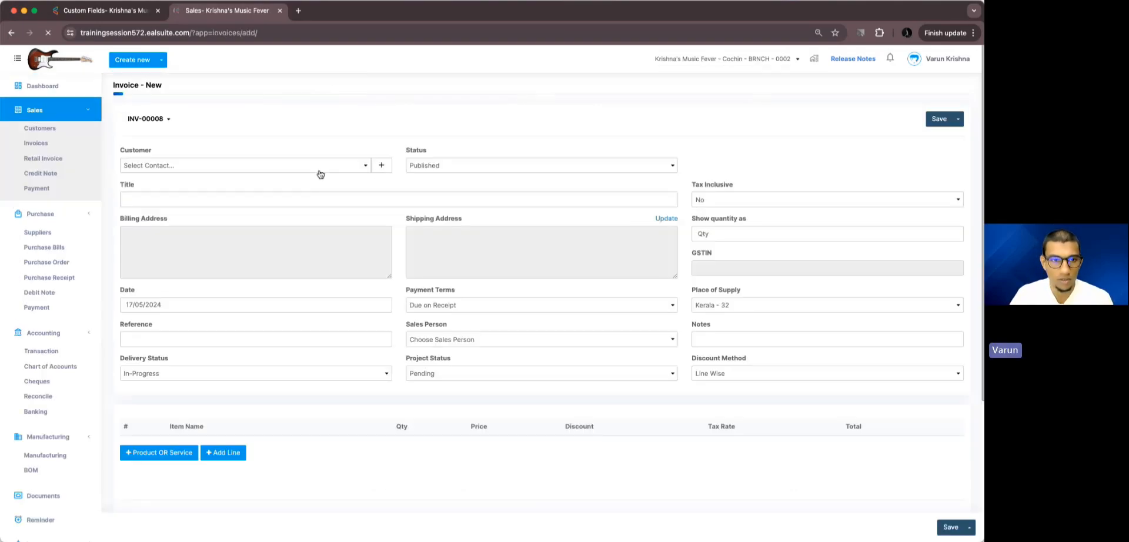
click(319, 171)
click(293, 214)
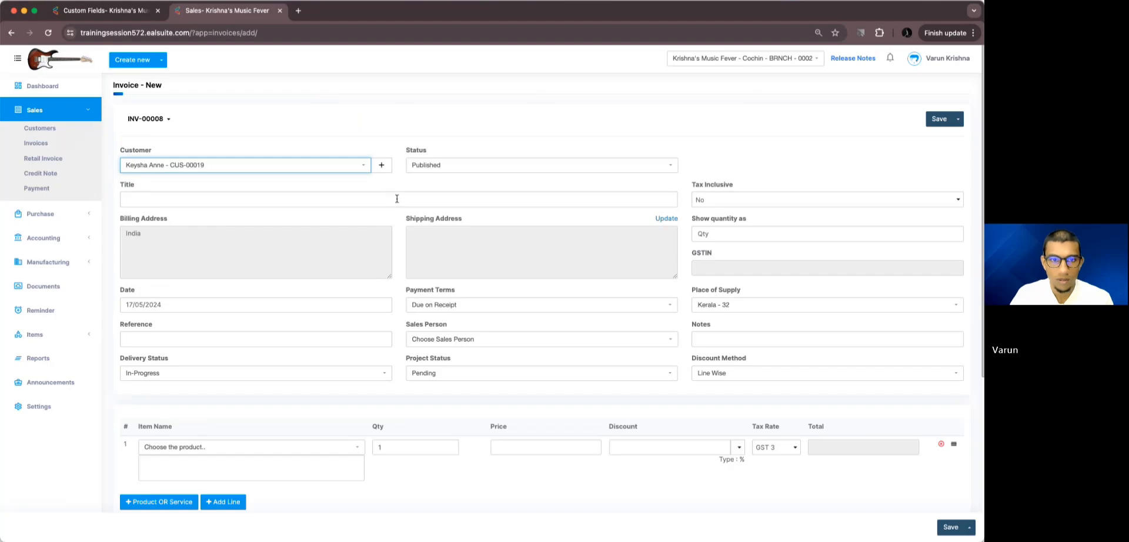
Add Lenskart Item and Mango Pickle to the invoice from the products and services list.
scroll(397, 199, down, 3)
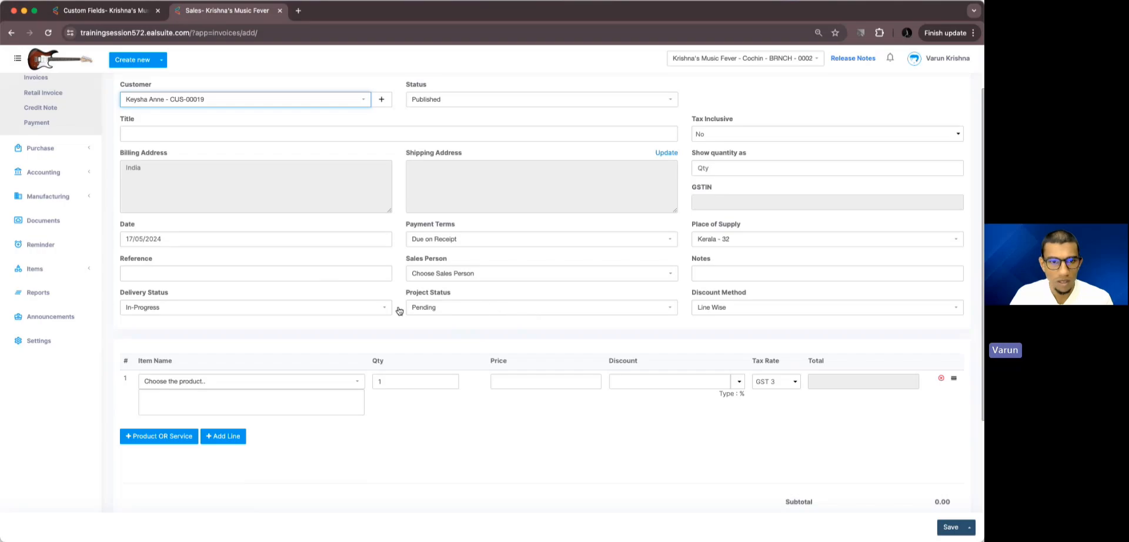
click(189, 434)
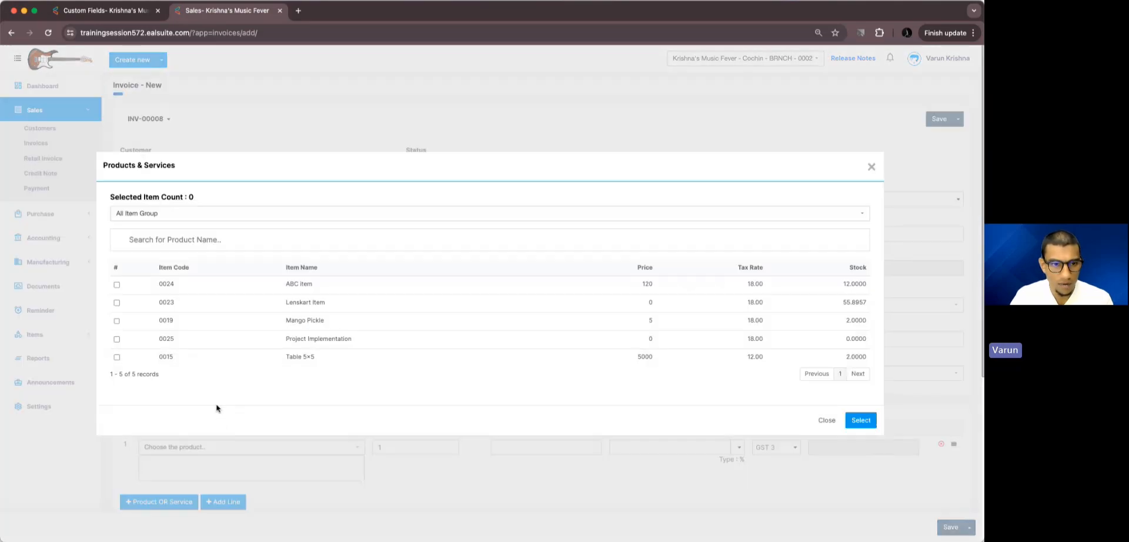
click(116, 303)
click(117, 320)
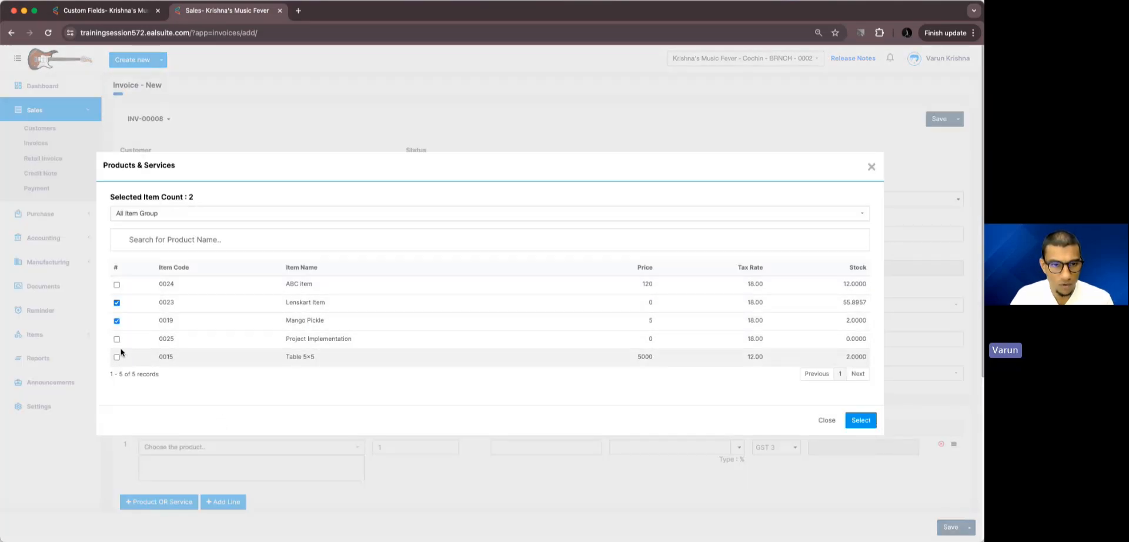
click(860, 420)
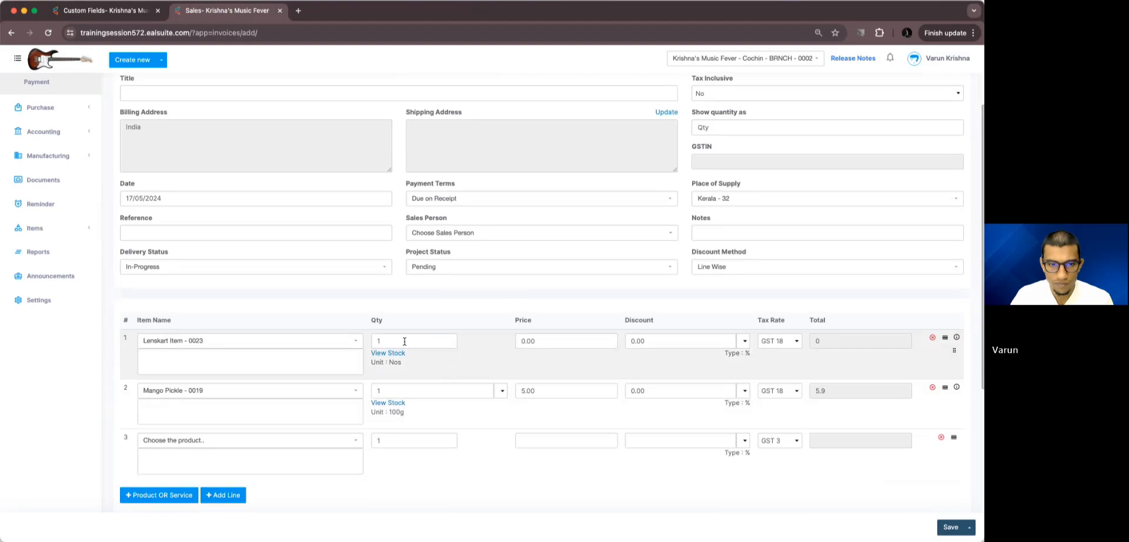
Set the quantities of Lenskart Item to 4 and Mango Pickle to 5, and price Lenskart Item at 100.
click(404, 341)
text(4)
click(403, 391)
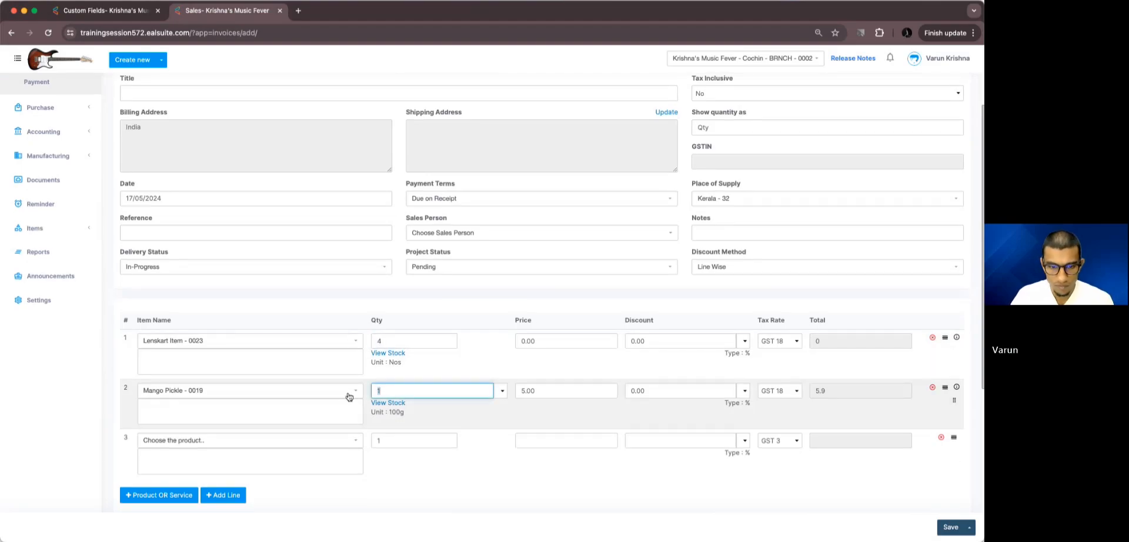
text(5)
click(539, 345)
text(1)
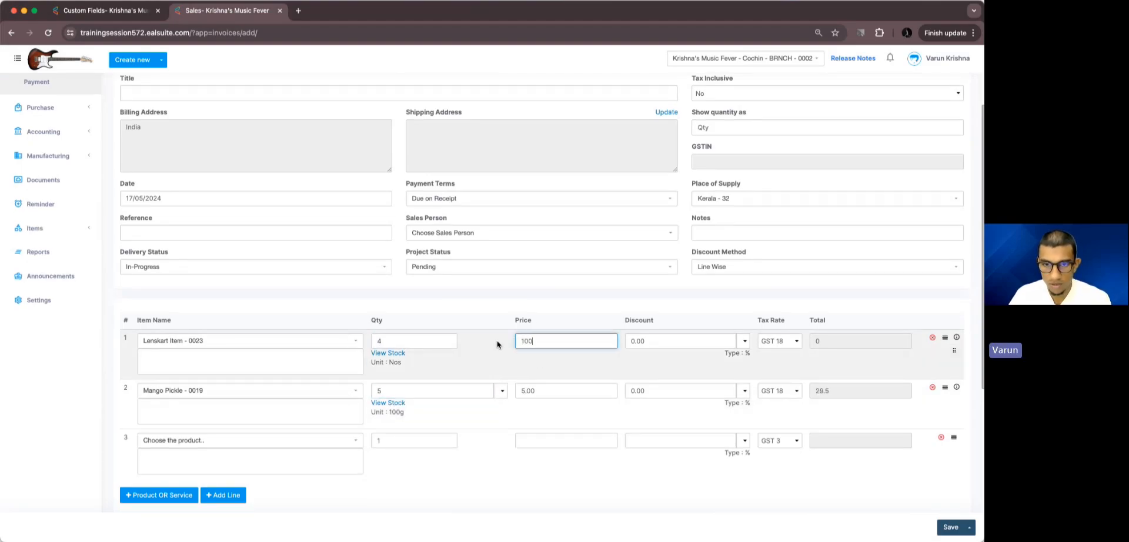
click(496, 341)
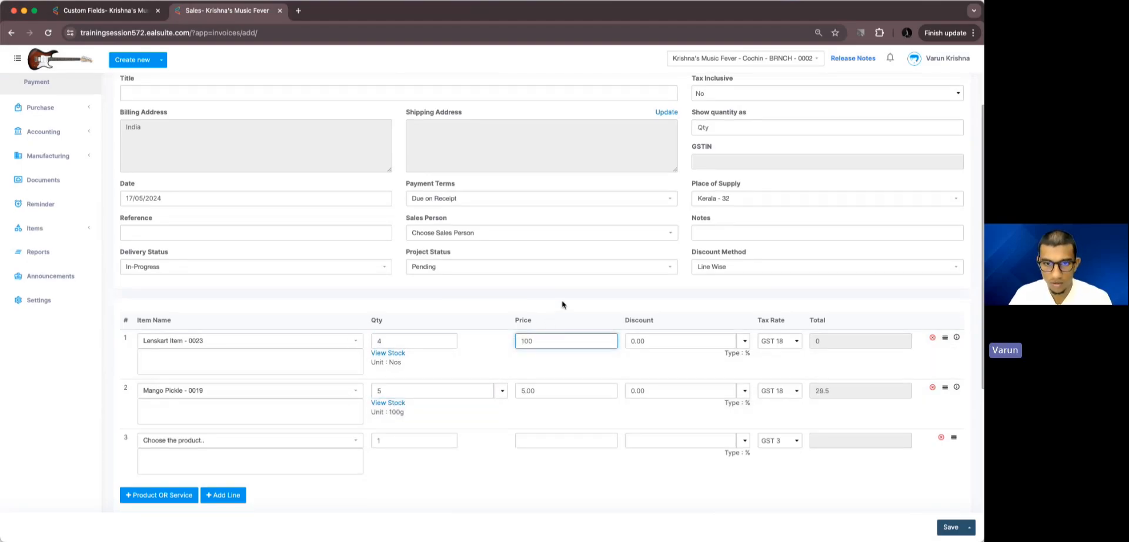
Keep Pending as the invoice's Project Status and try to save the invoice.
click(432, 269)
click(294, 257)
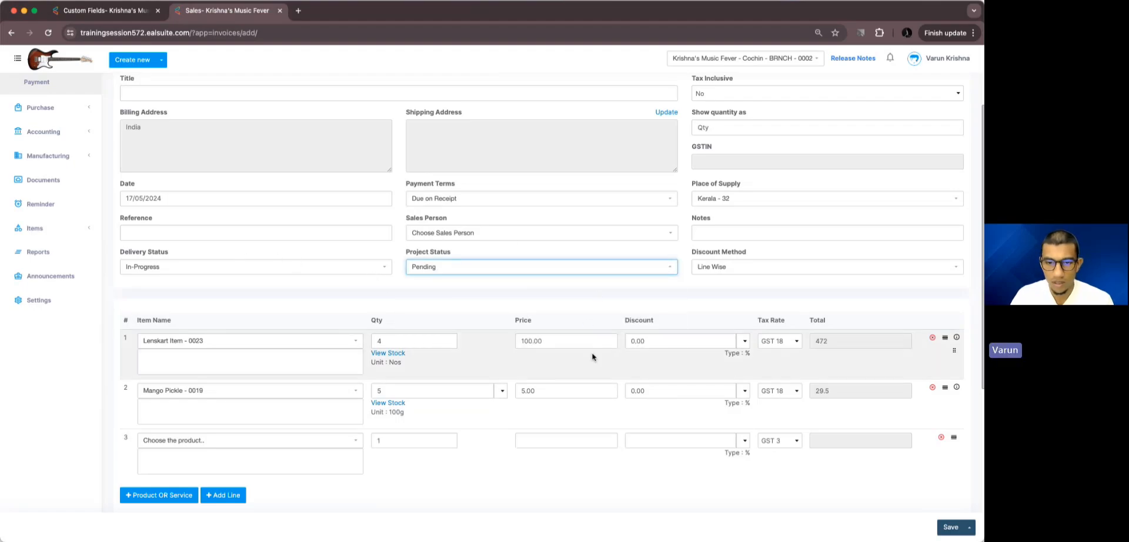
scroll(649, 392, down, 5)
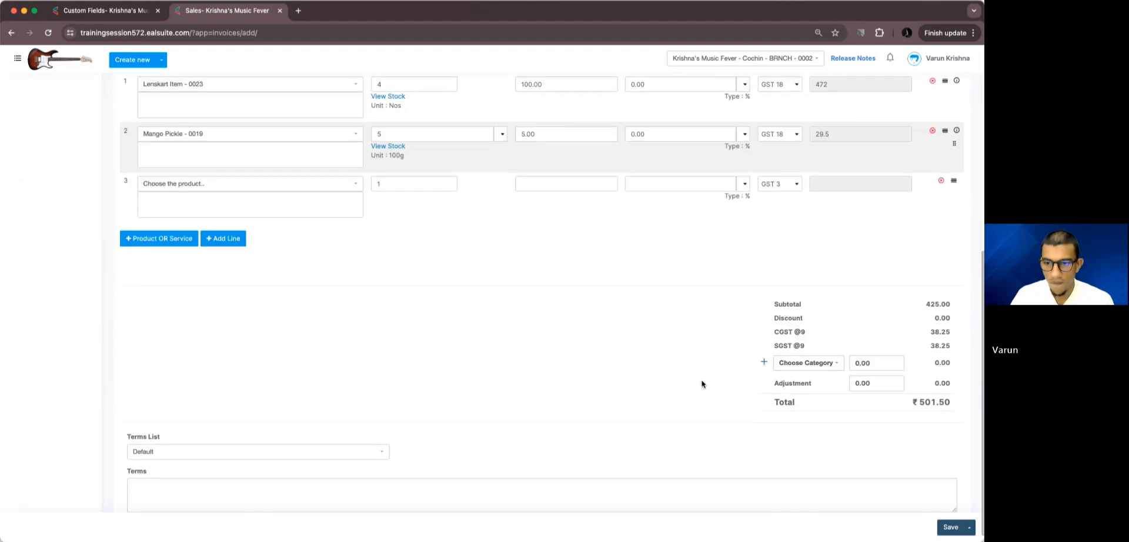
click(946, 528)
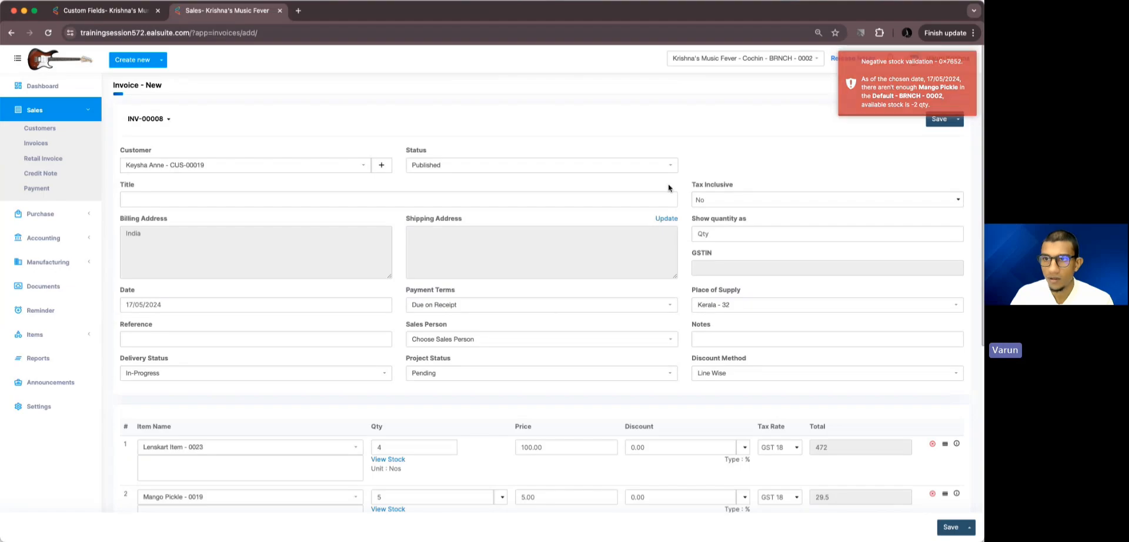
Remove the Mango Pickle line from the invoice and save the invoice.
scroll(667, 184, down, 3)
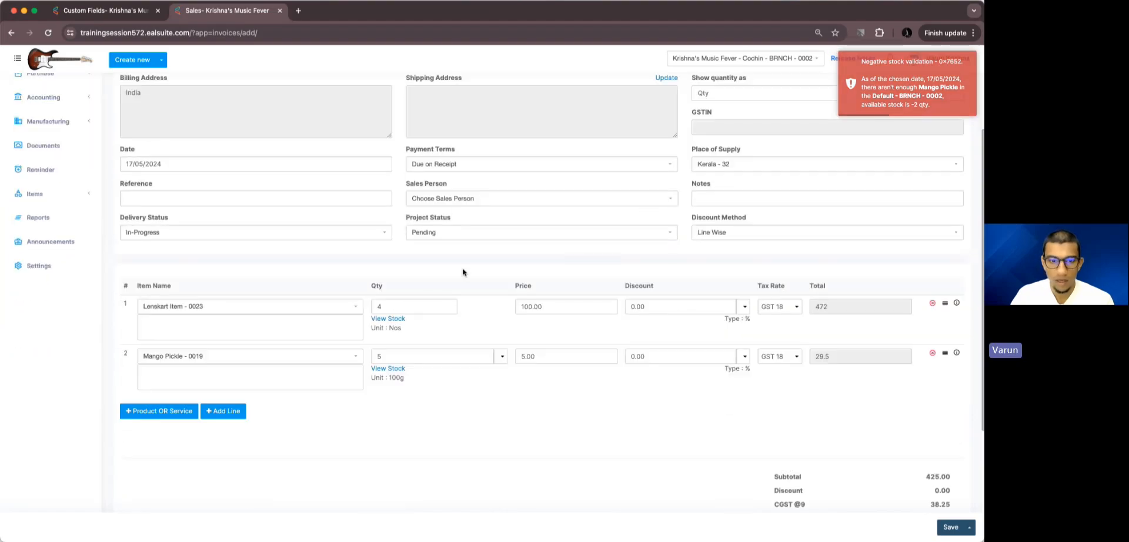
click(932, 353)
click(950, 527)
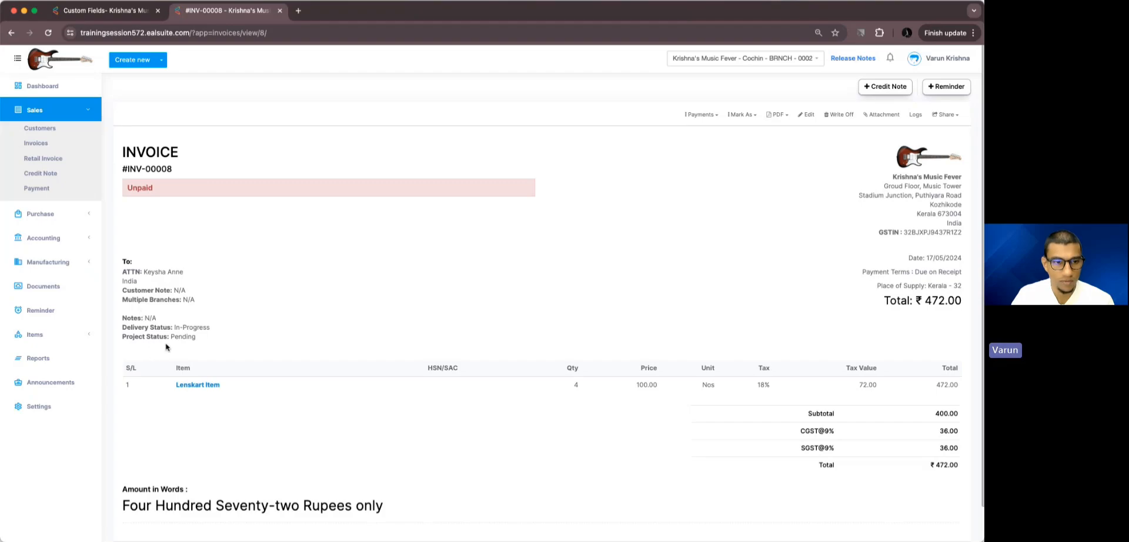
Open the Record Update Button list for the Invoice module in the Krishna's Music Fever - Cochin branch settings, using a new browser tab.
click(84, 115)
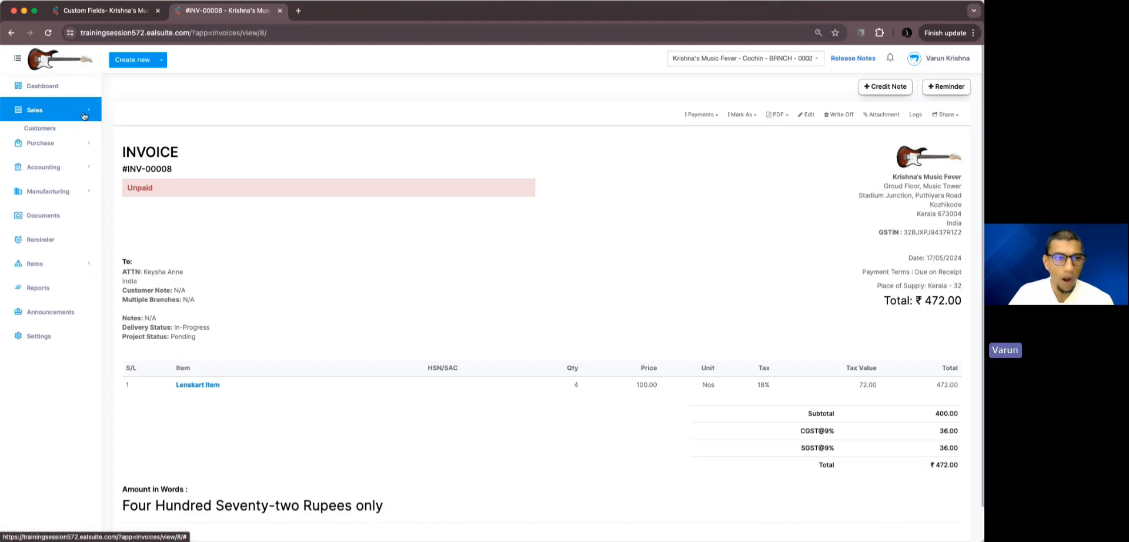
super+click(81, 331)
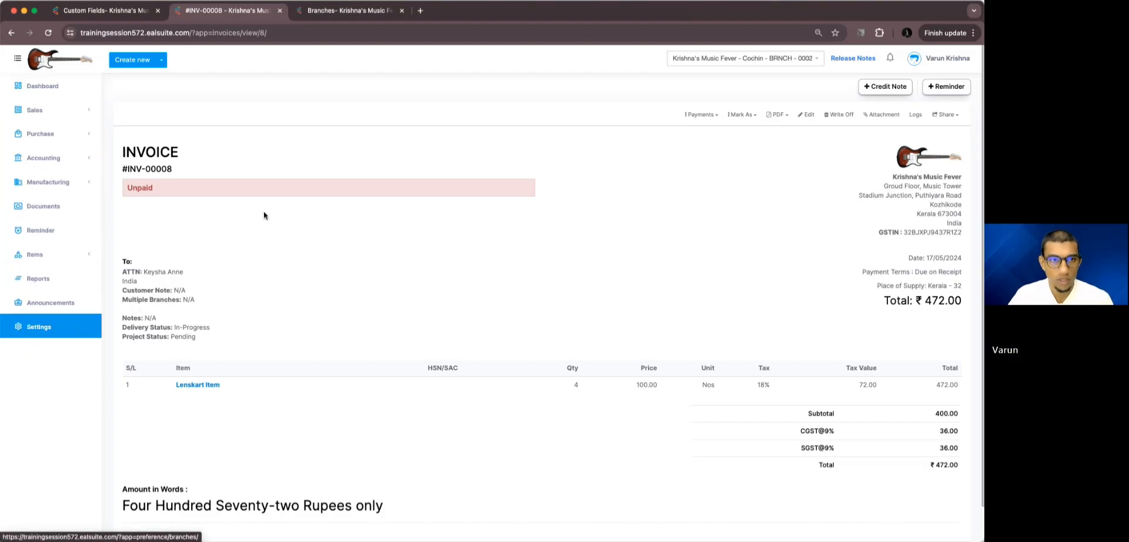
key(ctrl+Tab)
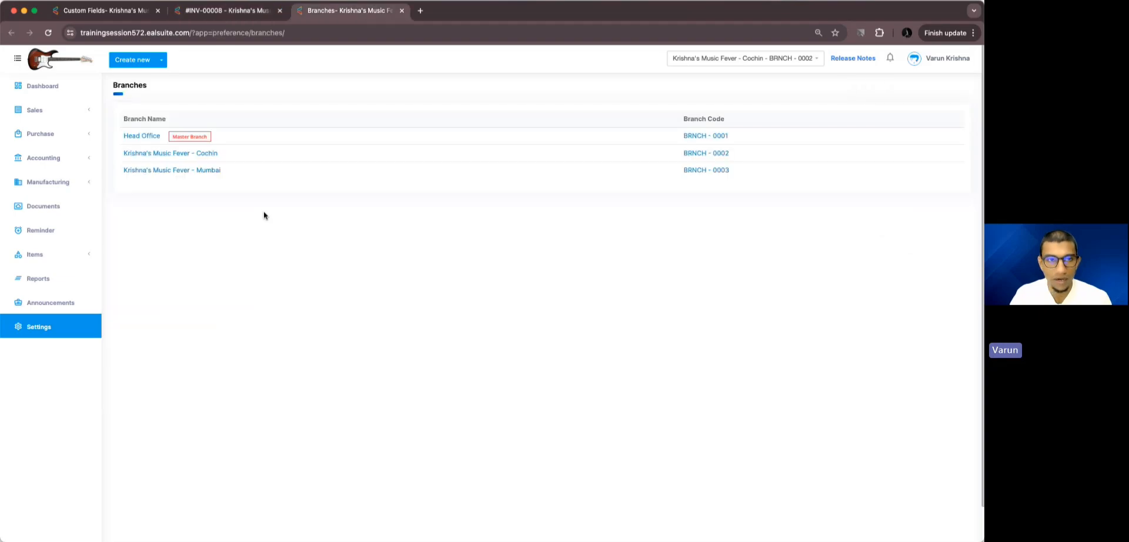
click(264, 156)
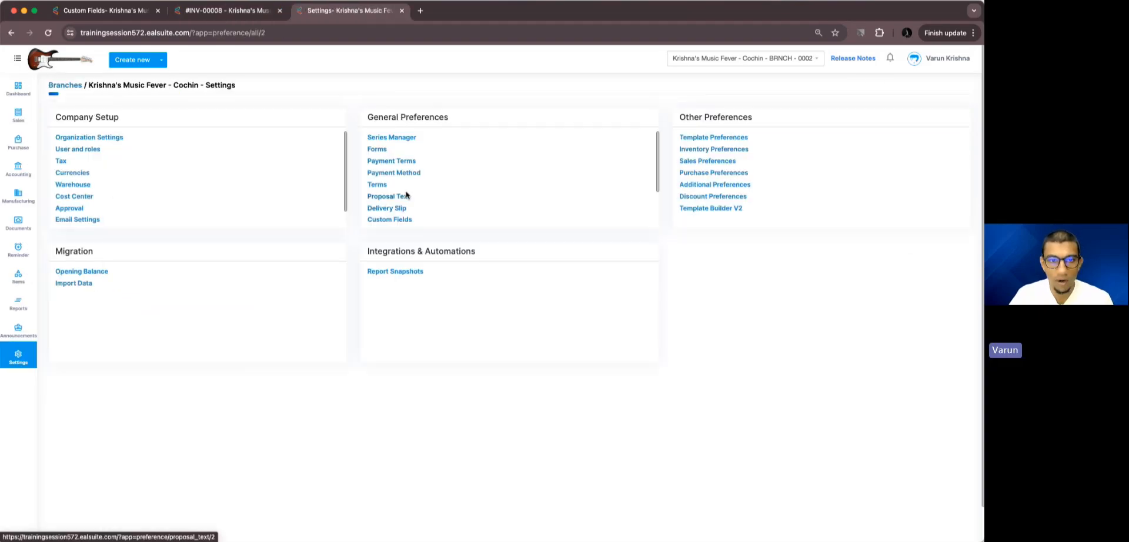
scroll(400, 191, down, 2)
click(396, 184)
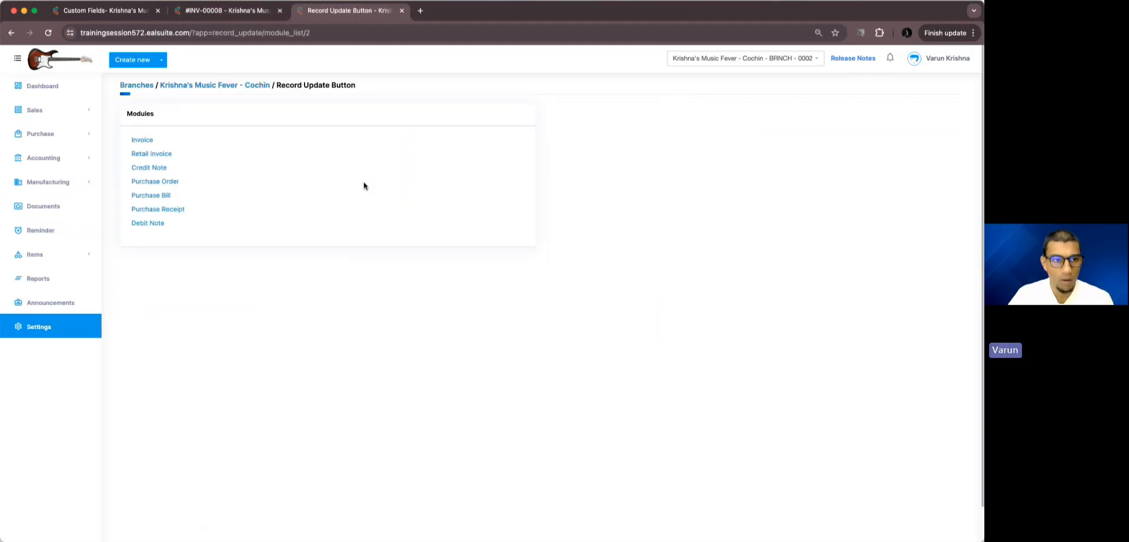
click(149, 141)
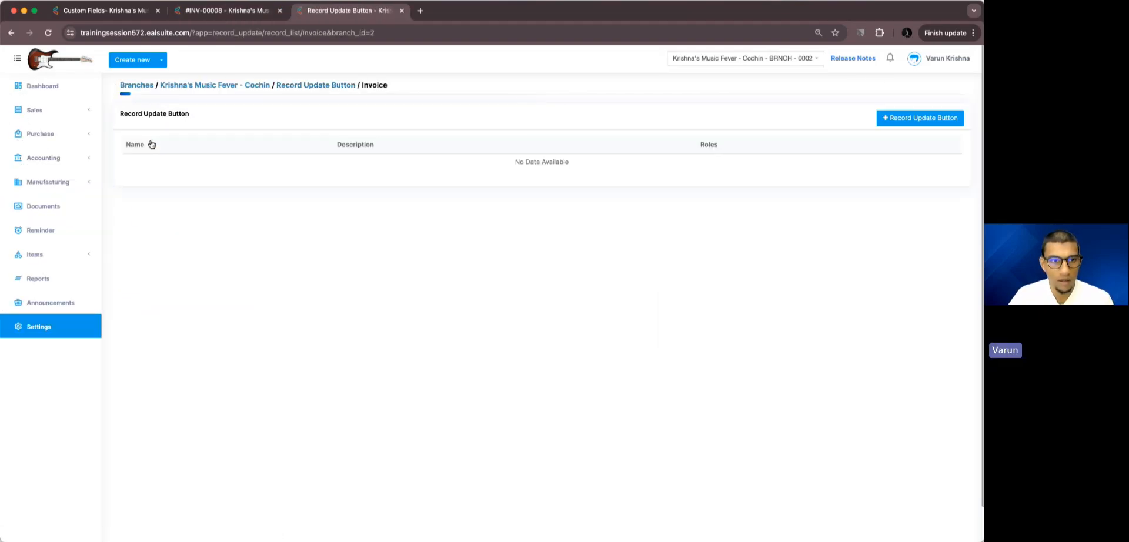
Start a new record update button named Project Status and assign it the roles Full Admin and SPA.
click(932, 117)
click(421, 194)
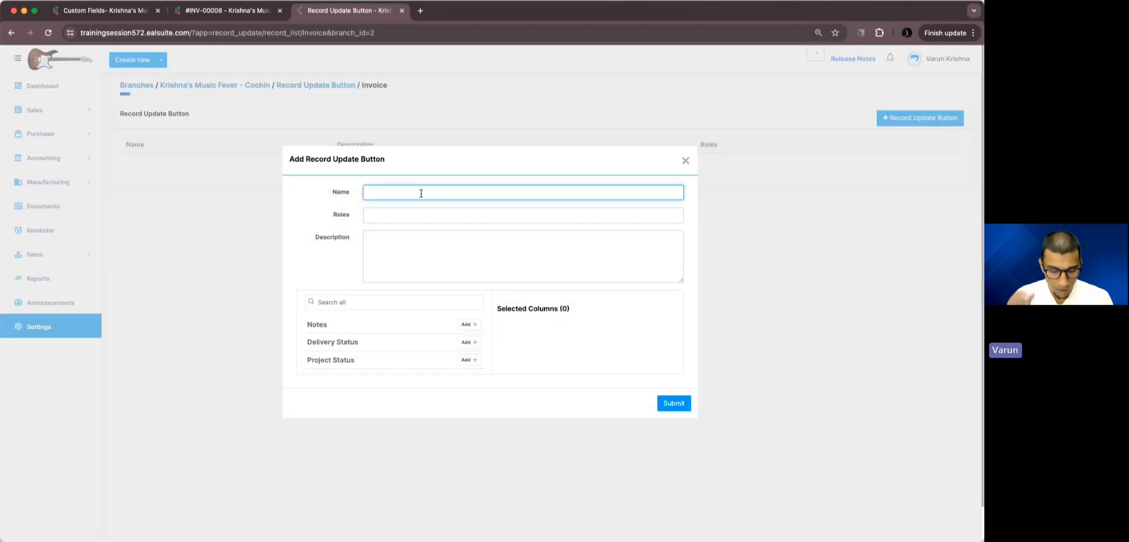
text(Pro)
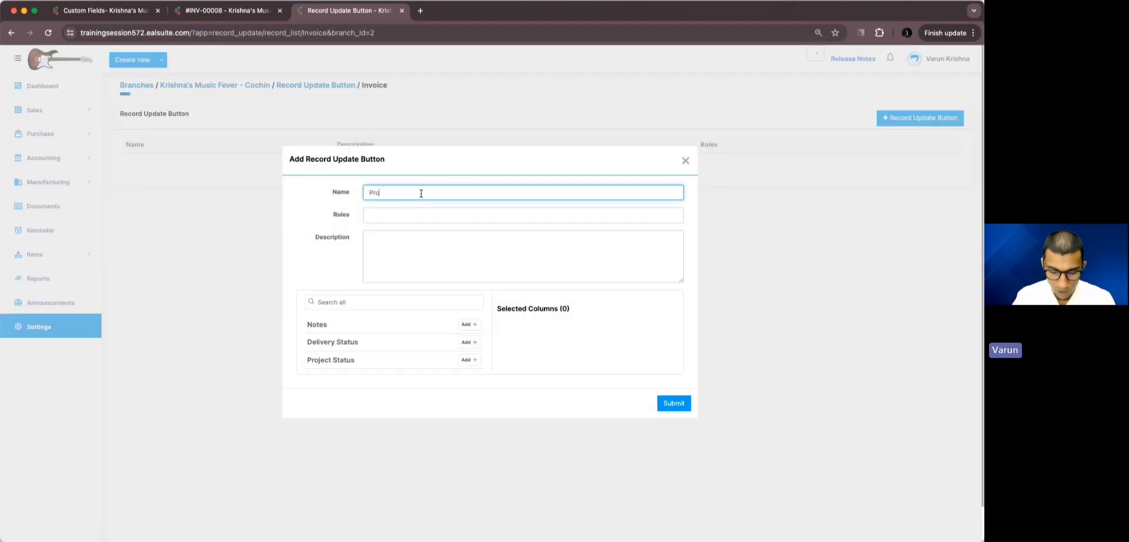
text(ject Status)
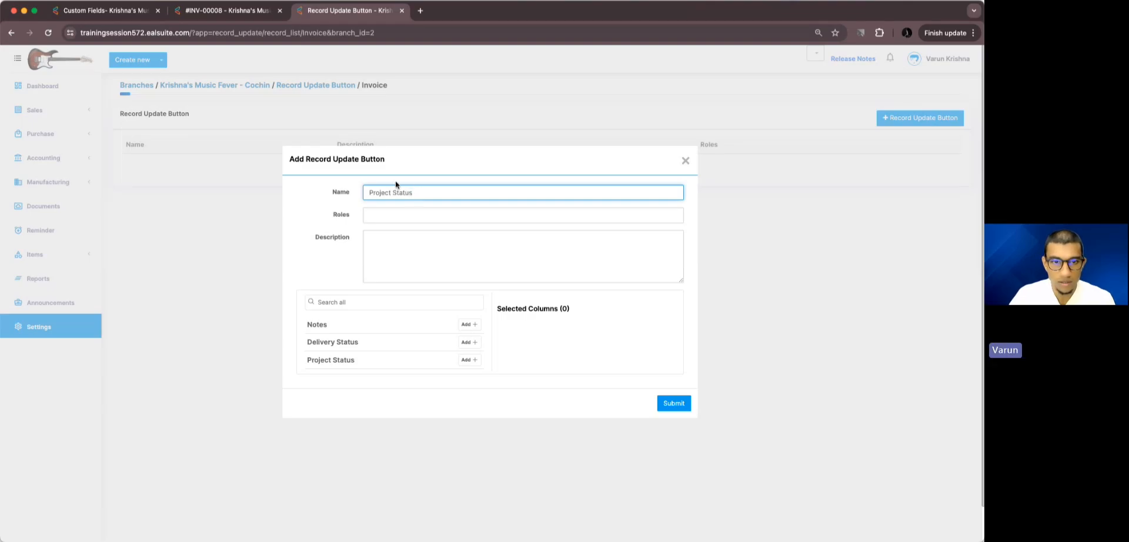
click(389, 216)
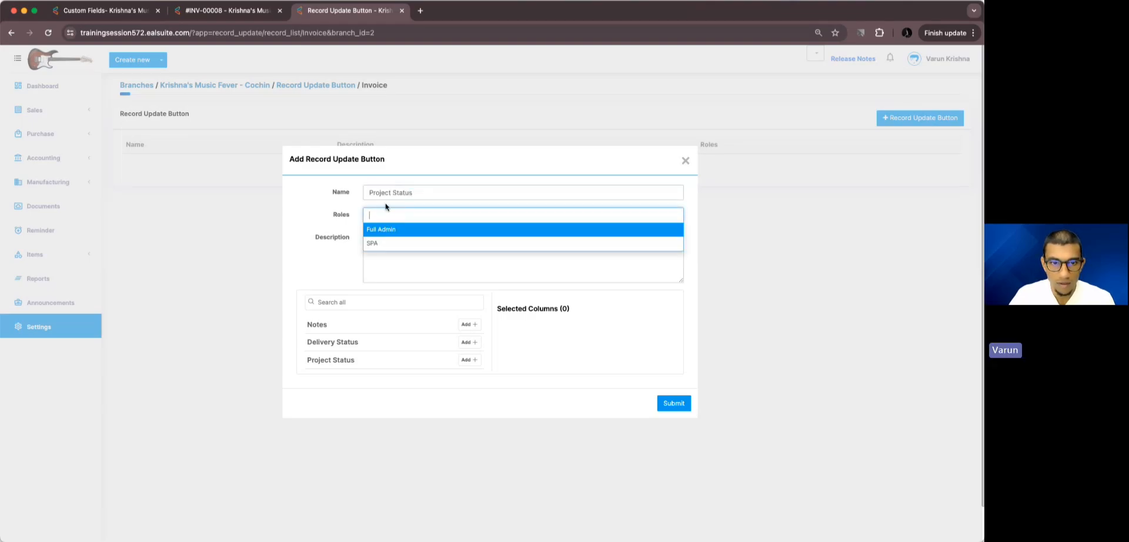
click(391, 227)
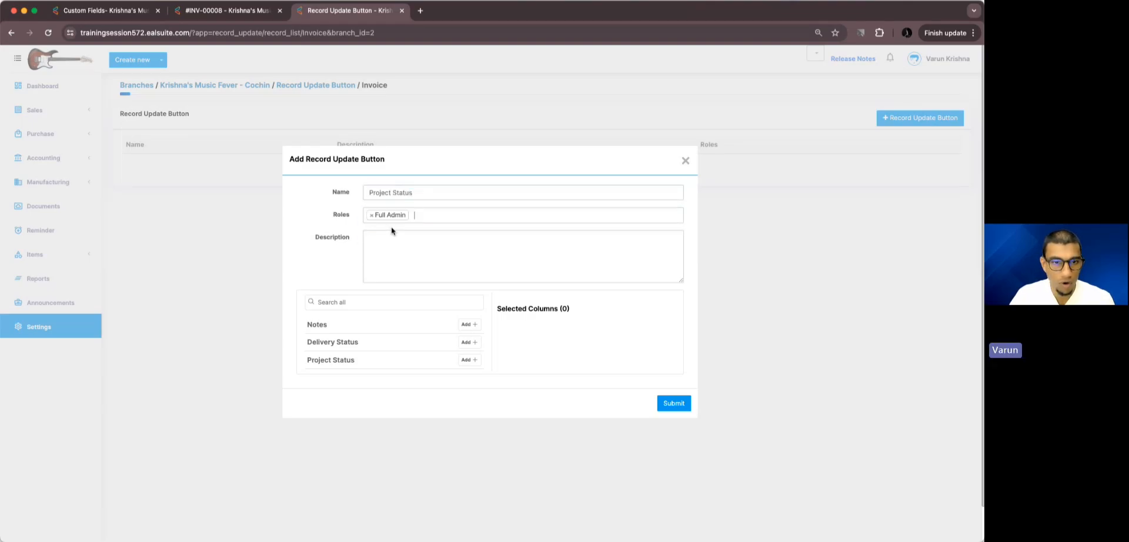
click(431, 215)
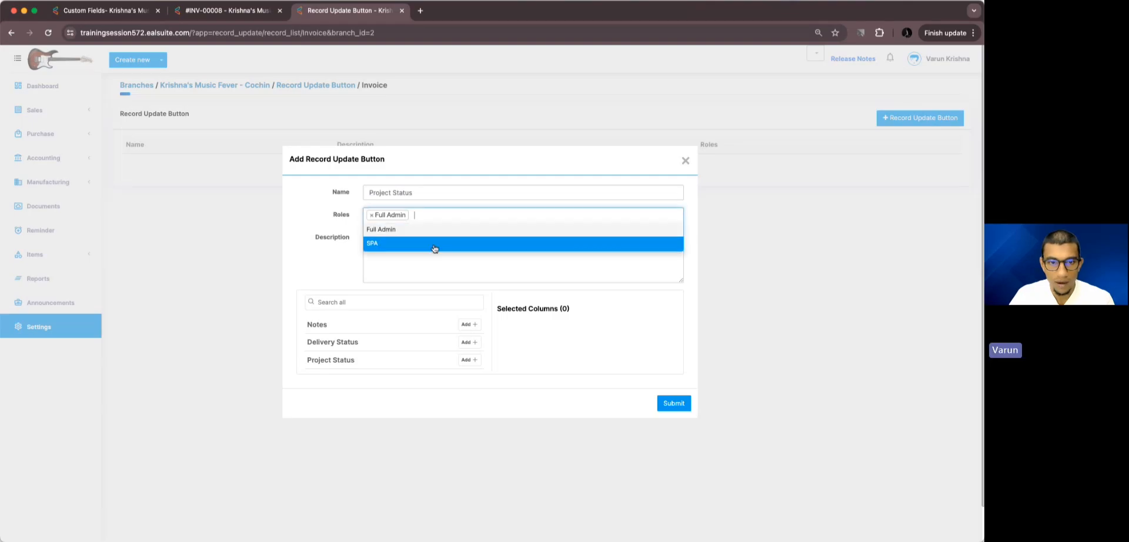
click(435, 247)
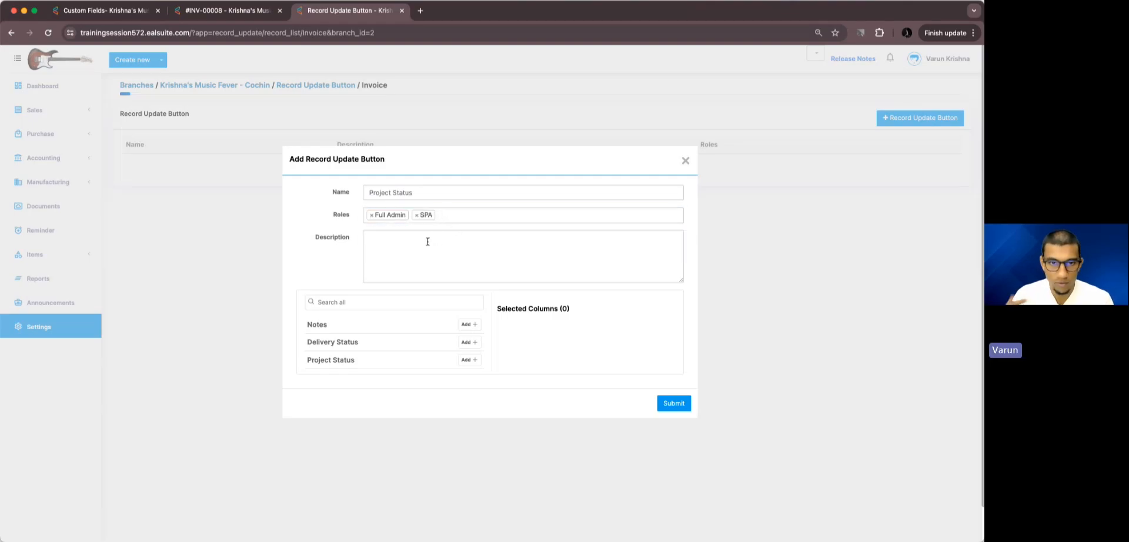
Describe the button as "To update the status of projects associated with this invoice", add the Project Status column, and submit it.
click(427, 242)
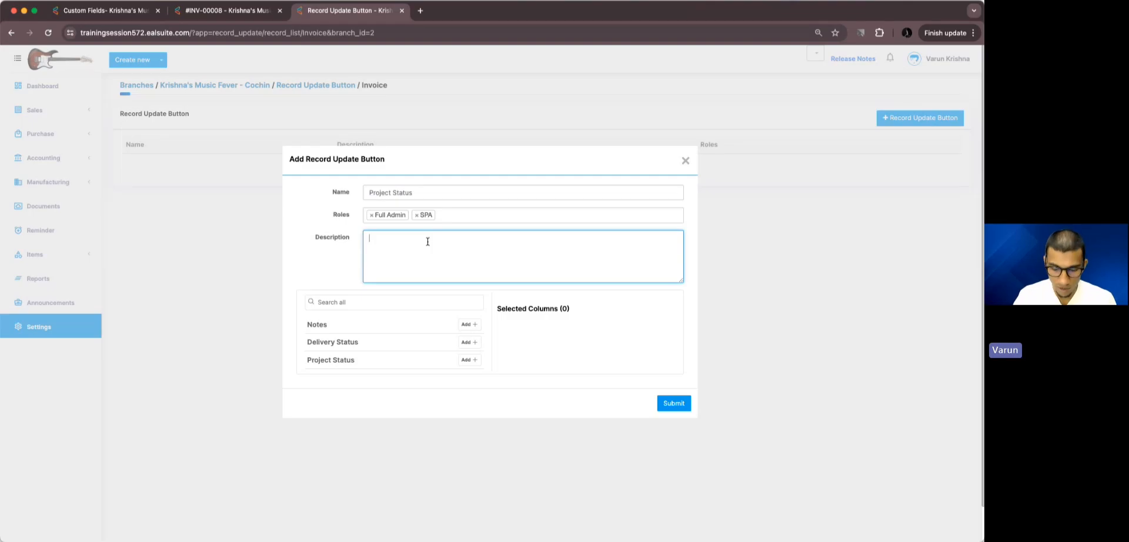
text(T)
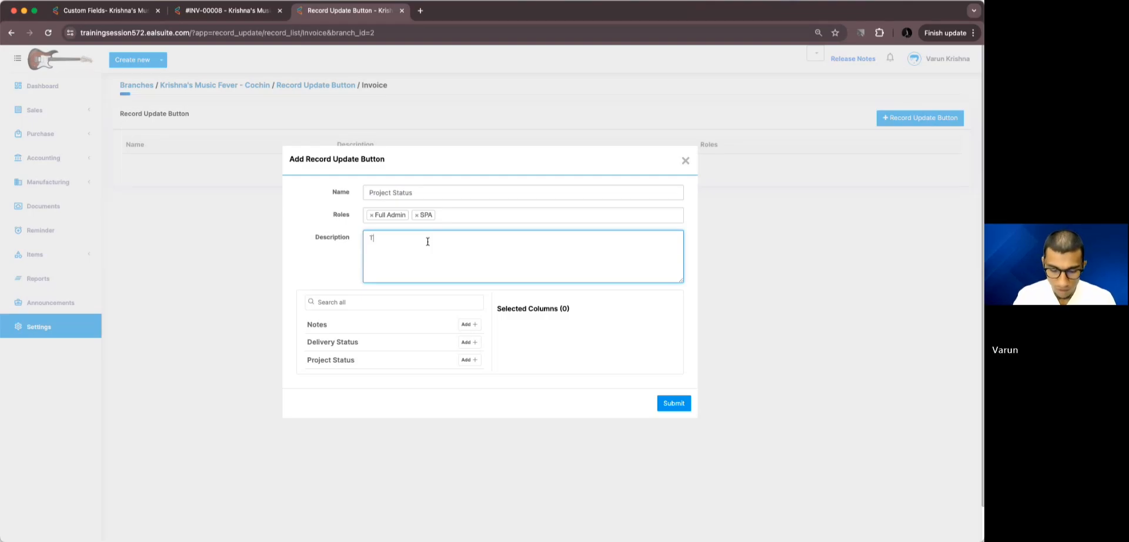
text(o update the stau)
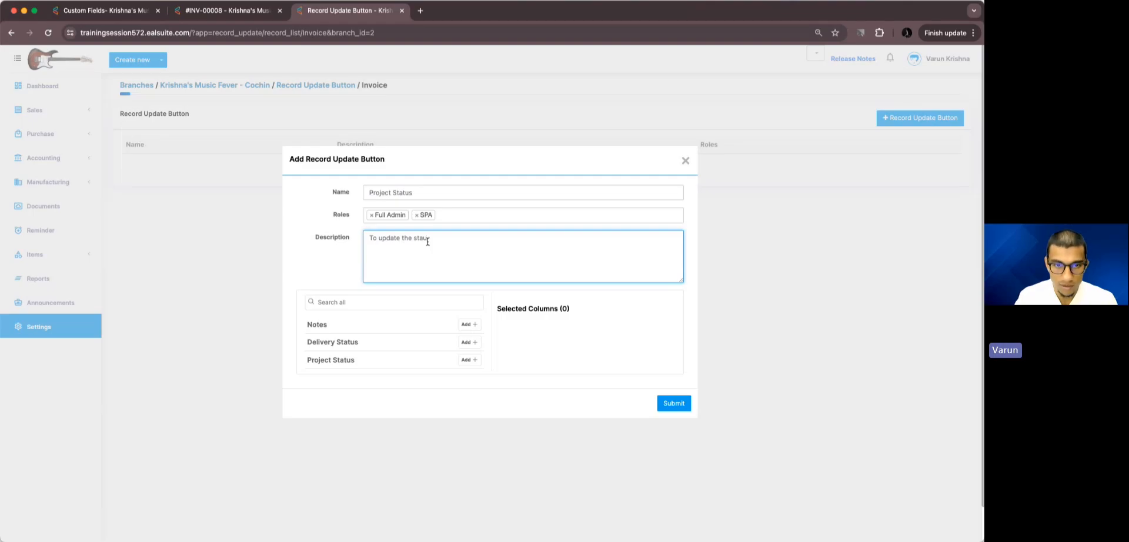
key(BackSpace)
text(tus)
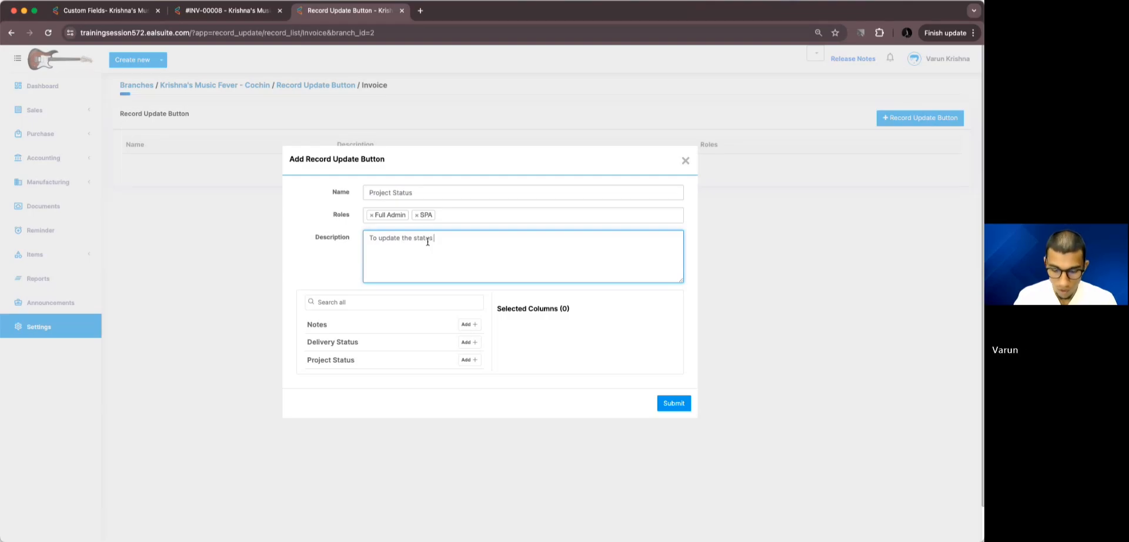
text( of projec)
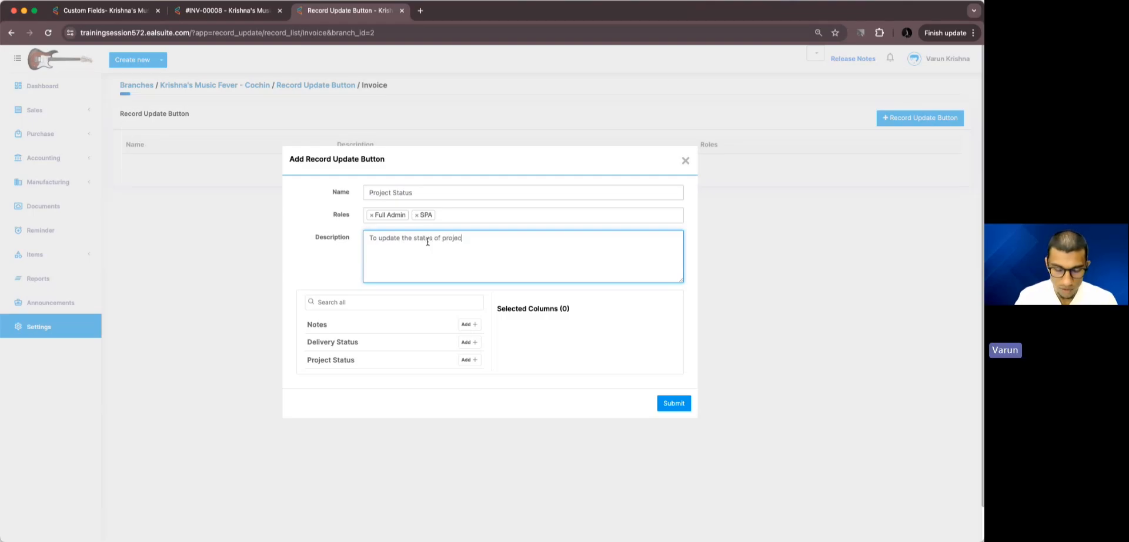
text(ts ass)
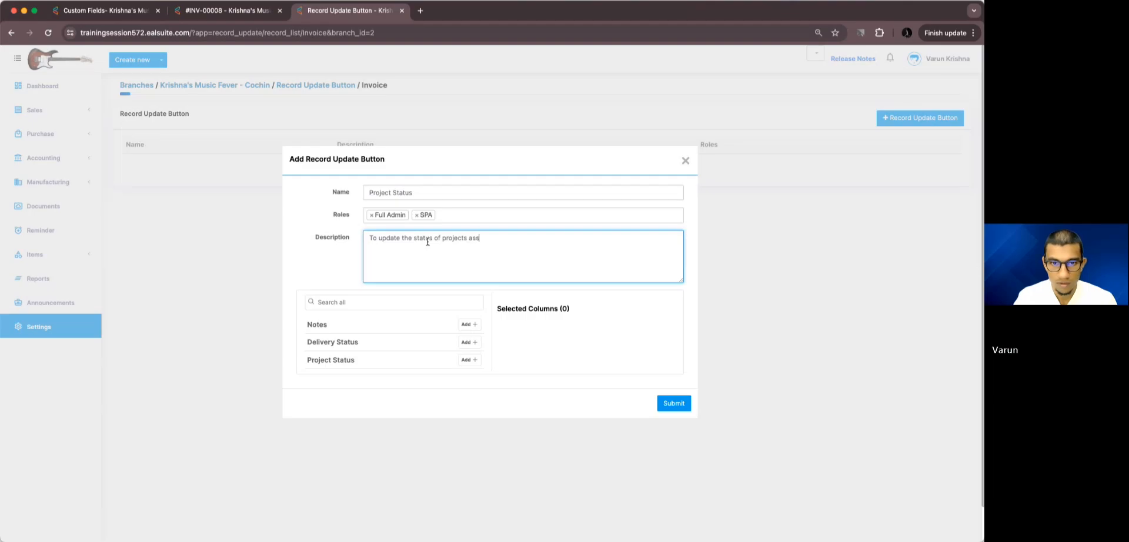
text(ociated with)
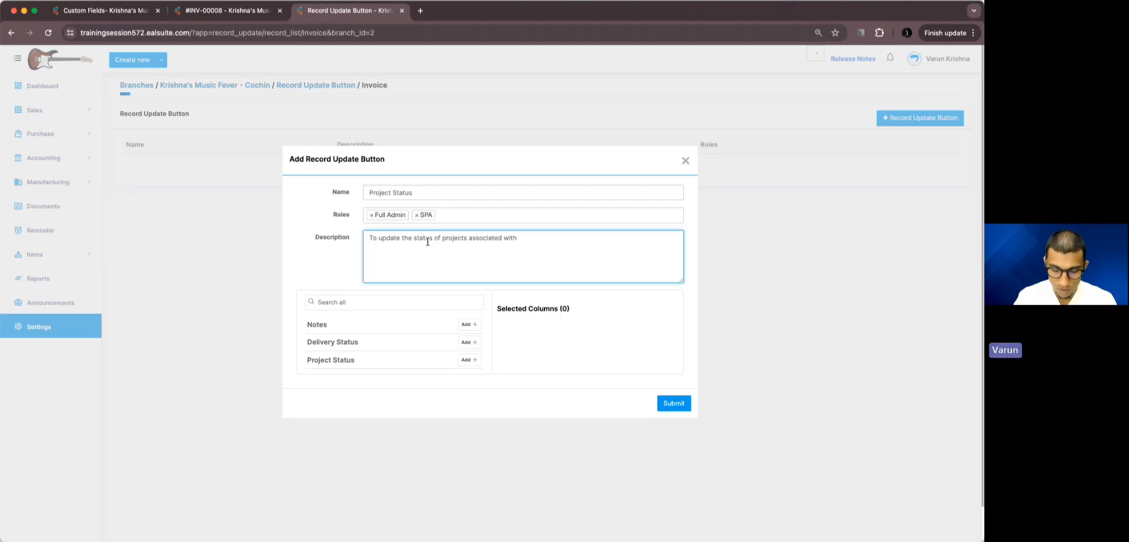
text( tthis invoice)
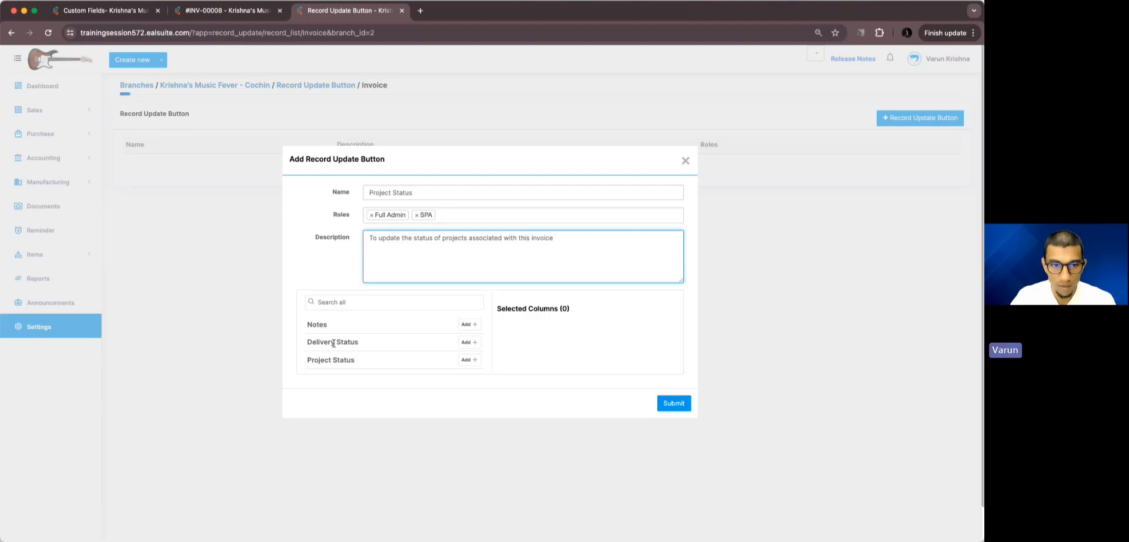
click(470, 360)
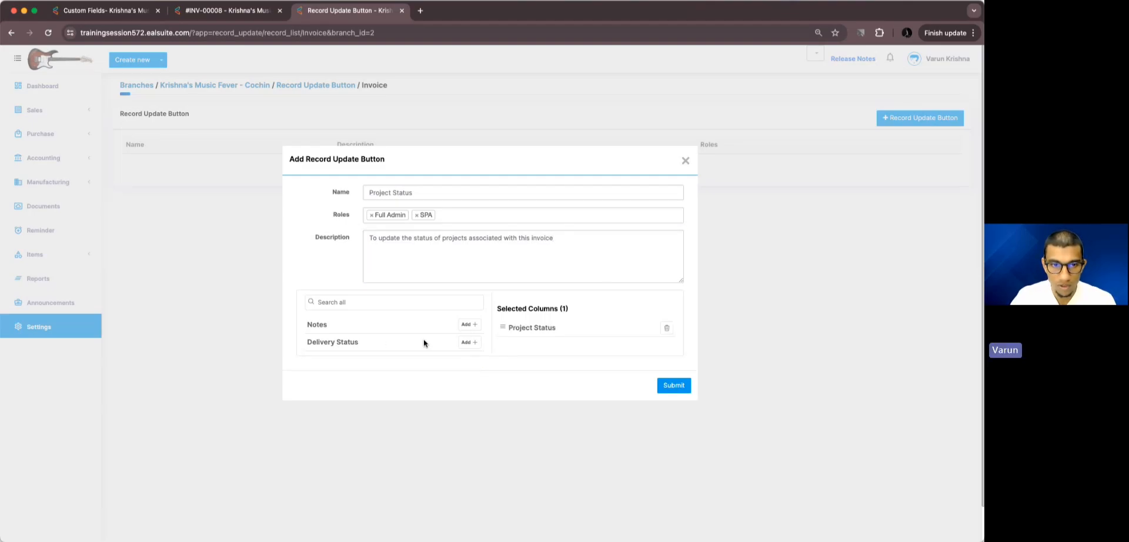
click(673, 385)
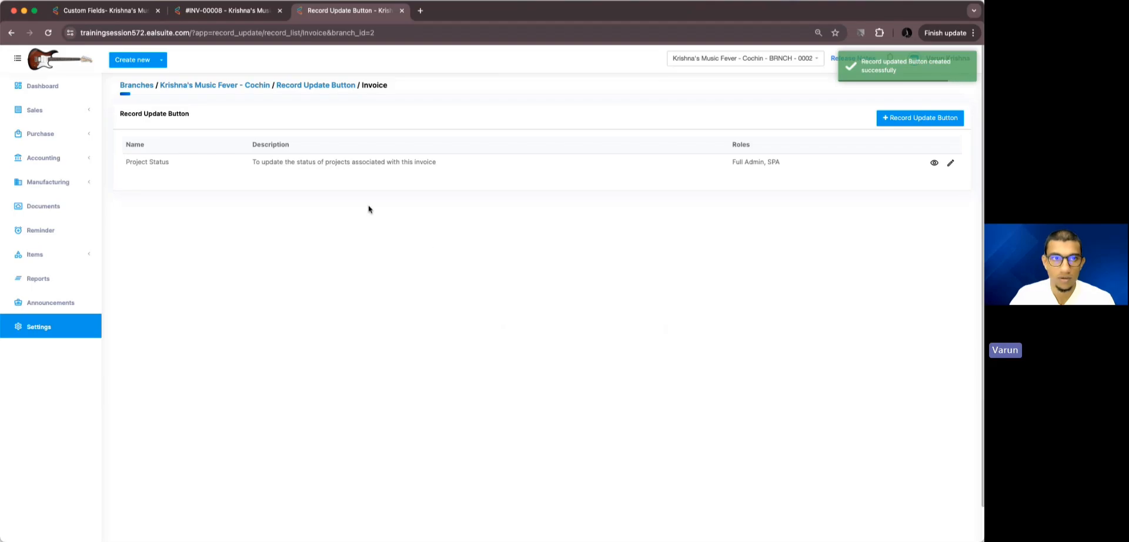
Reload the invoice to show its Project Status update option, and check the roles assigned to that button in the Record Update Button list.
click(232, 10)
click(49, 33)
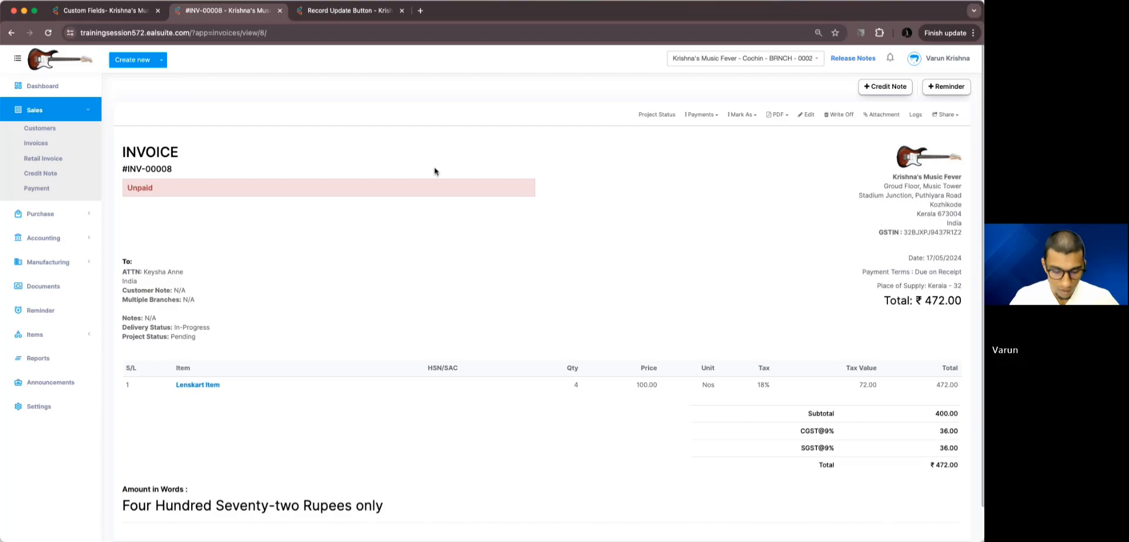
key(ctrl+Tab)
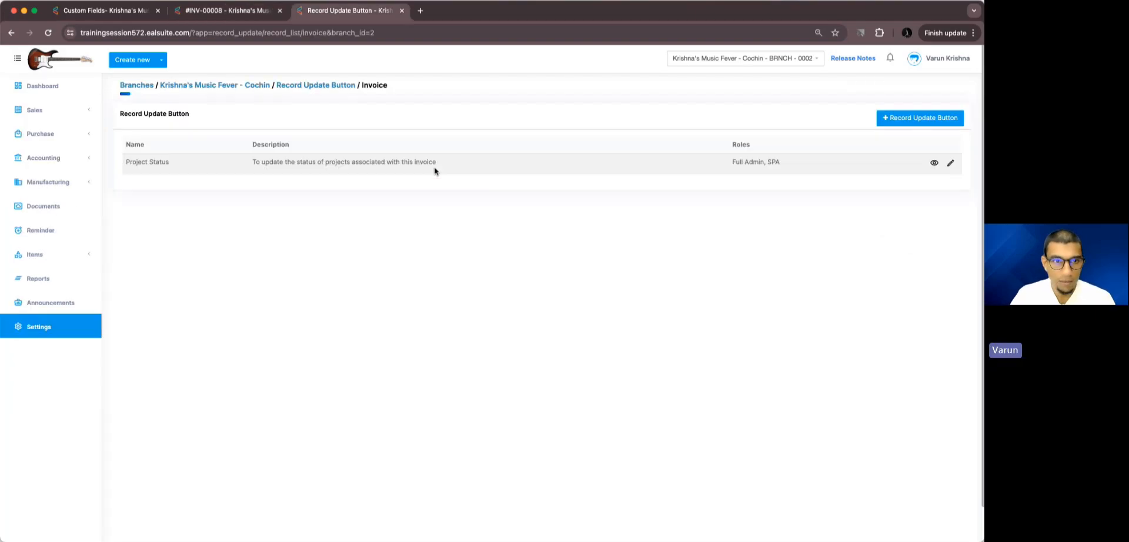
double_click(773, 163)
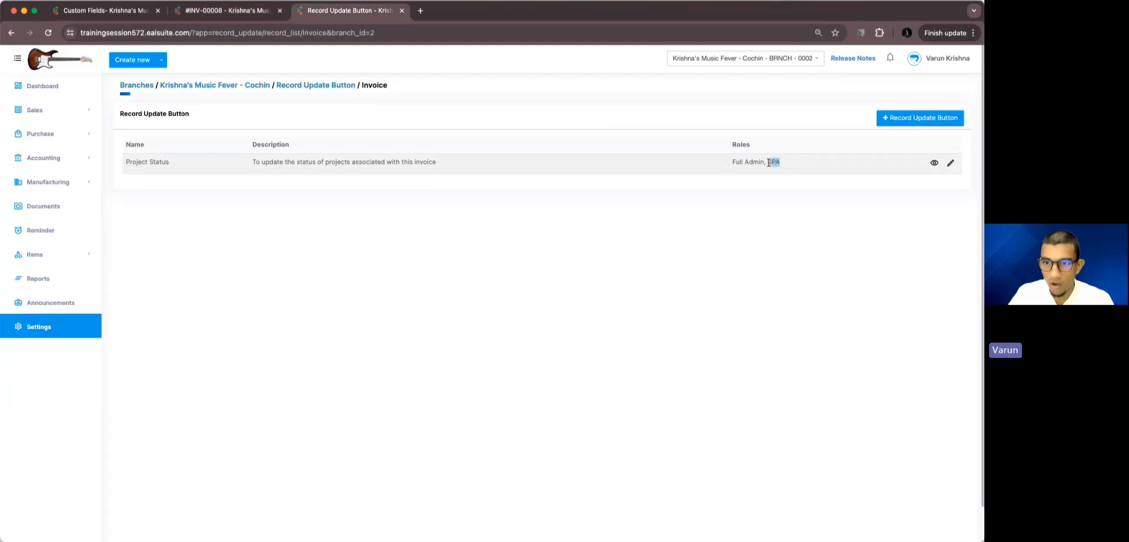
click(742, 245)
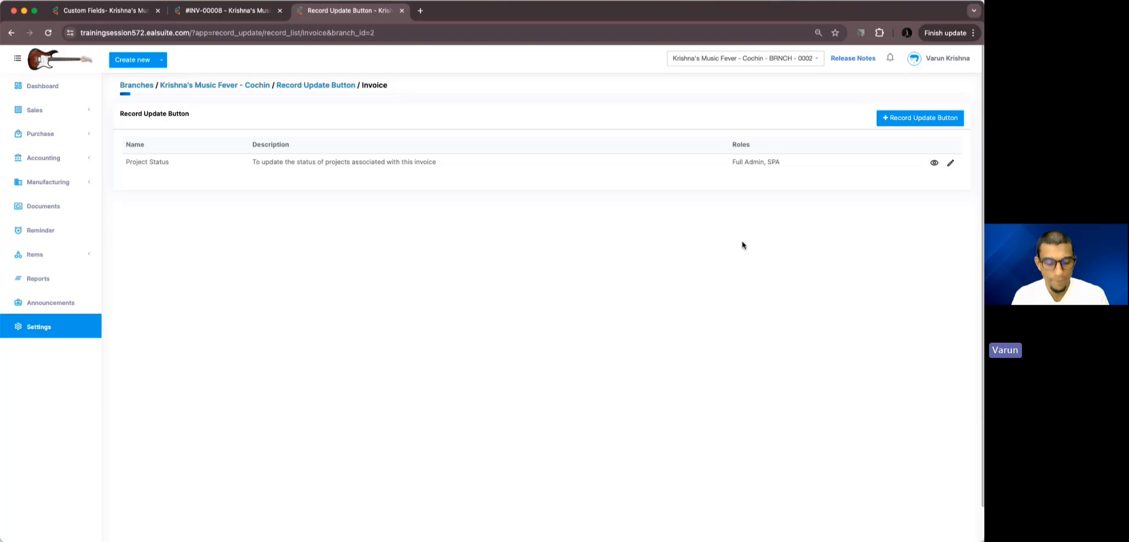
Review the Project Status options in the invoice's edit form, then leave without saving and reopen the invoice from the invoice list.
key(ctrl+shift+Tab)
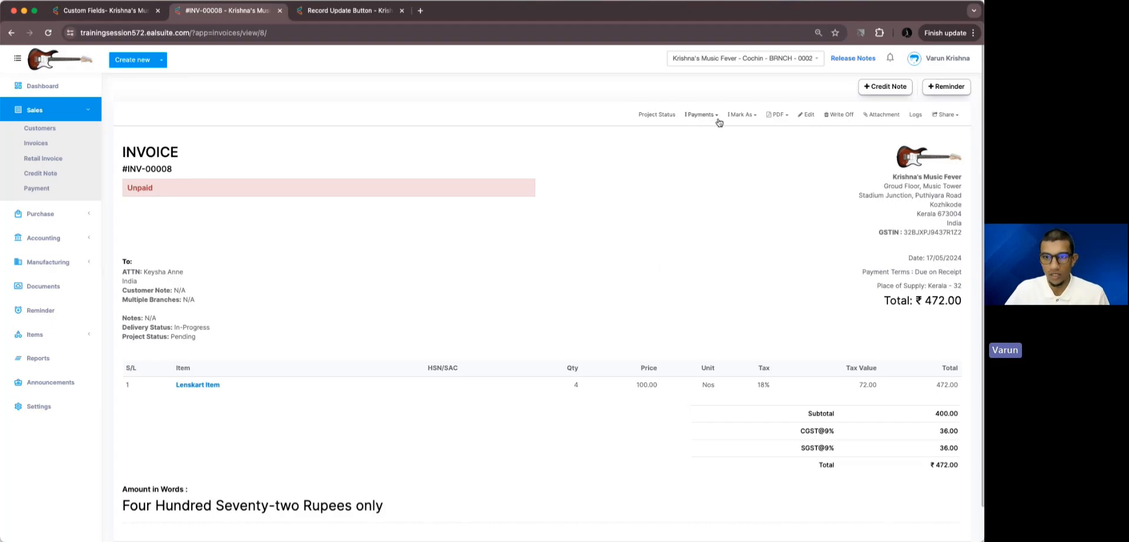
click(801, 115)
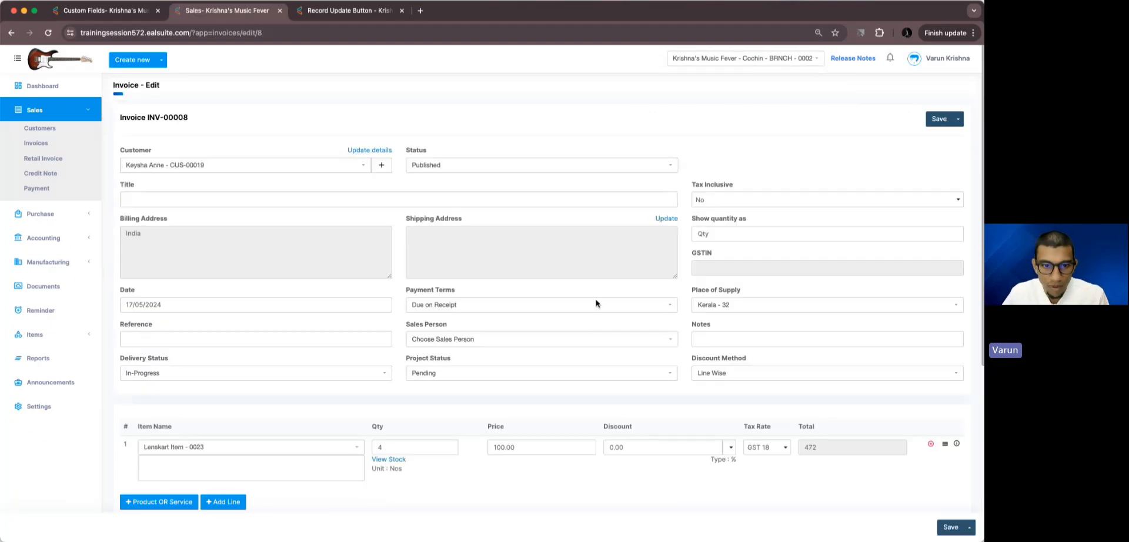
click(494, 374)
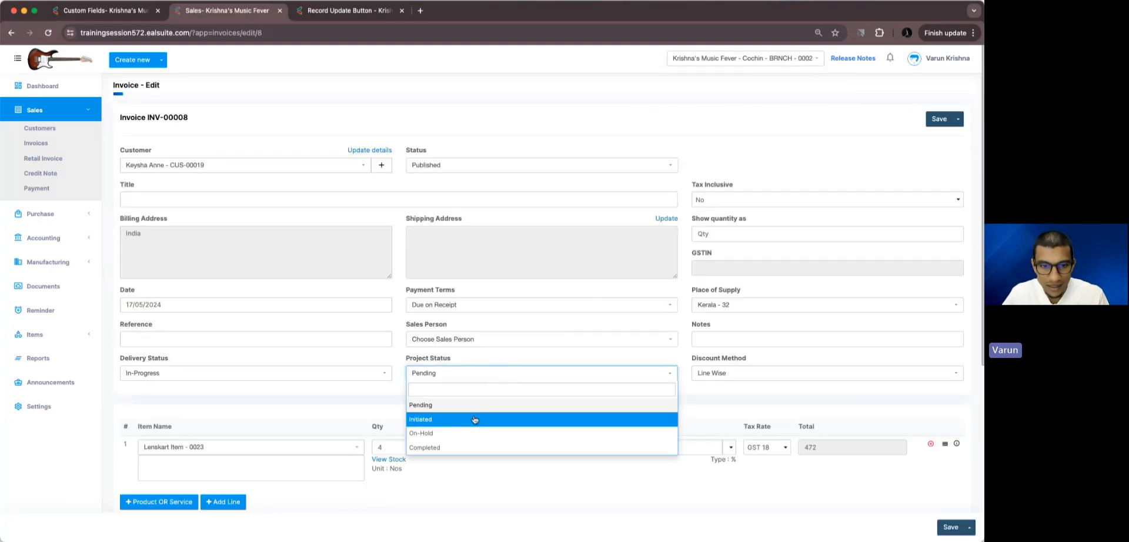
click(810, 153)
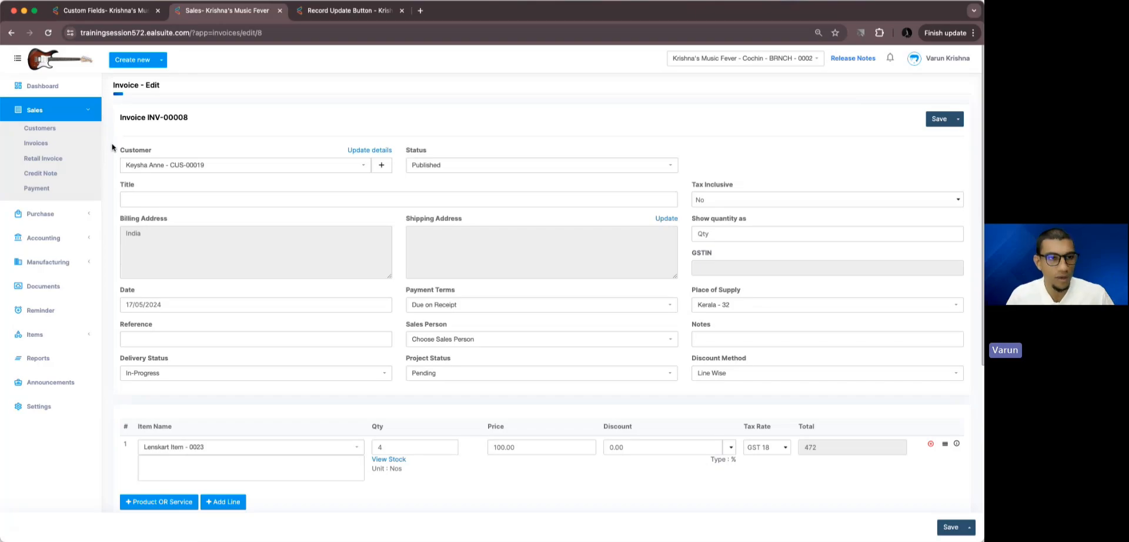
click(75, 143)
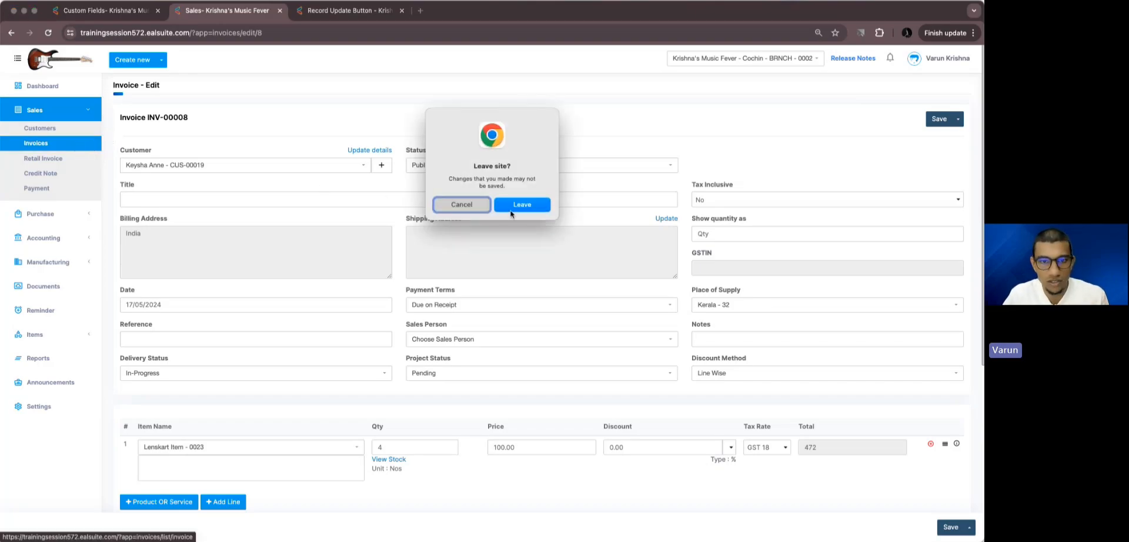
click(519, 206)
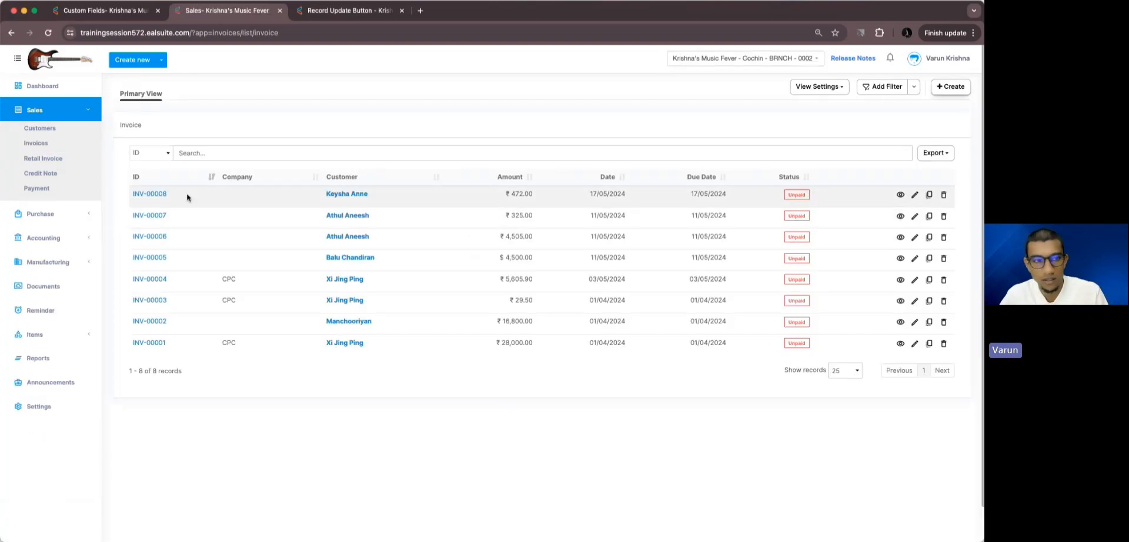
click(156, 197)
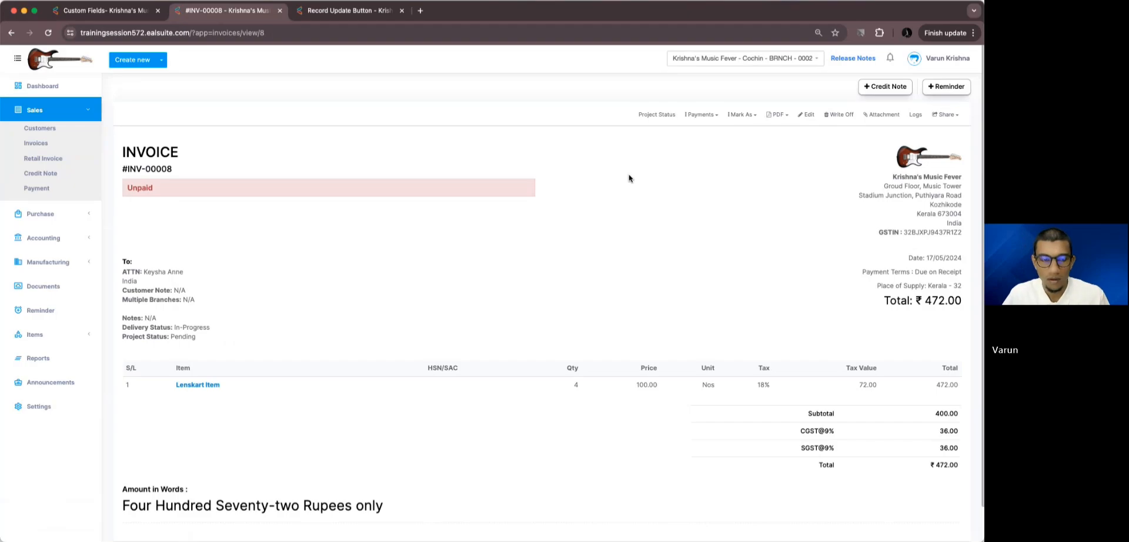
Set the invoice's Project Status to Initiated with the record update button and submit the change.
click(660, 116)
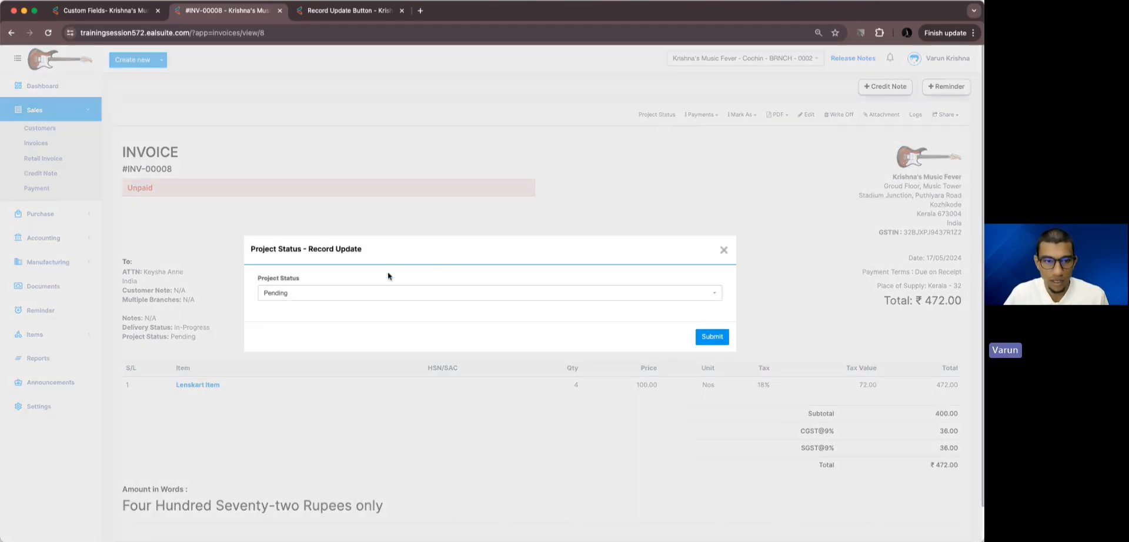
click(296, 292)
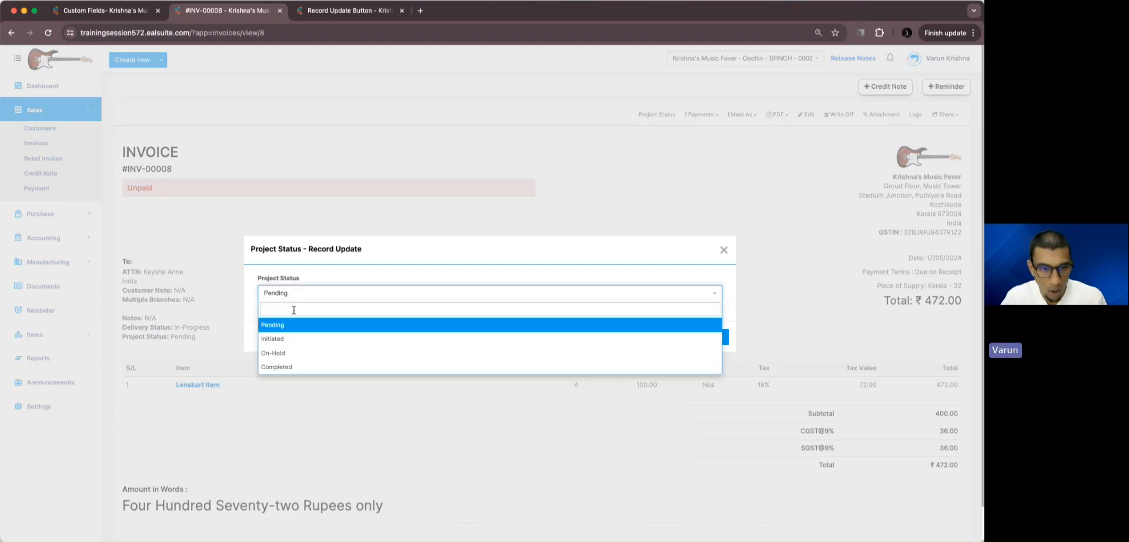
click(301, 346)
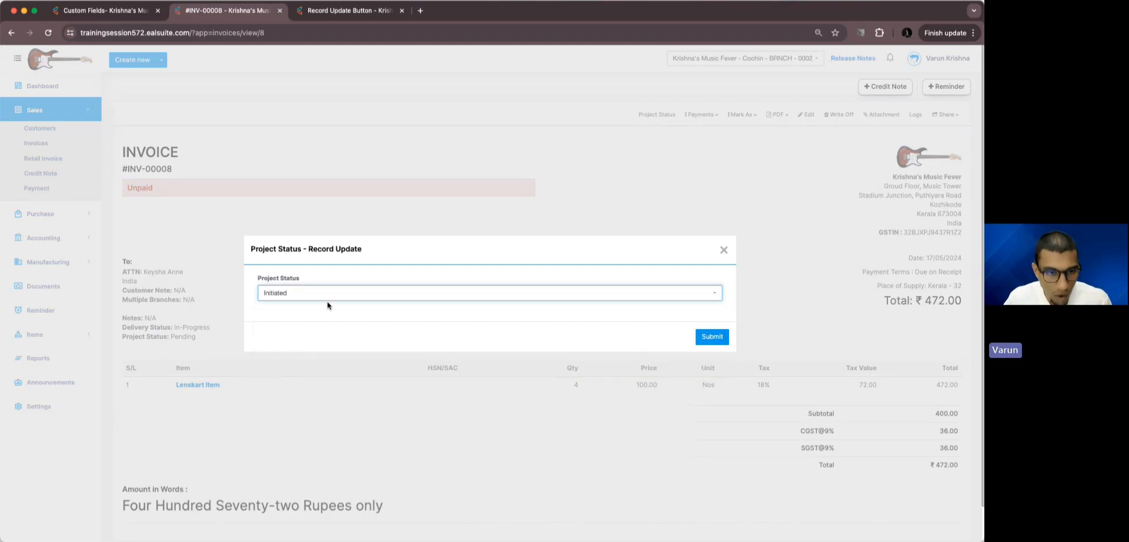
click(713, 338)
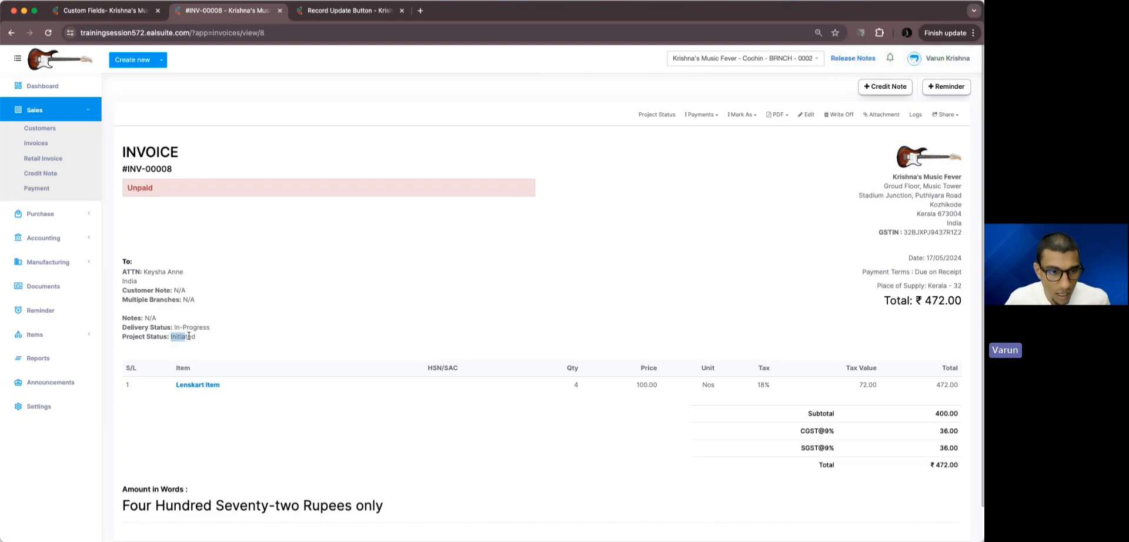
Update the invoice's Project Status to Completed with the record update button and submit it.
click(661, 115)
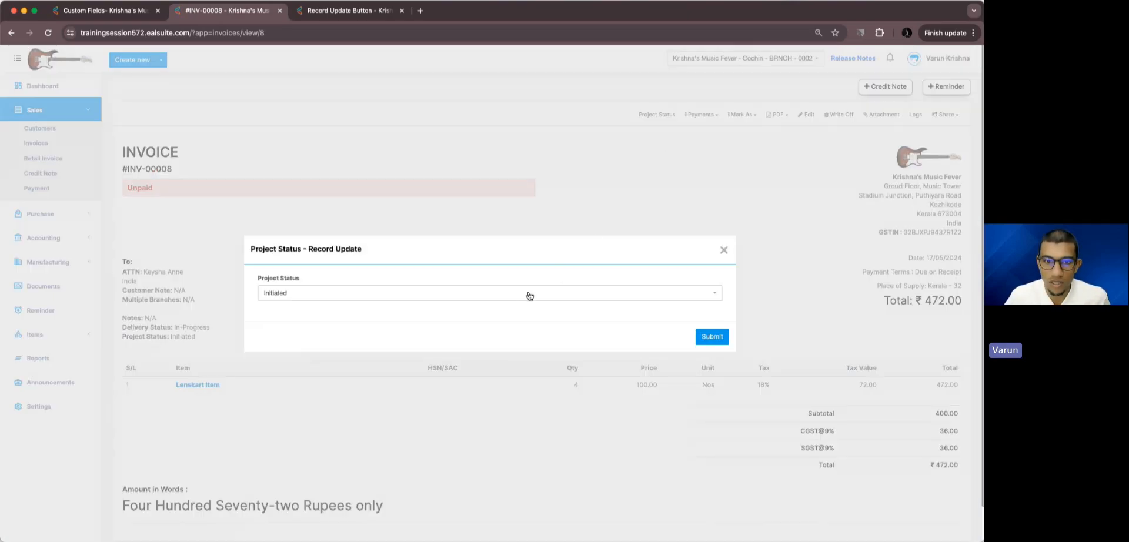
click(526, 294)
click(506, 366)
click(711, 336)
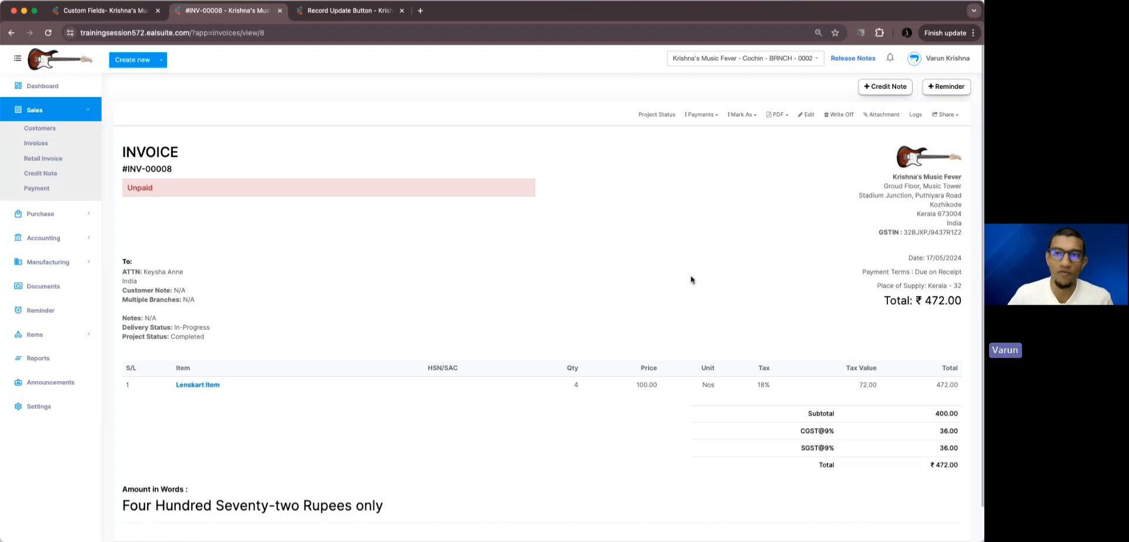
Check which modules the Cochin branch's Record Update Button settings offer, and compare them with the Sales menu.
click(87, 407)
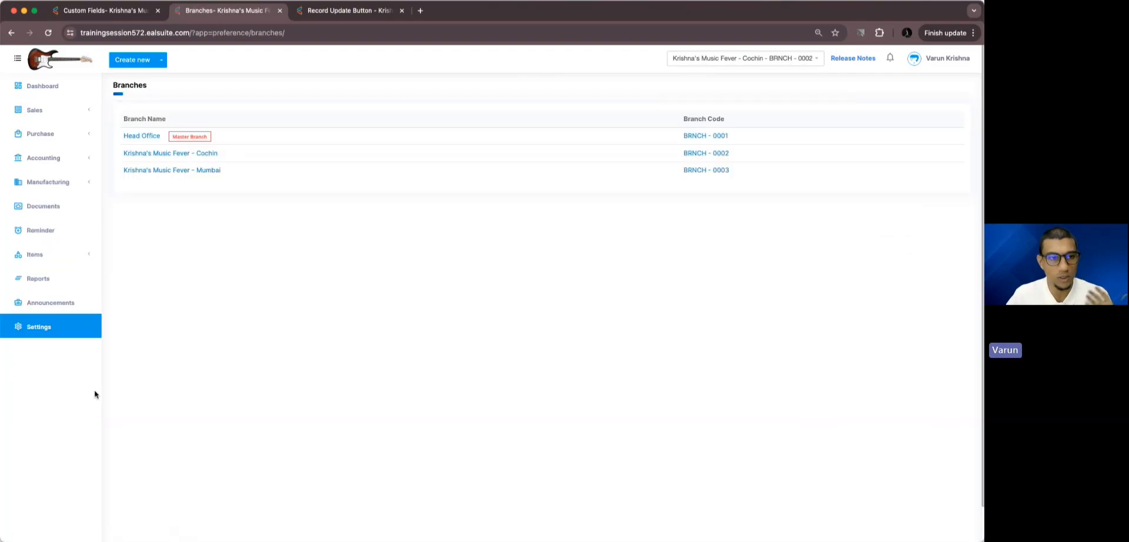
click(169, 154)
scroll(416, 189, down, 3)
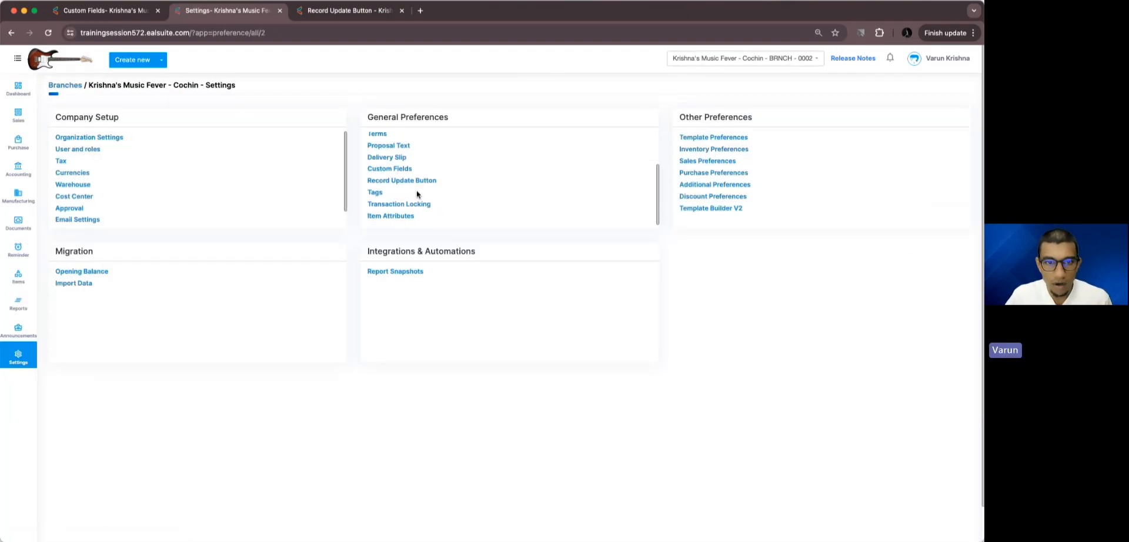
click(417, 180)
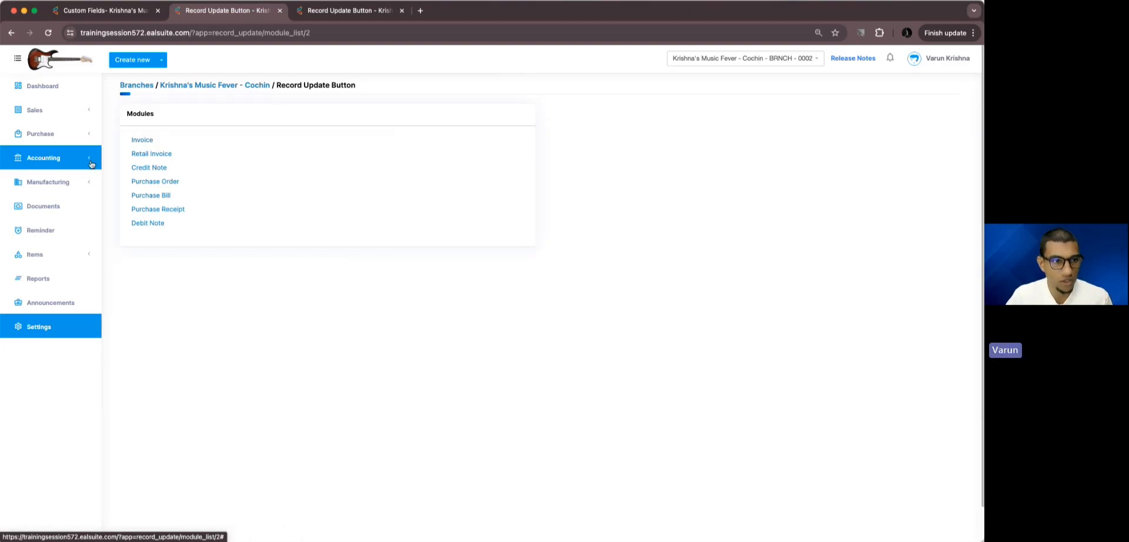
click(64, 111)
click(64, 113)
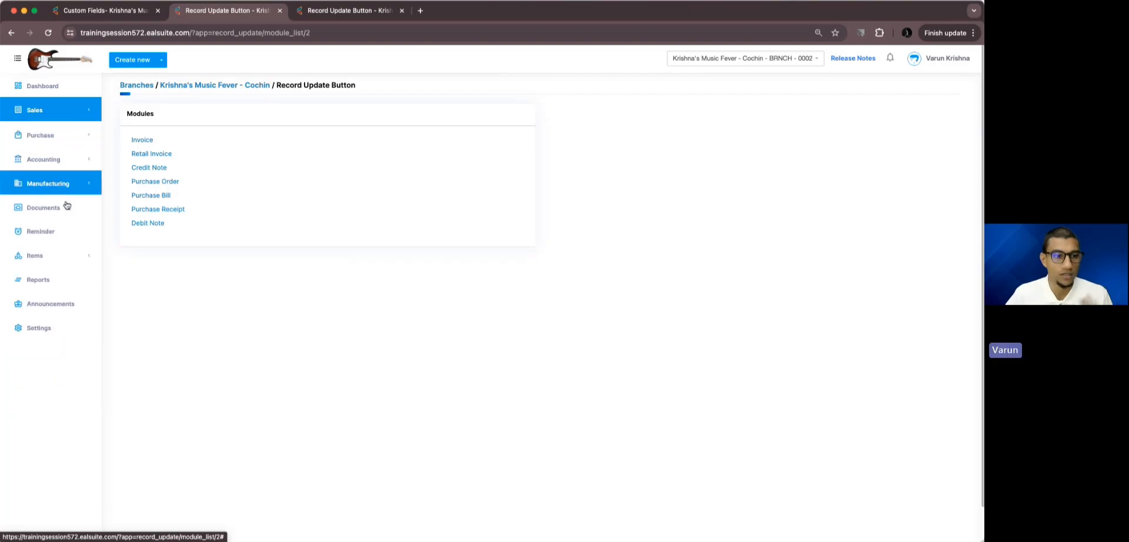
Enable Quotes, Sales Order, Delivery Note, Pro Forma Invoice and Packing Slip in the Cochin branch's Sales Preferences and save.
click(57, 327)
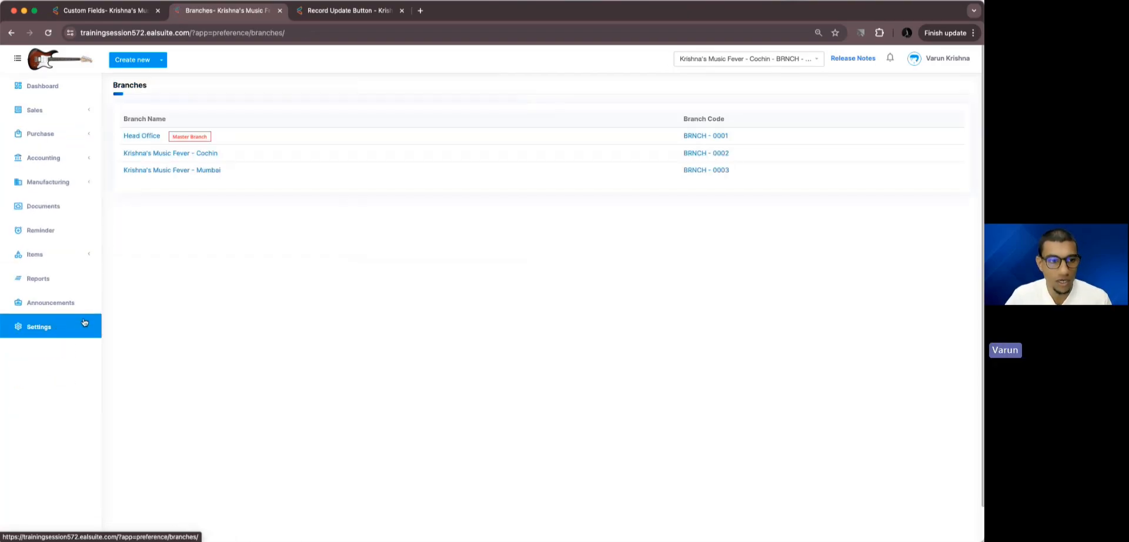
click(141, 154)
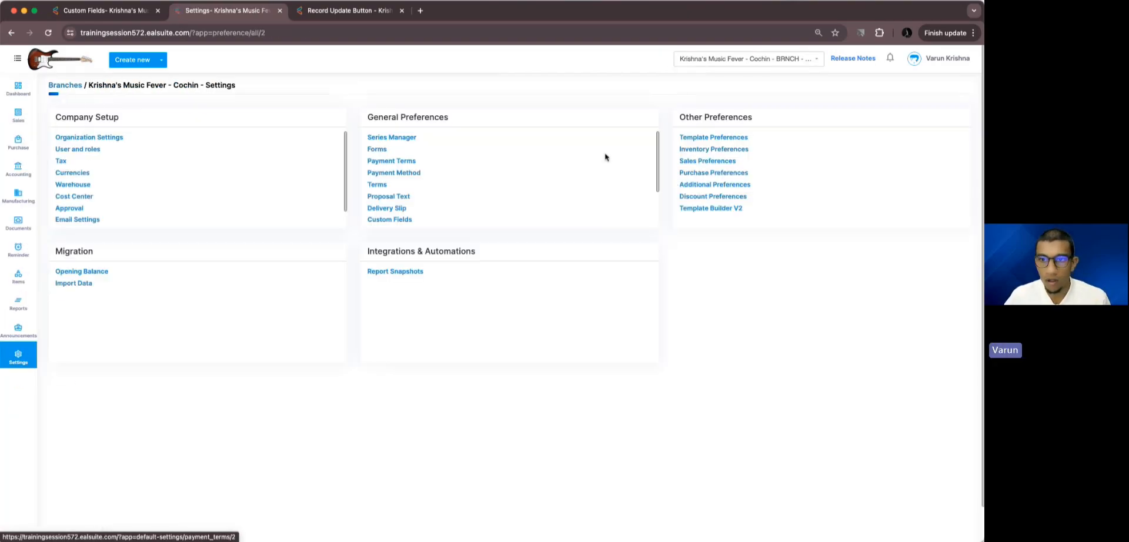
click(700, 167)
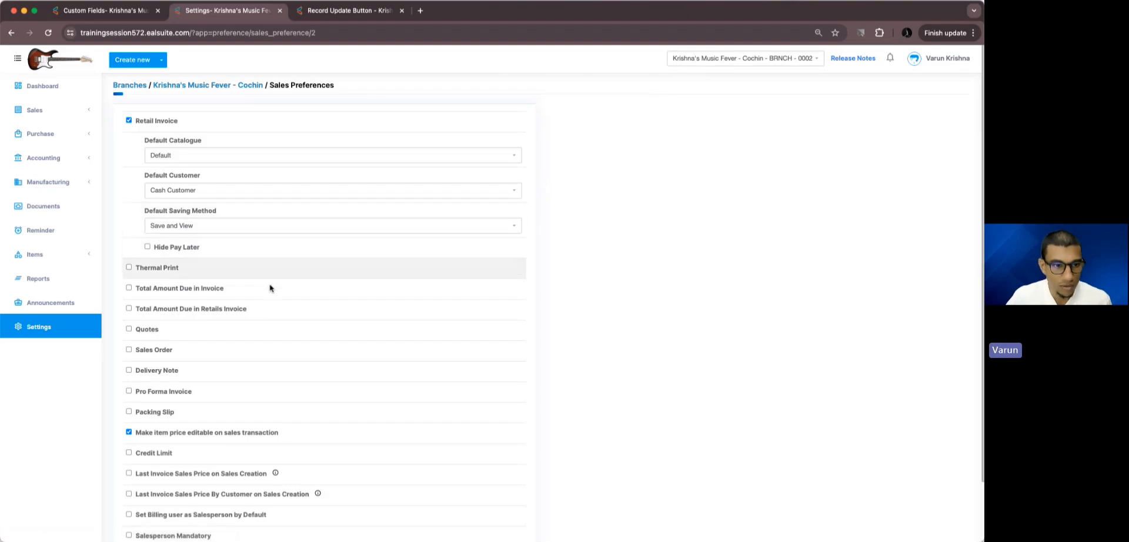
click(128, 328)
click(129, 349)
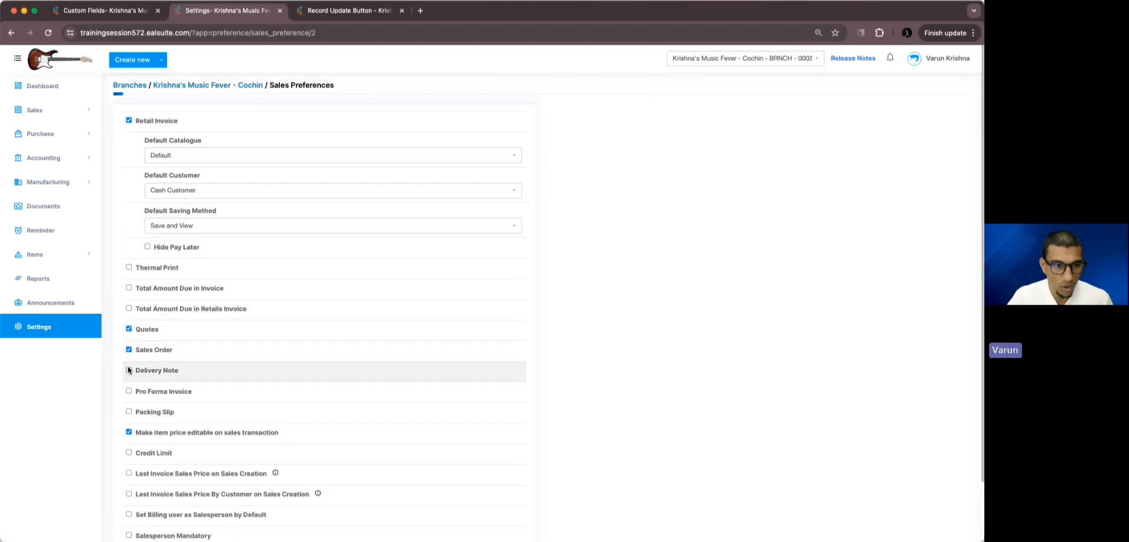
click(129, 370)
click(129, 390)
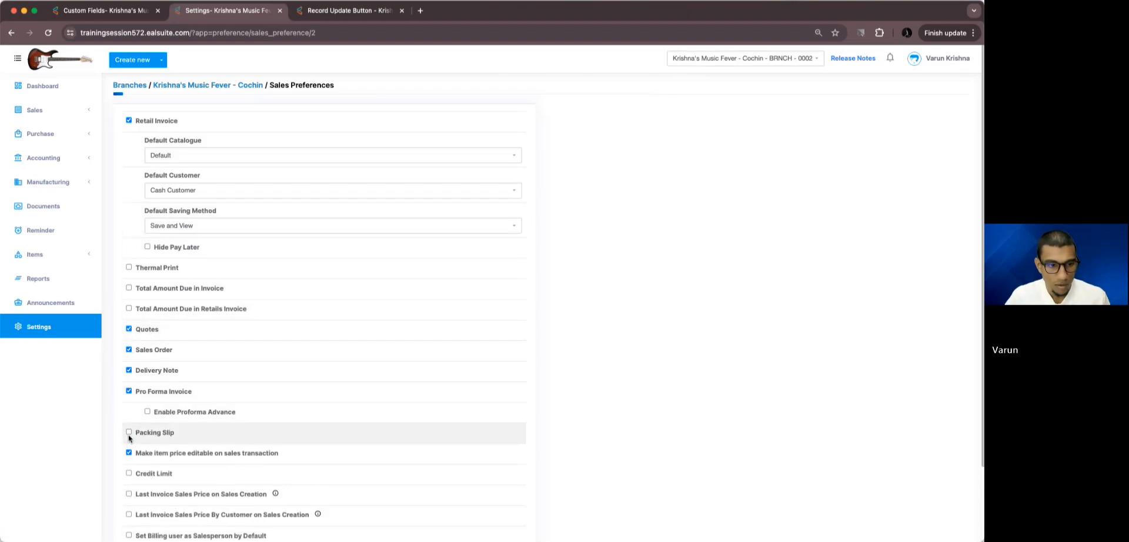
click(128, 435)
scroll(179, 270, down, 3)
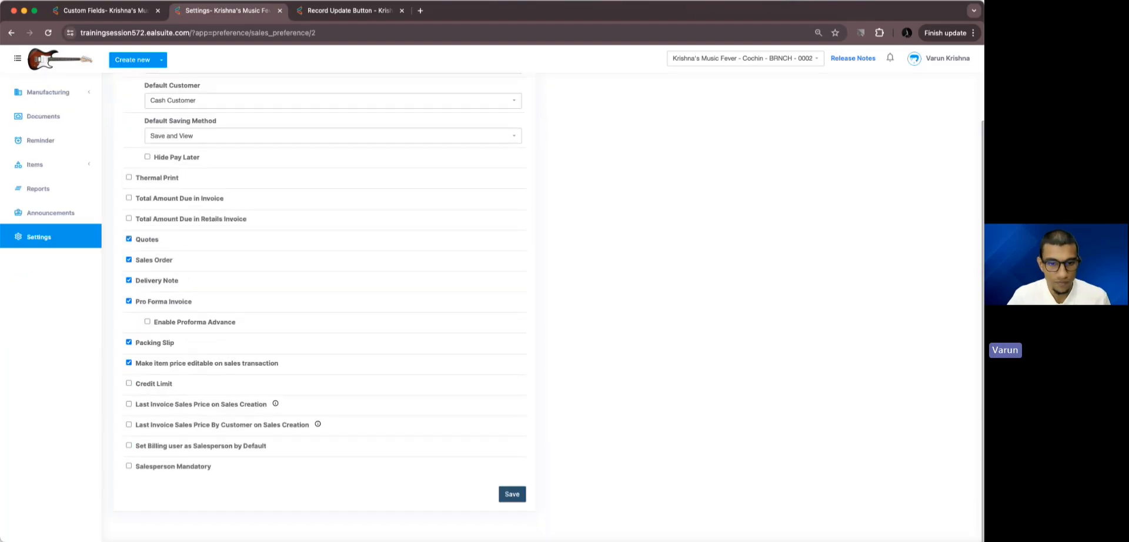
click(515, 496)
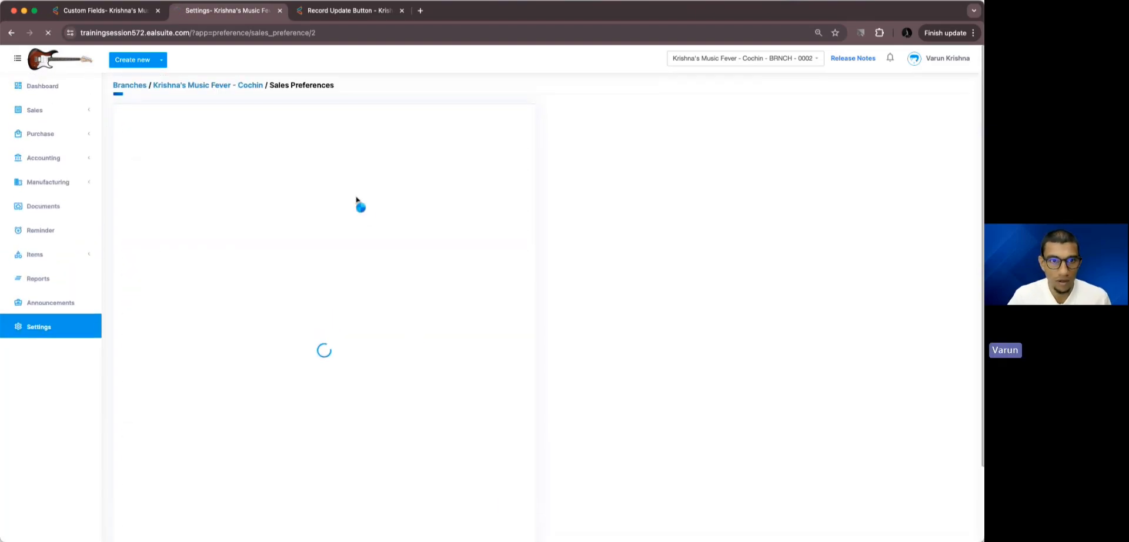
Enable GRN and Landing Cost in the Cochin branch's Purchase Preferences and save the changes.
click(65, 325)
click(131, 155)
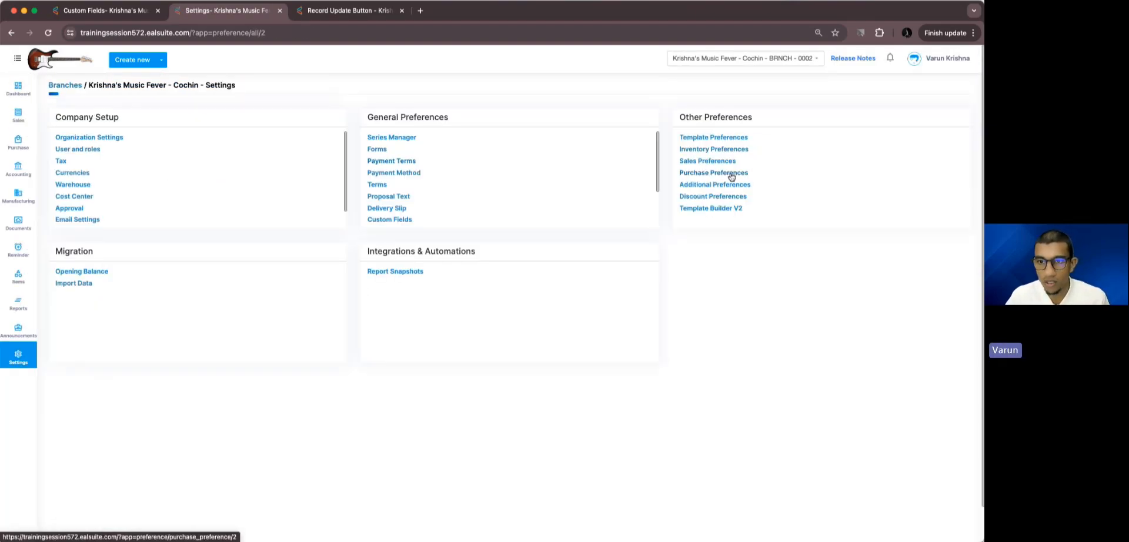
click(730, 173)
click(140, 161)
click(156, 183)
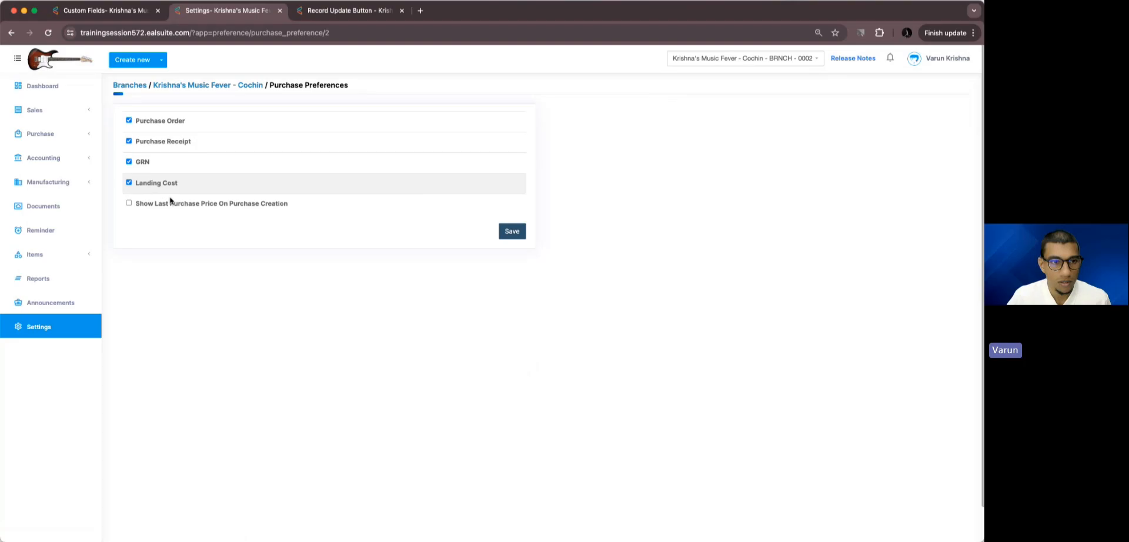
click(512, 231)
Check the Sales and Purchase modules and the Cochin branch's Record Update Button module list, then return to the dashboard.
click(76, 112)
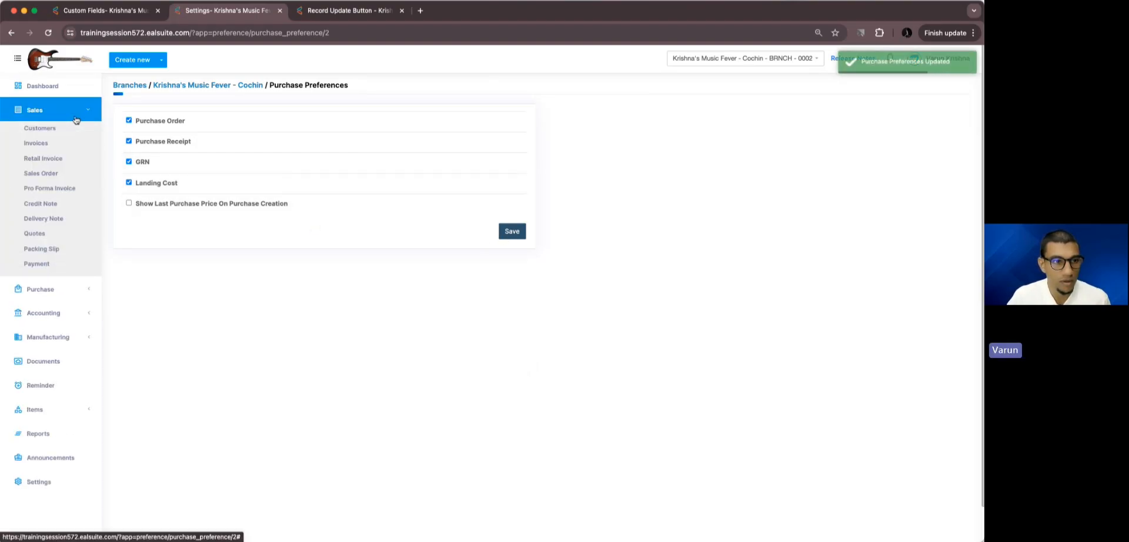
click(74, 111)
click(69, 134)
click(69, 135)
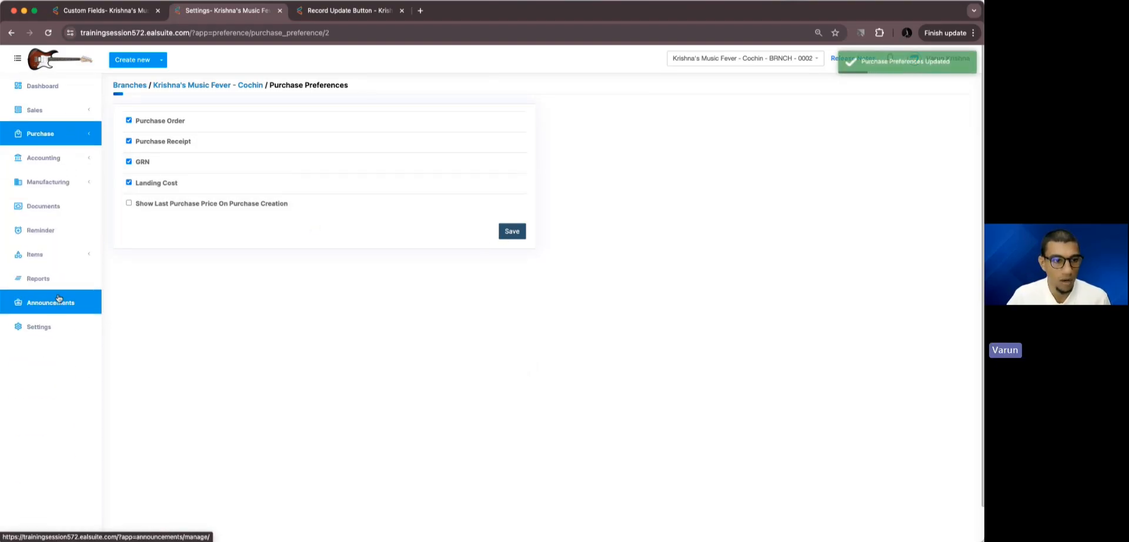
click(42, 326)
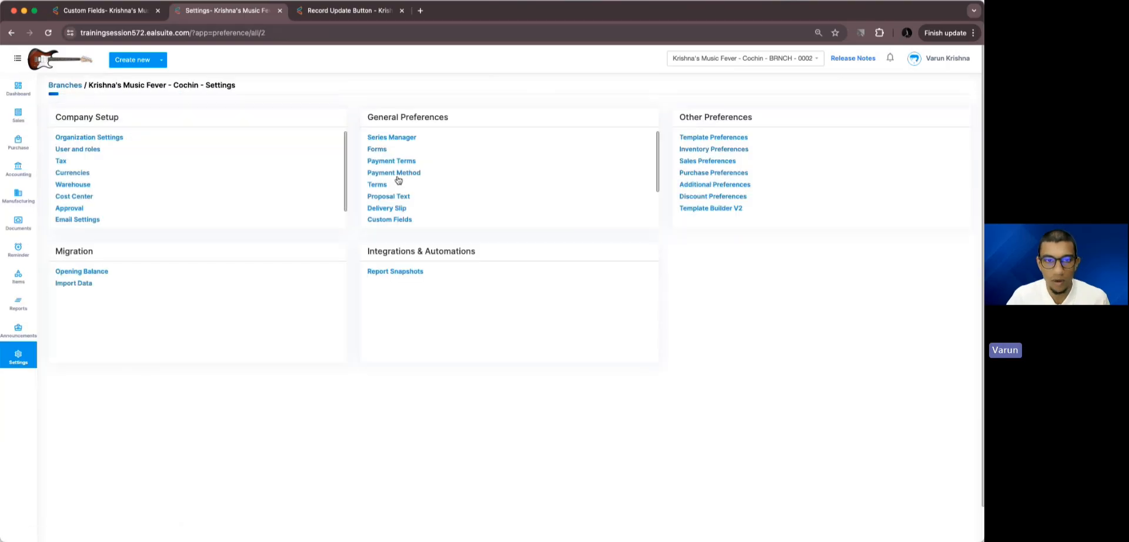
scroll(395, 177, down, 3)
click(400, 180)
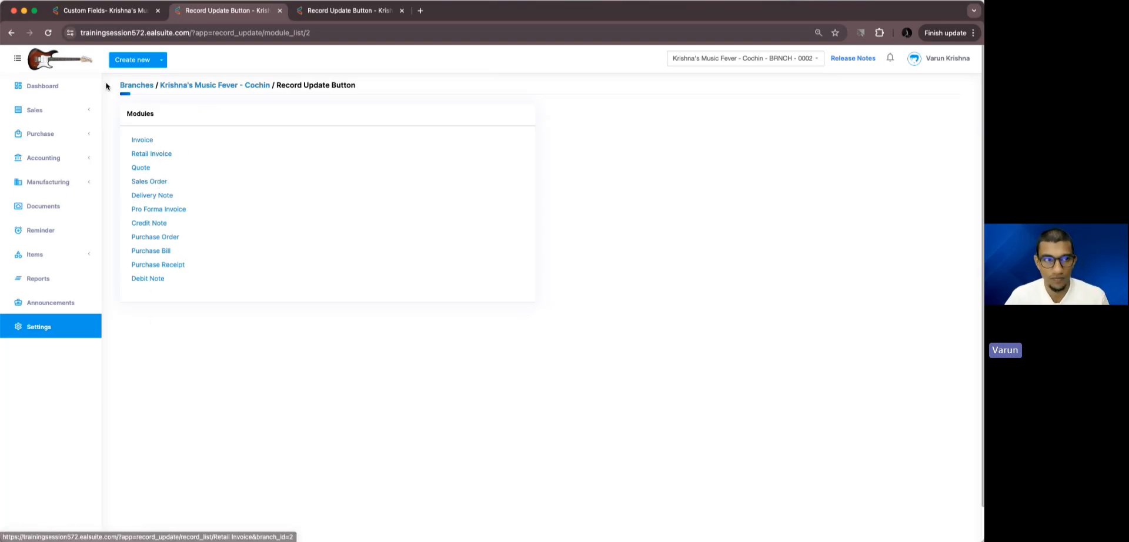
click(82, 86)
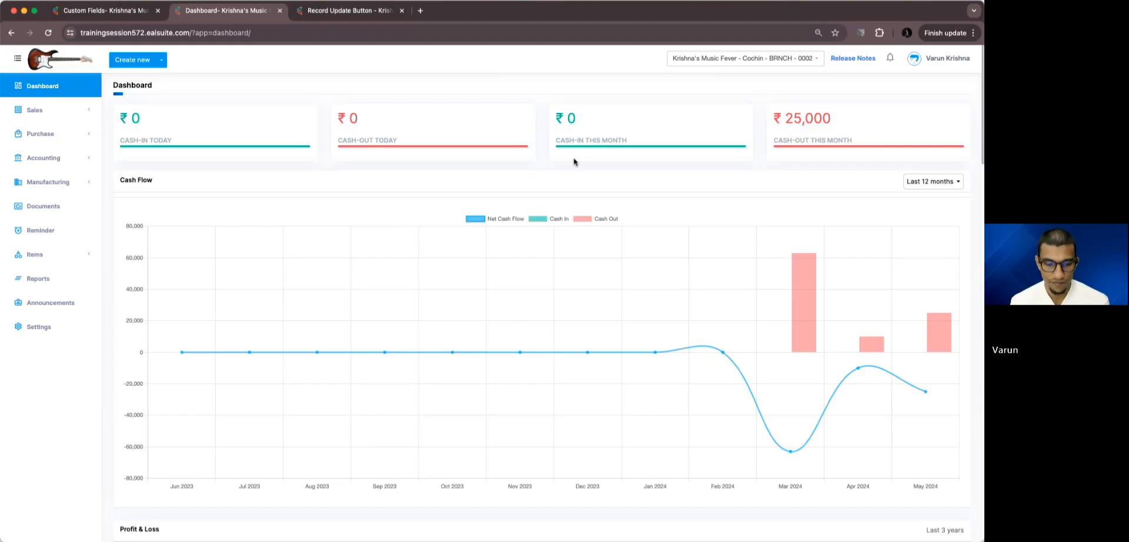
Close the browser window and advance the presentation to the Refreshed Bill Views slide.
click(12, 13)
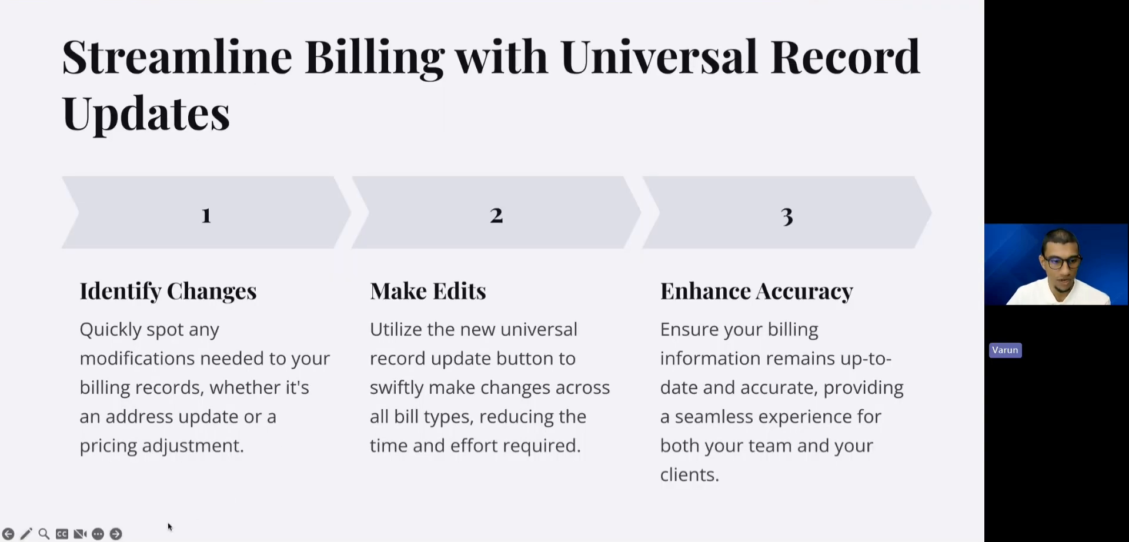
click(115, 534)
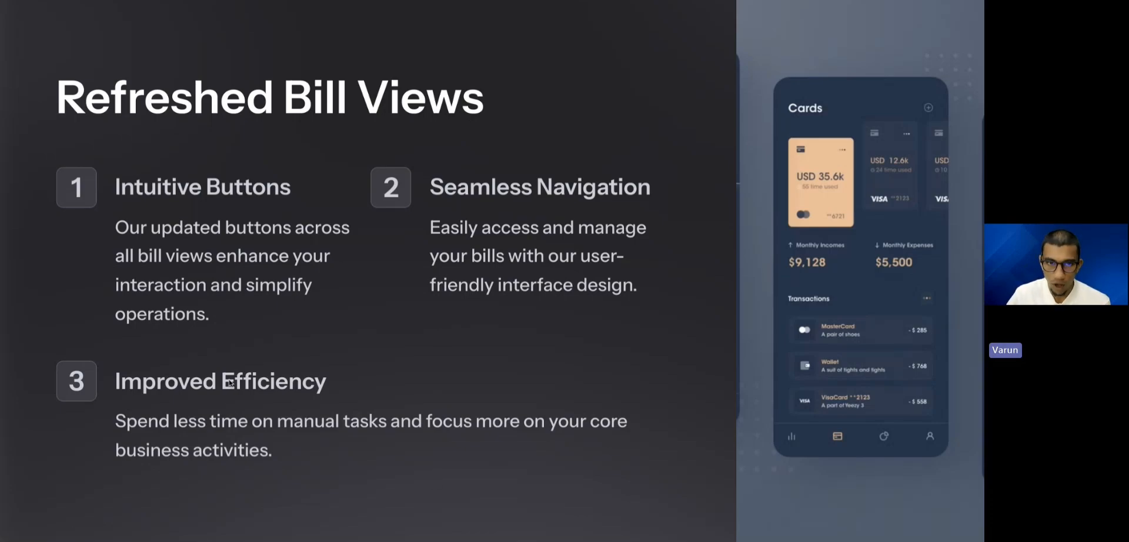
Switch to the maximised EalSuite browser window, change the branch to Head Office and open its invoice list.
key(super+Tab)
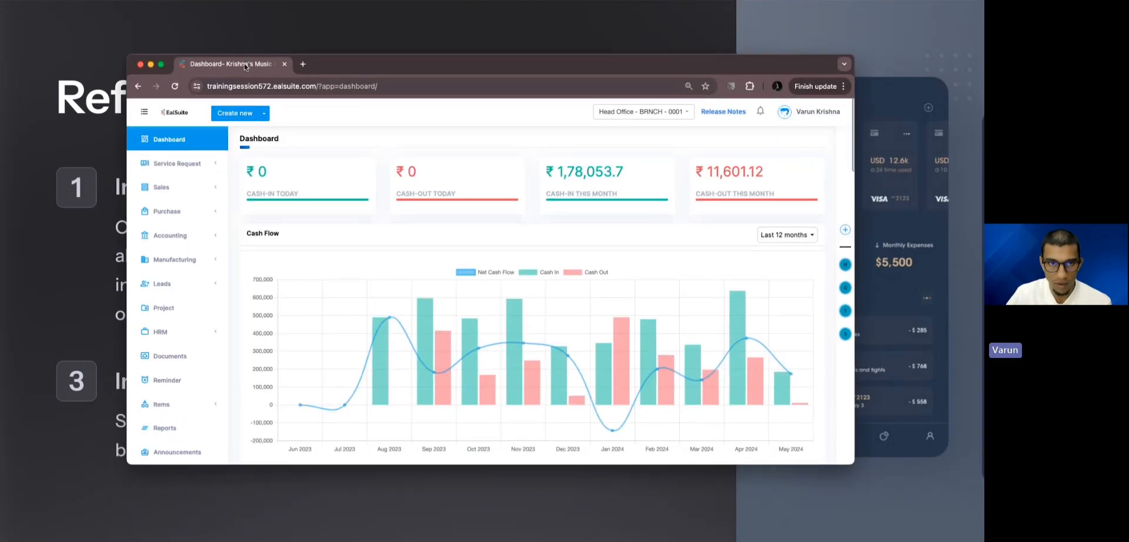
double_click(431, 63)
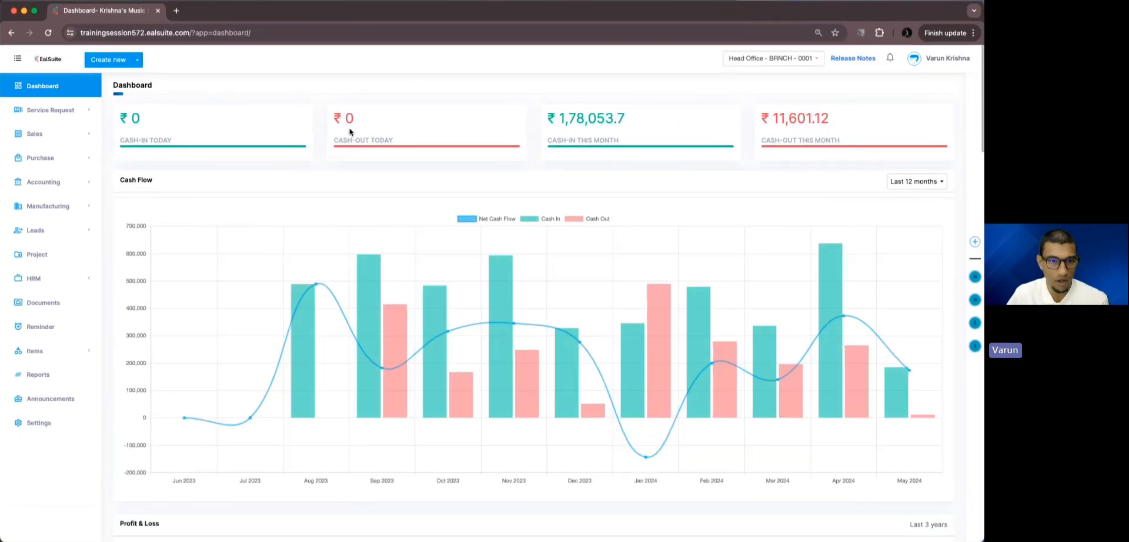
click(65, 134)
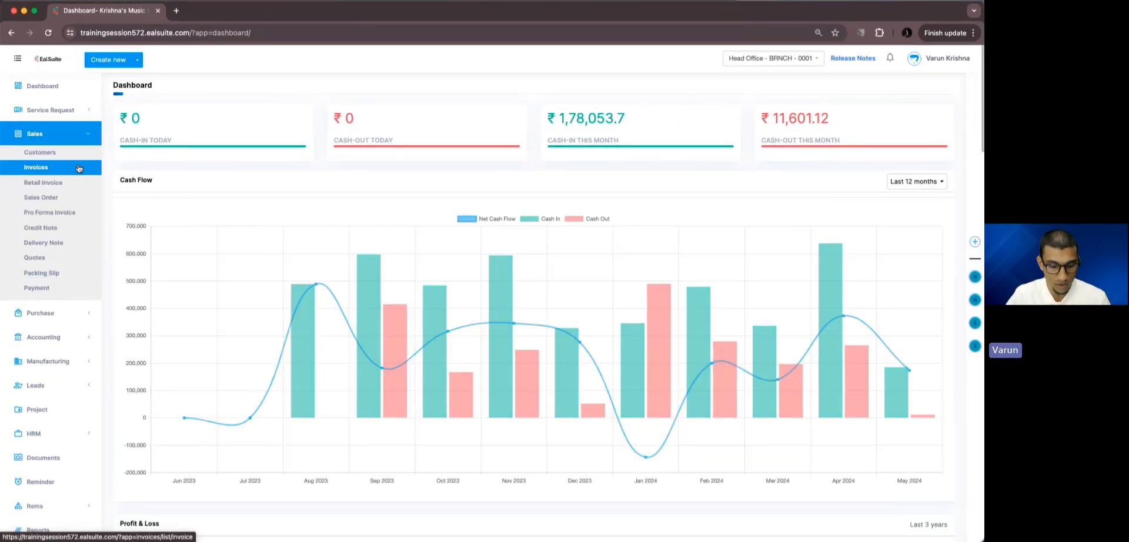
click(78, 169)
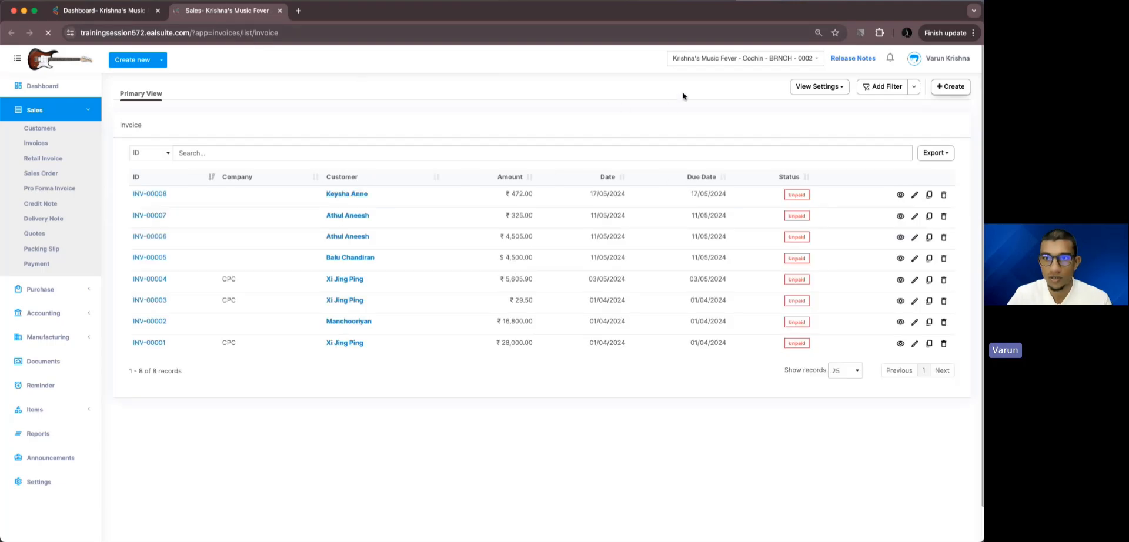
click(726, 59)
click(720, 90)
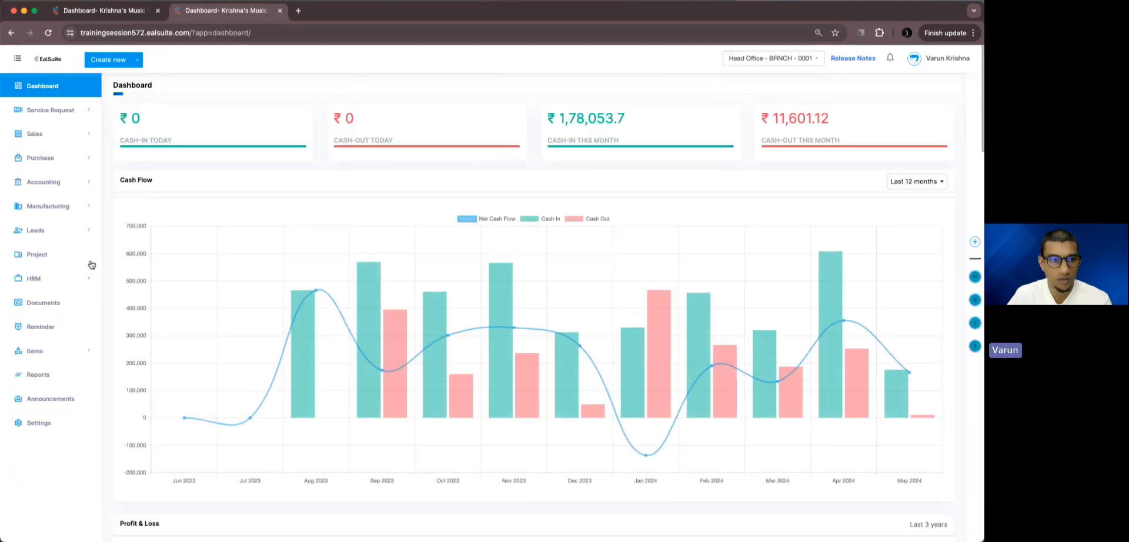
click(46, 140)
click(47, 168)
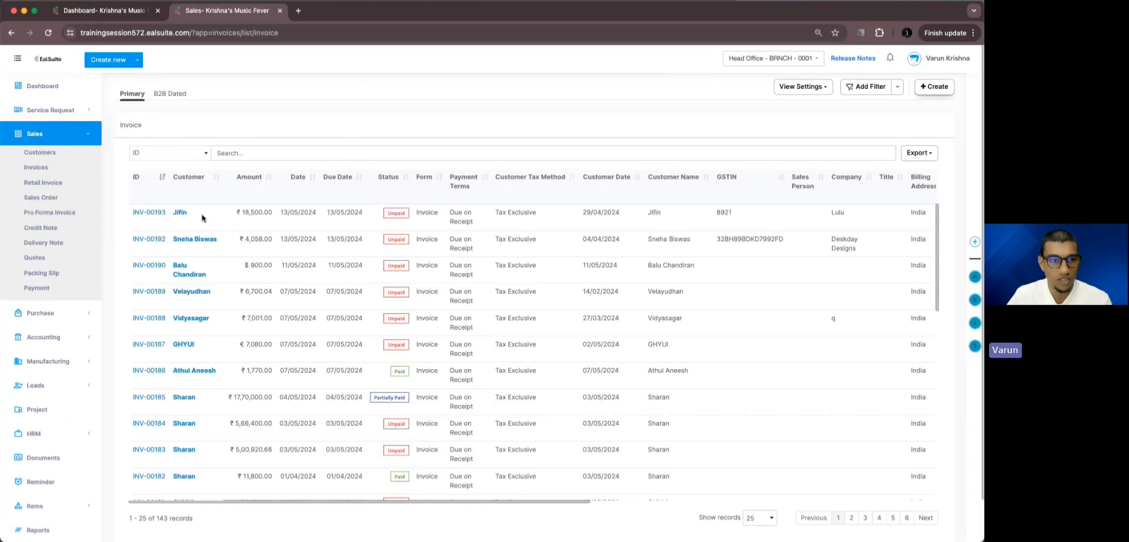
Open invoice INV-00193 and look over its bill view actions and its edit form.
click(156, 215)
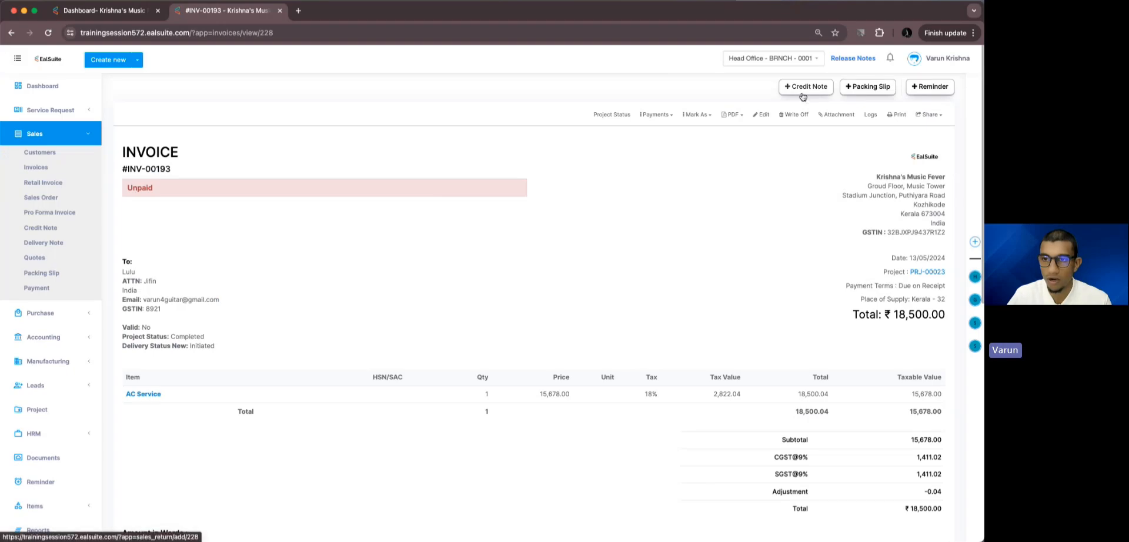
scroll(834, 298, down, 6)
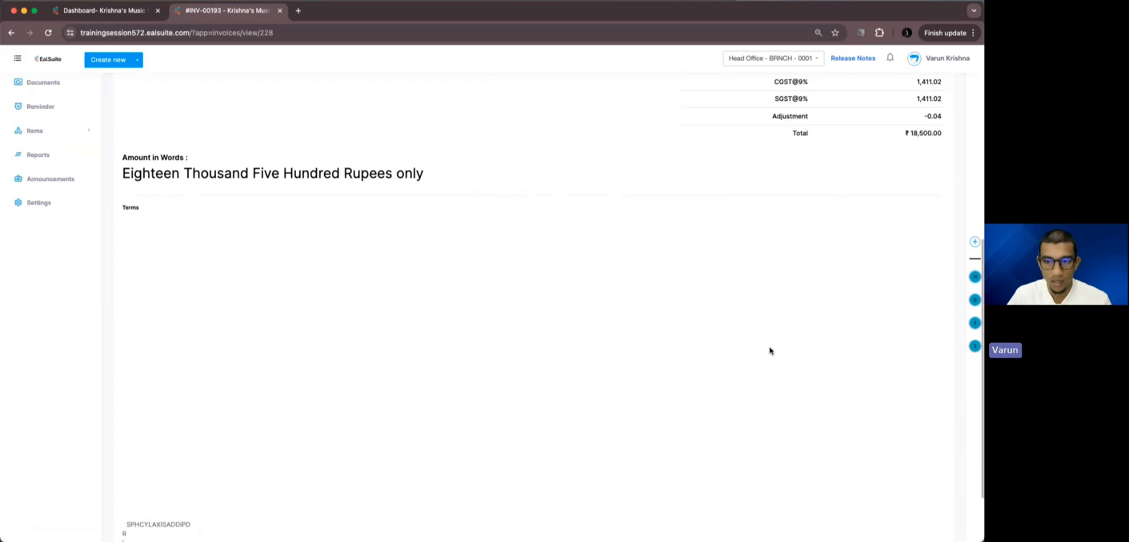
scroll(771, 350, up, 4)
scroll(774, 348, up, 3)
click(766, 116)
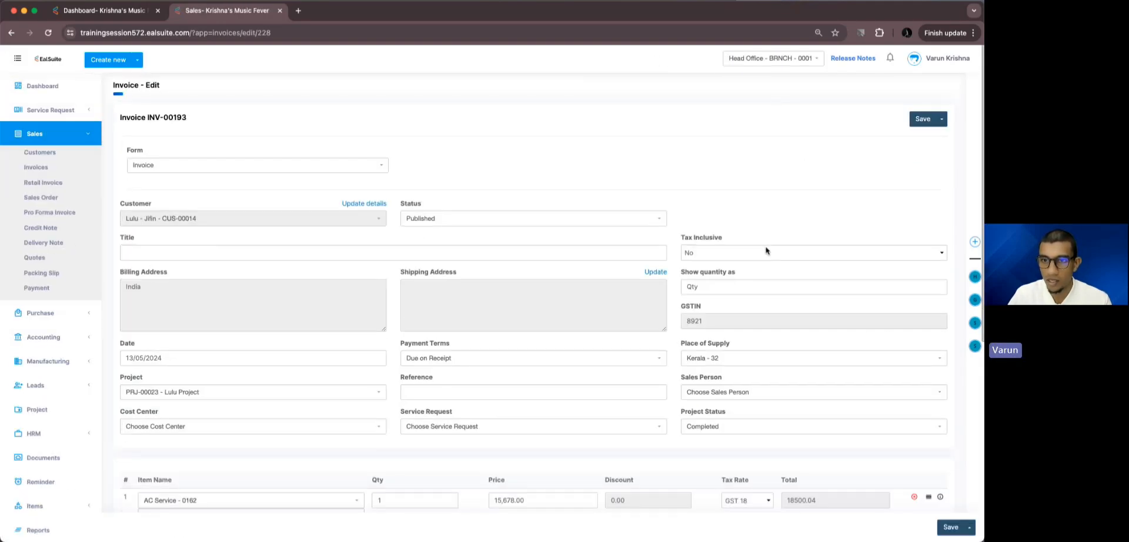
scroll(766, 250, down, 5)
scroll(766, 250, up, 5)
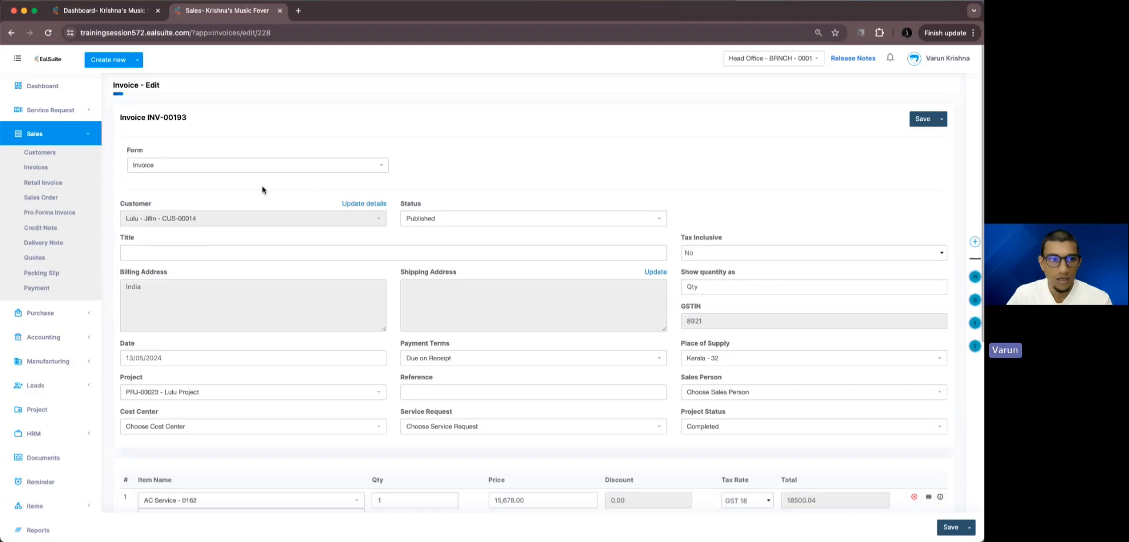
Leave the invoice's edit form without saving and view retail invoice RINV-00016.
click(71, 182)
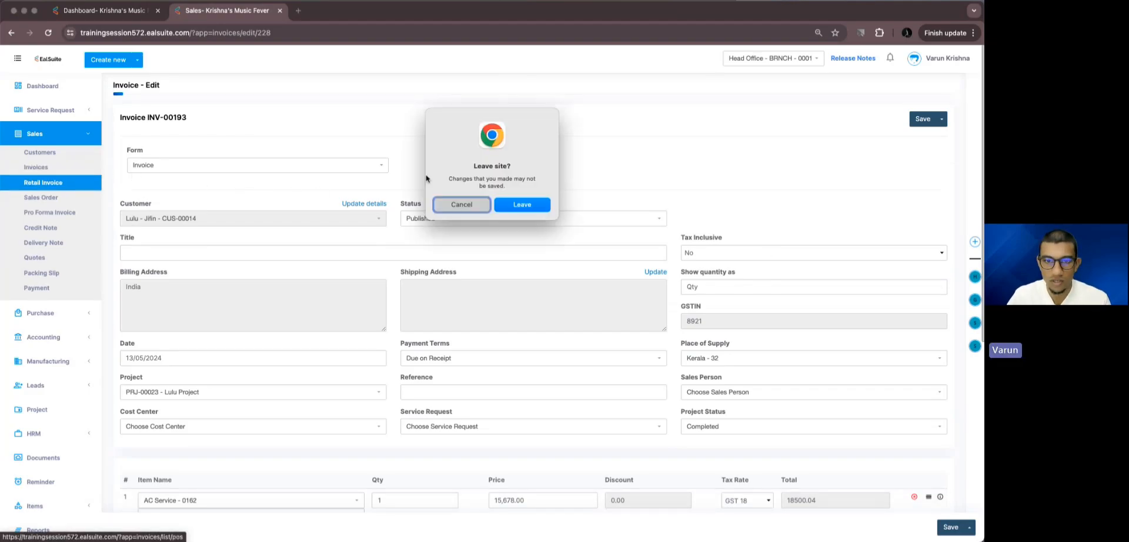
click(518, 206)
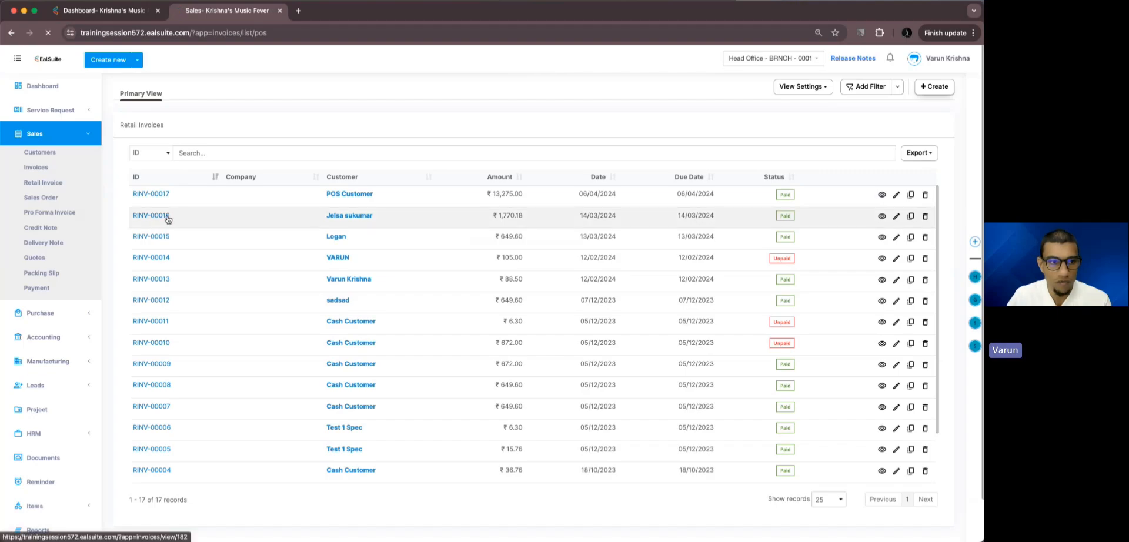
click(166, 217)
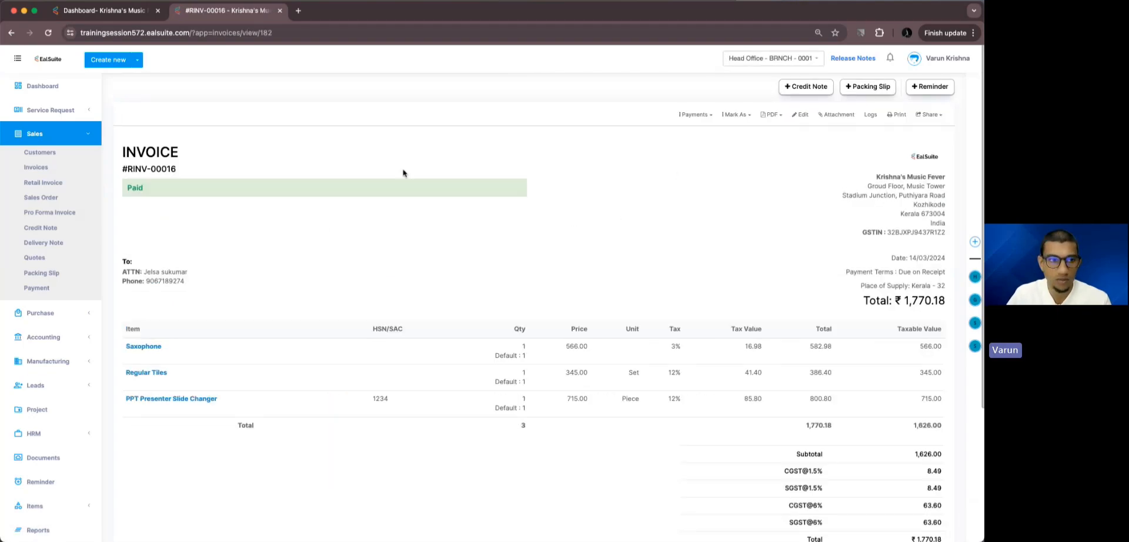
click(59, 133)
click(65, 158)
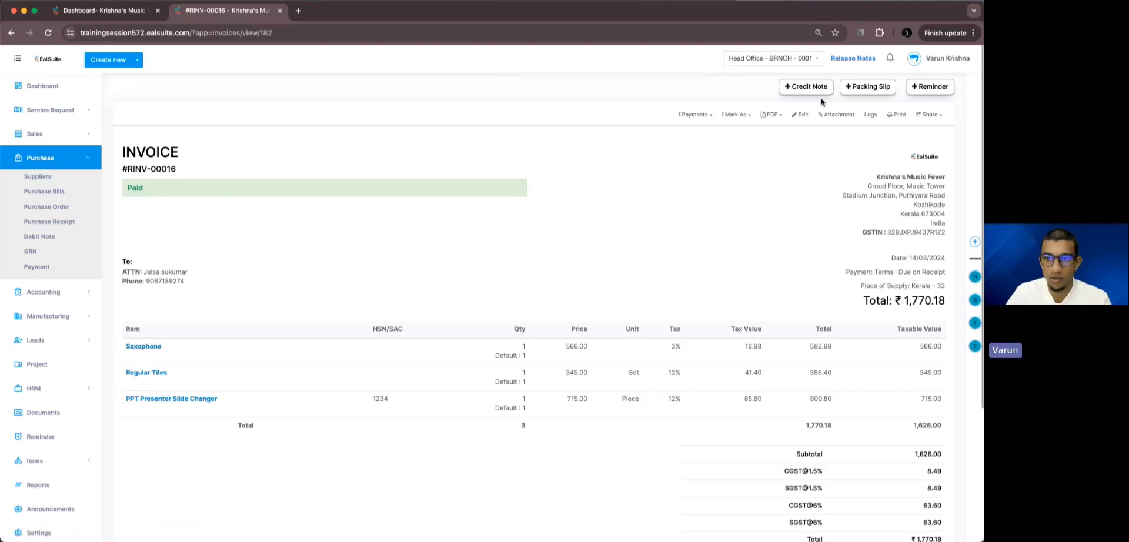
click(54, 159)
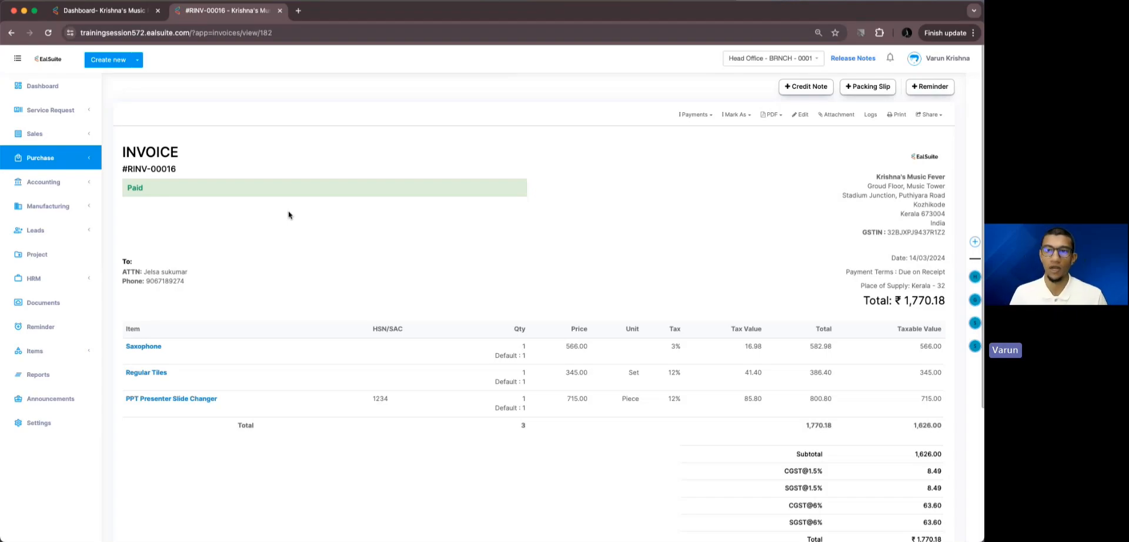
Look over retail invoice RINV-00016, then close the browser window and advance the presentation to the Streamlined Payment Assignments slide.
scroll(288, 215, down, 5)
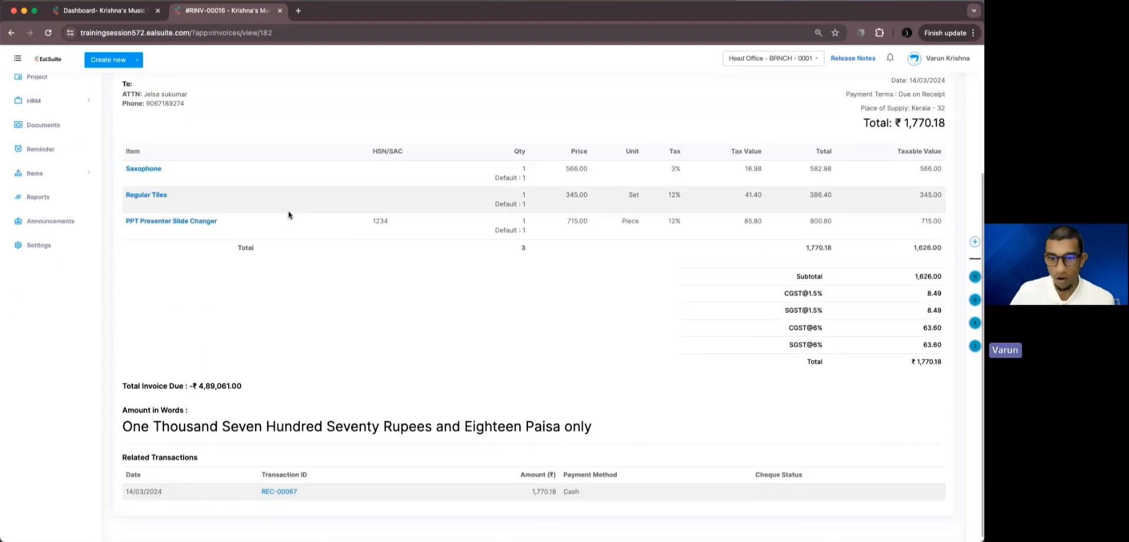
scroll(288, 215, up, 5)
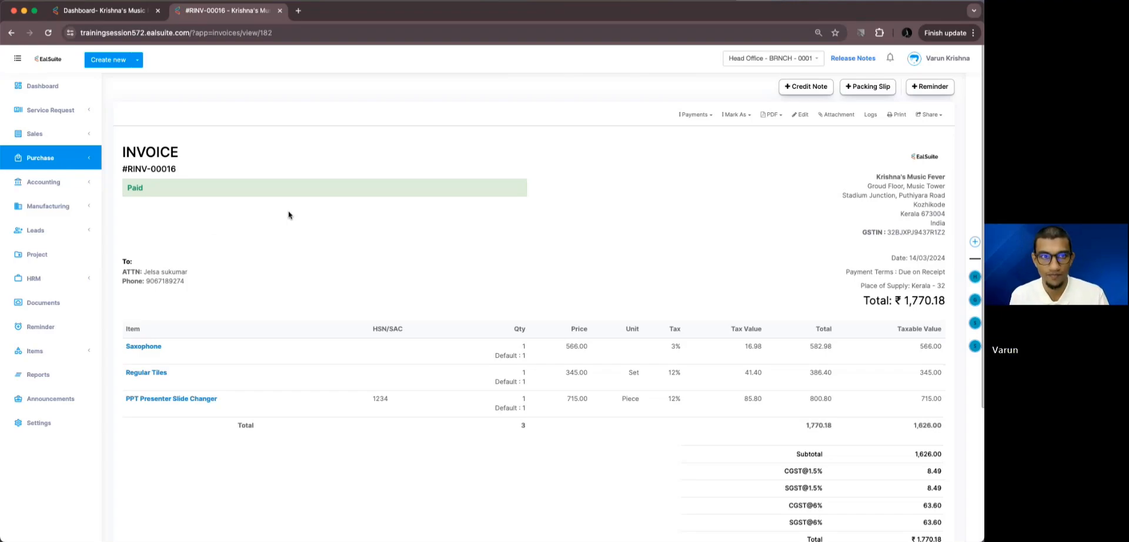
click(14, 10)
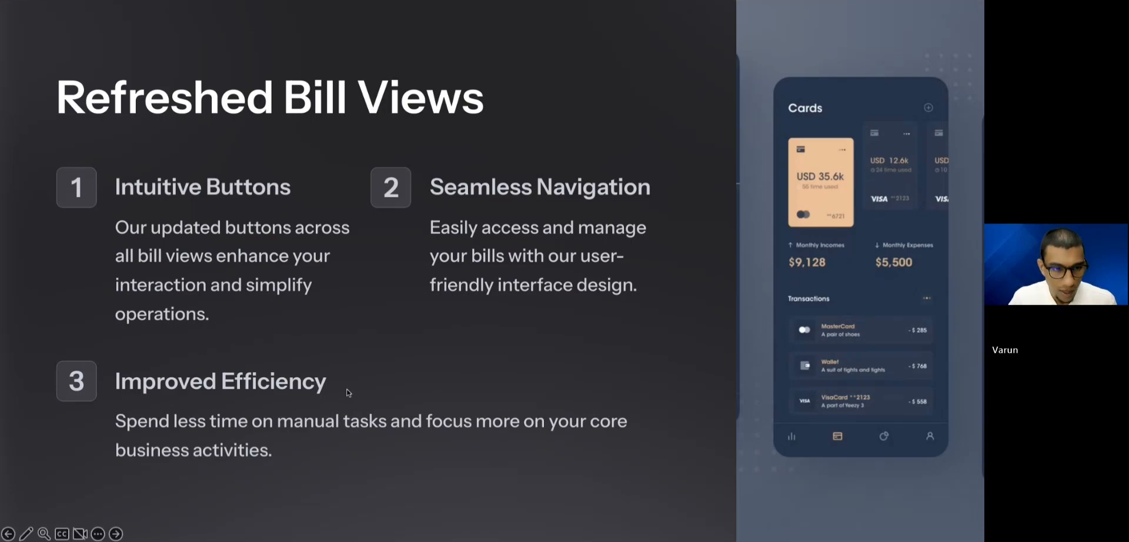
click(117, 533)
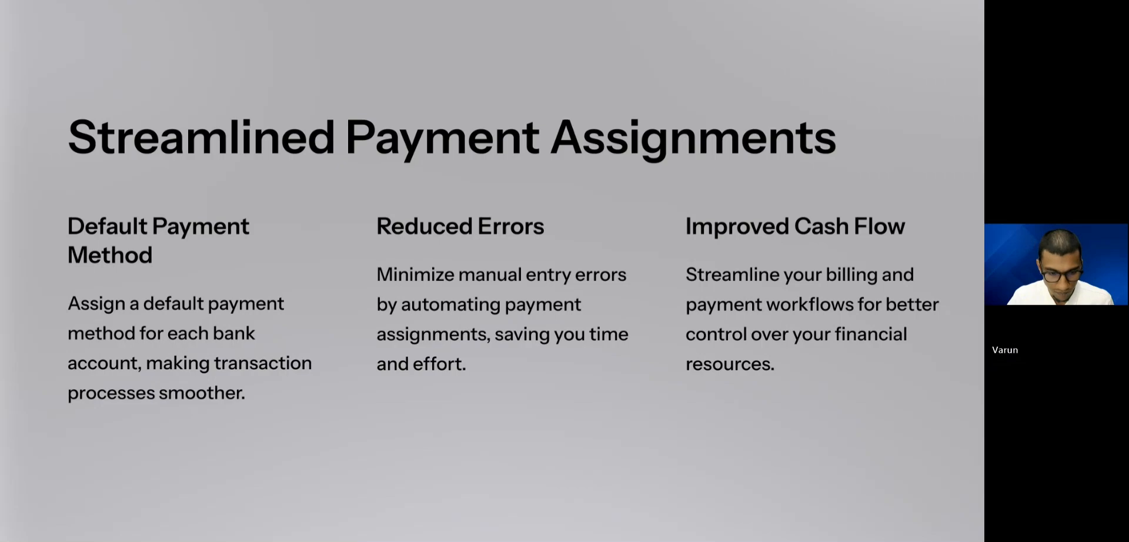
Switch to the EalSuite browser window, maximise it and open the Banking account list under Accounting.
drag(374, 541, 375, 120)
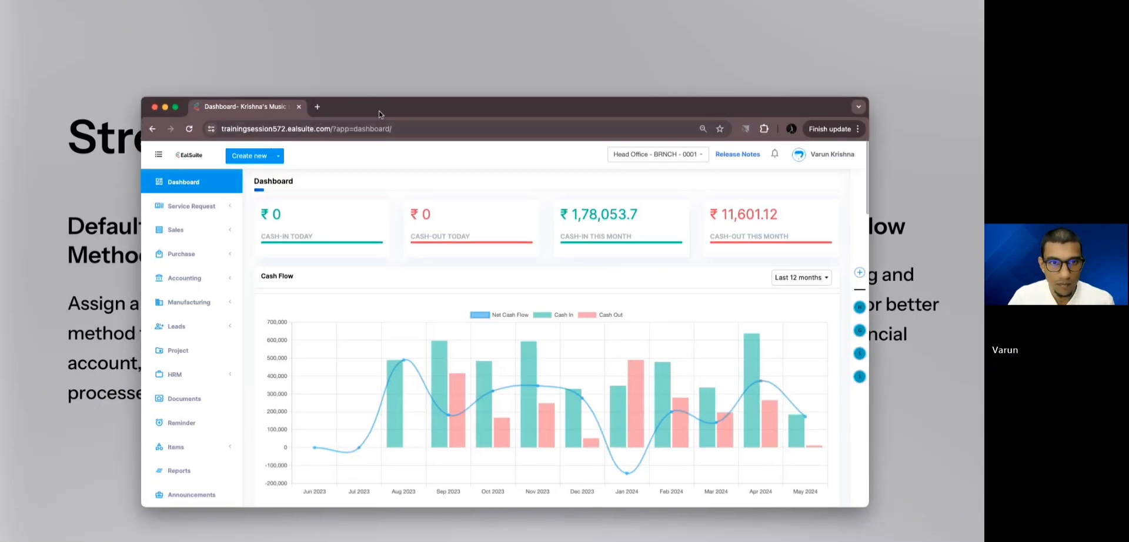
double_click(379, 111)
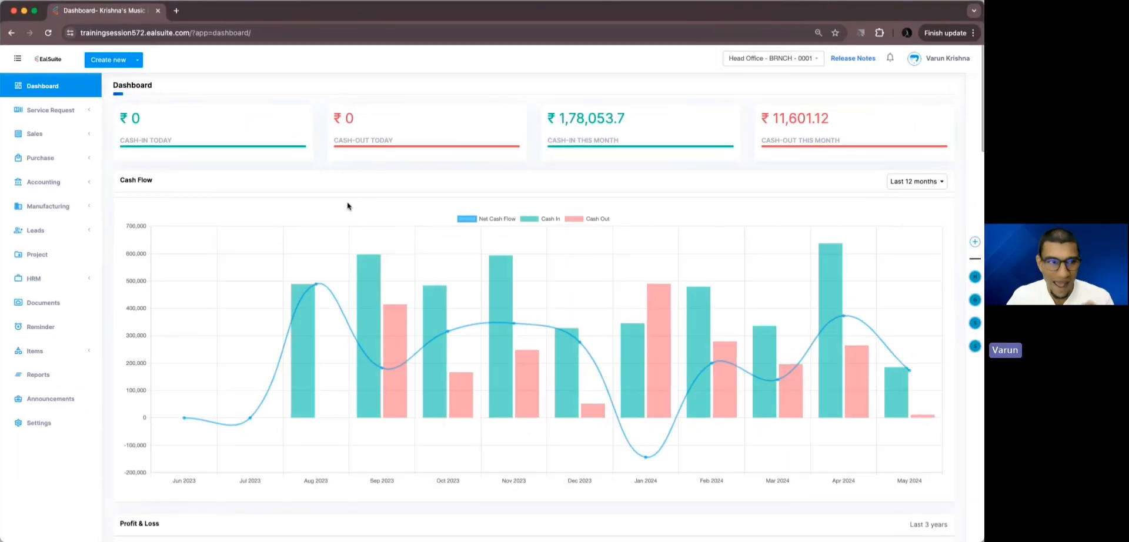
click(89, 183)
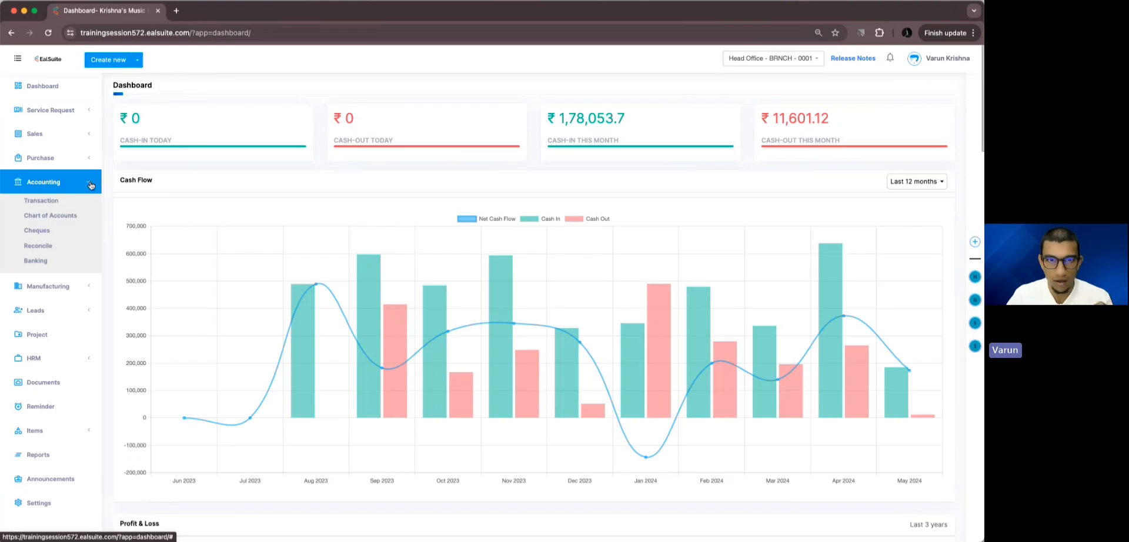
click(69, 262)
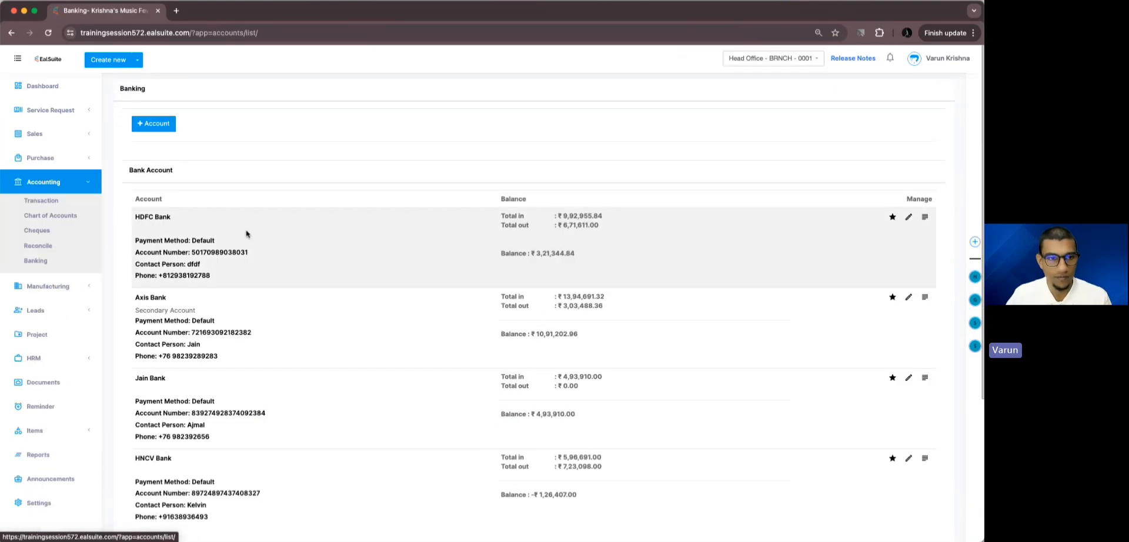
Open the edit forms of HDFC Bank, Axis Bank and Jain Bank in separate browser tabs.
scroll(263, 221, down, 1)
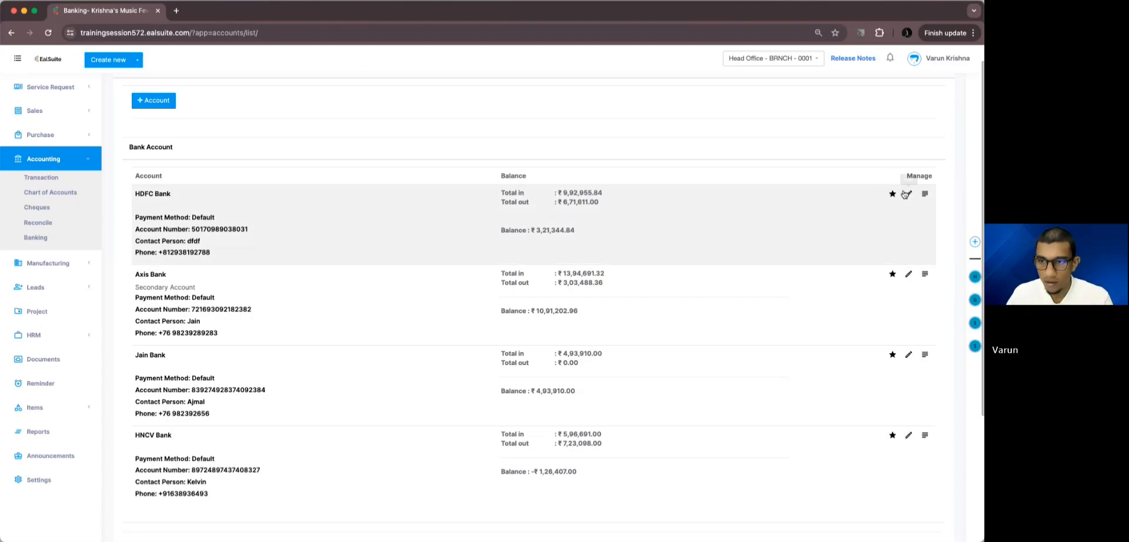
super+click(905, 193)
super+click(908, 274)
super+click(908, 354)
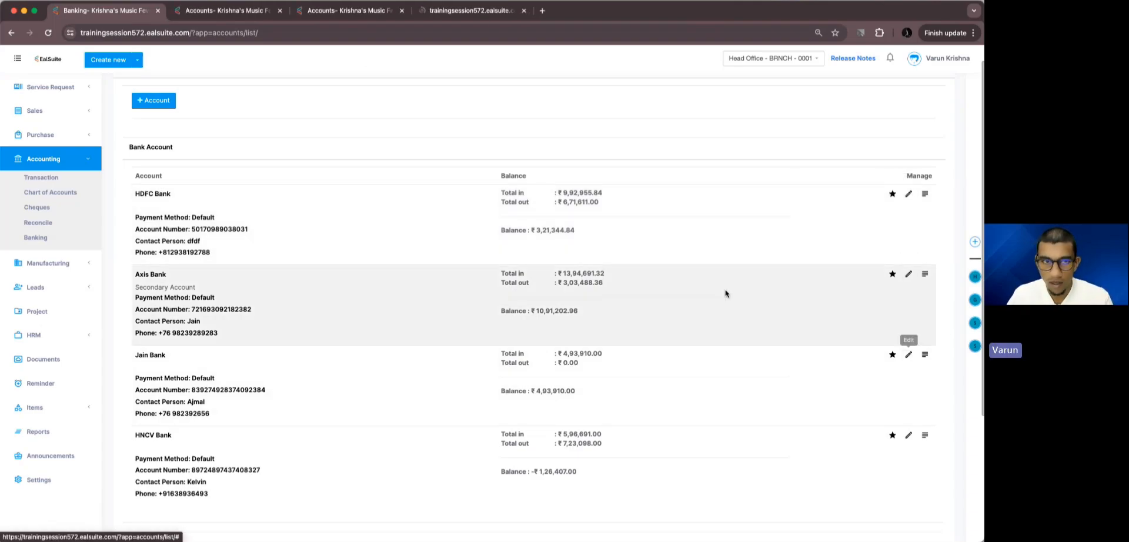
Set the default payment method of the HDFC Bank account to Cheque and save the account.
click(229, 10)
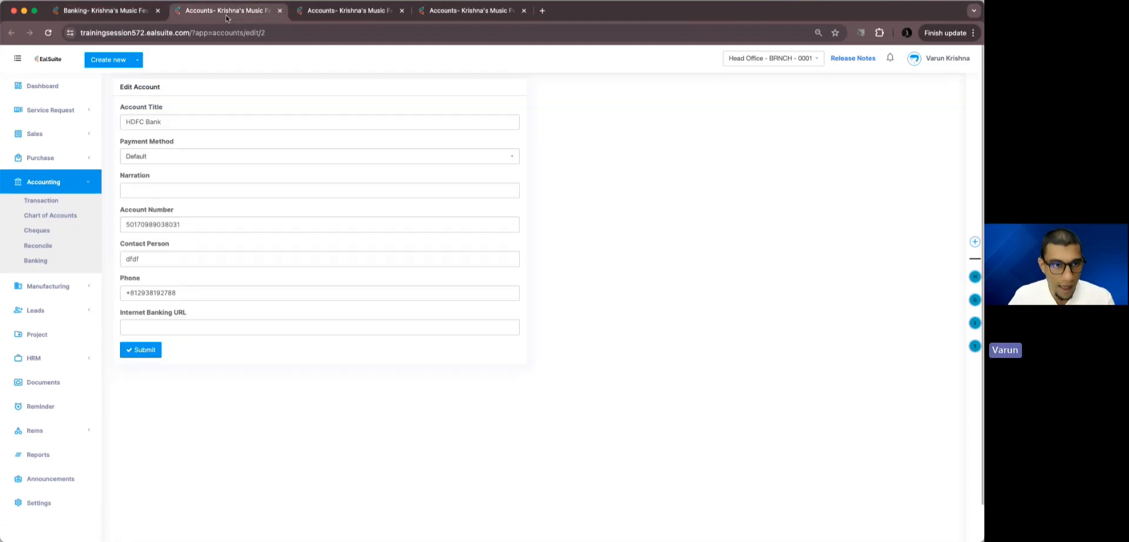
click(175, 161)
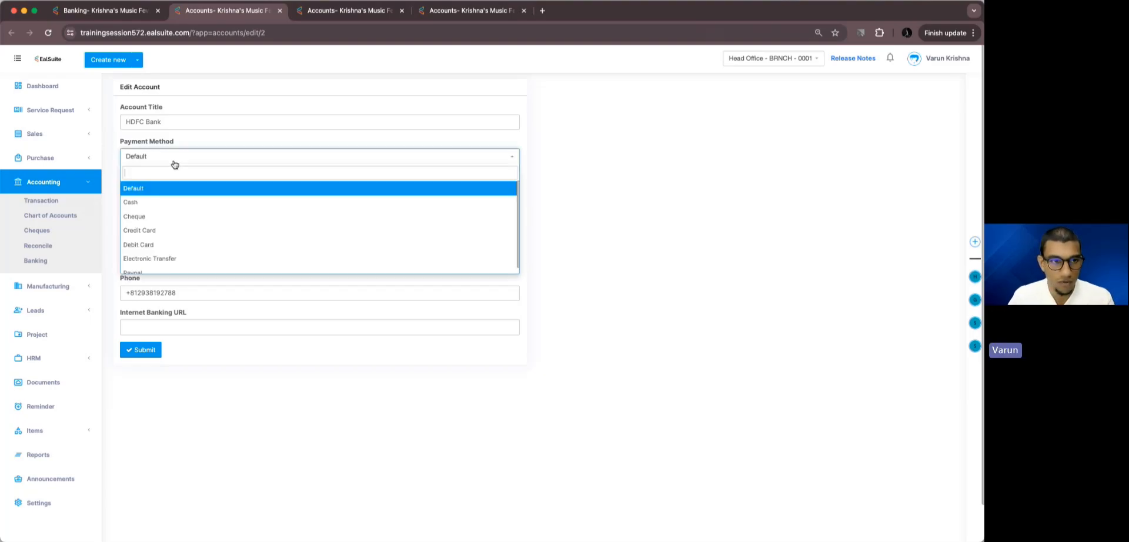
click(160, 216)
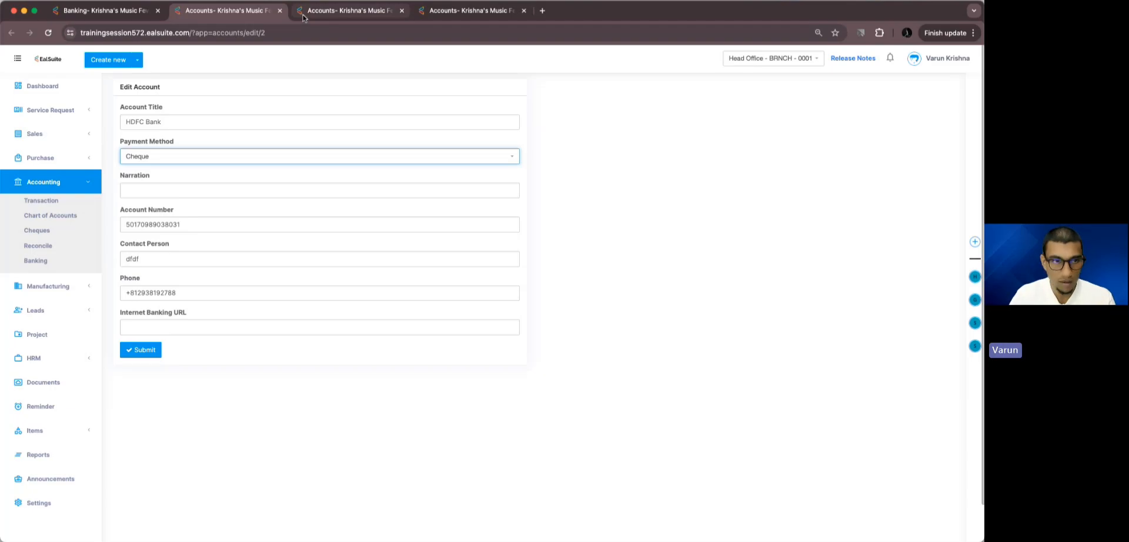
click(138, 350)
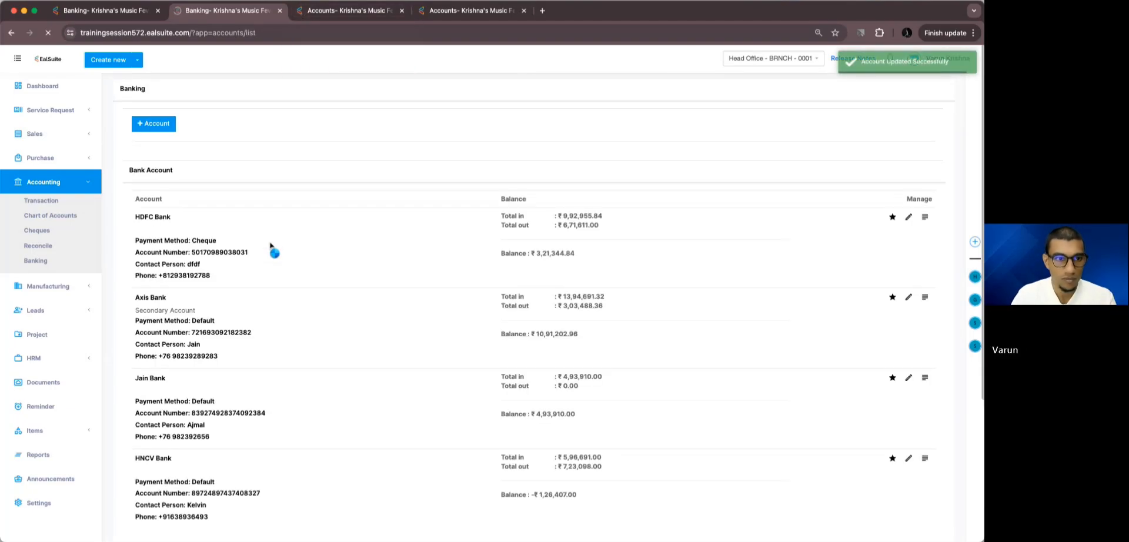
Set the default payment method of the Axis Bank account to Credit Card and save the account.
key(ctrl+Tab)
click(162, 158)
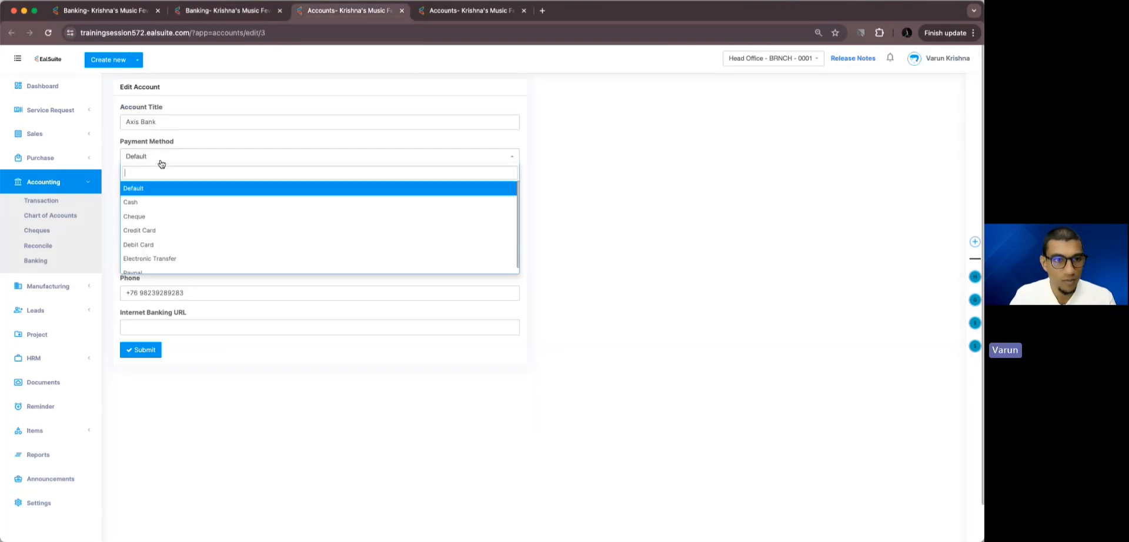
click(156, 230)
click(141, 350)
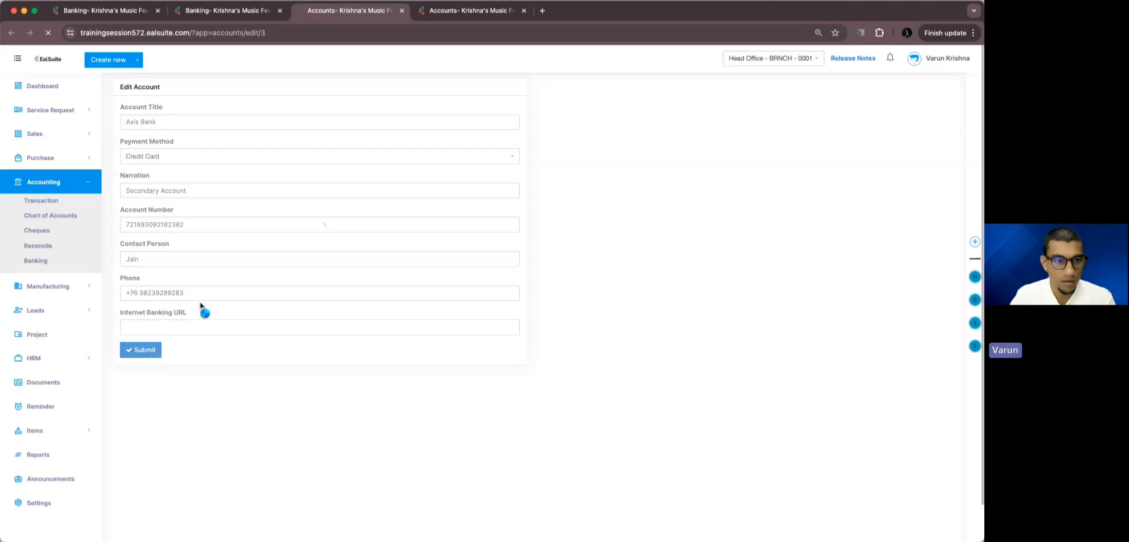
Set the default payment method of the Jain Bank account to Electronic Transfer and save the account.
key(ctrl+Tab)
click(132, 158)
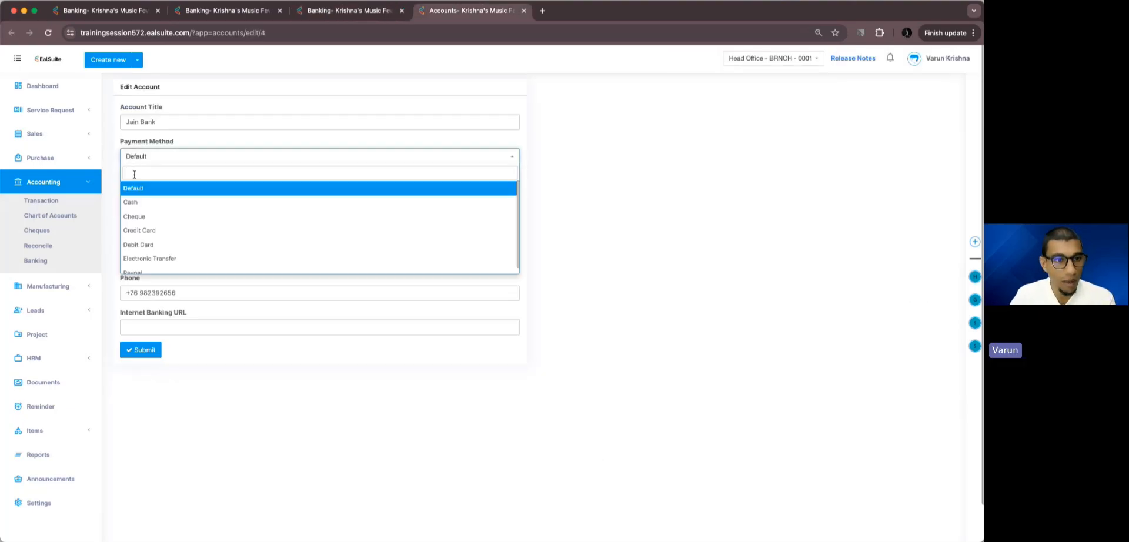
scroll(156, 241, down, 1)
click(156, 251)
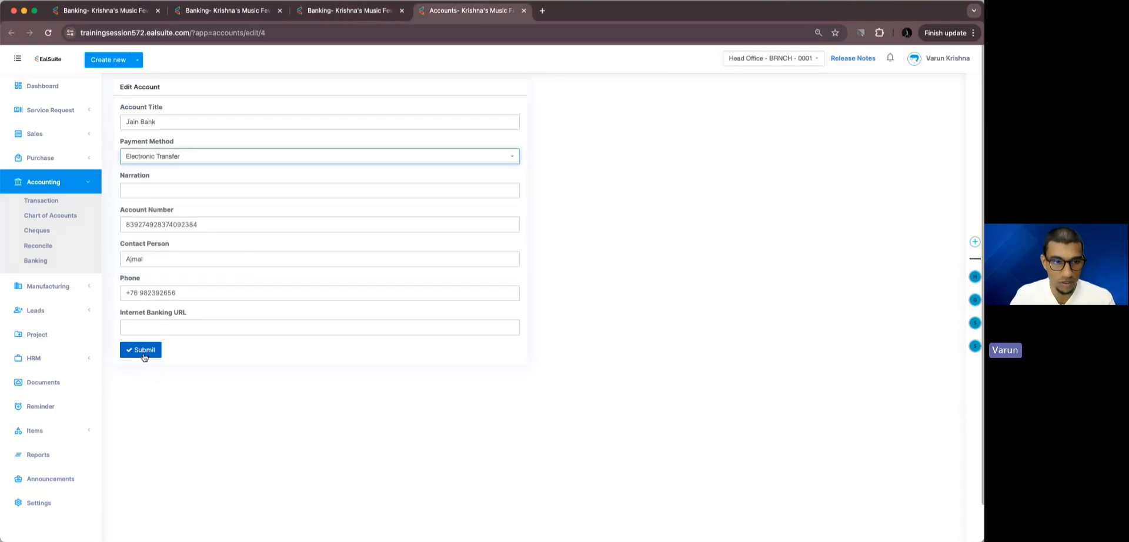
click(141, 350)
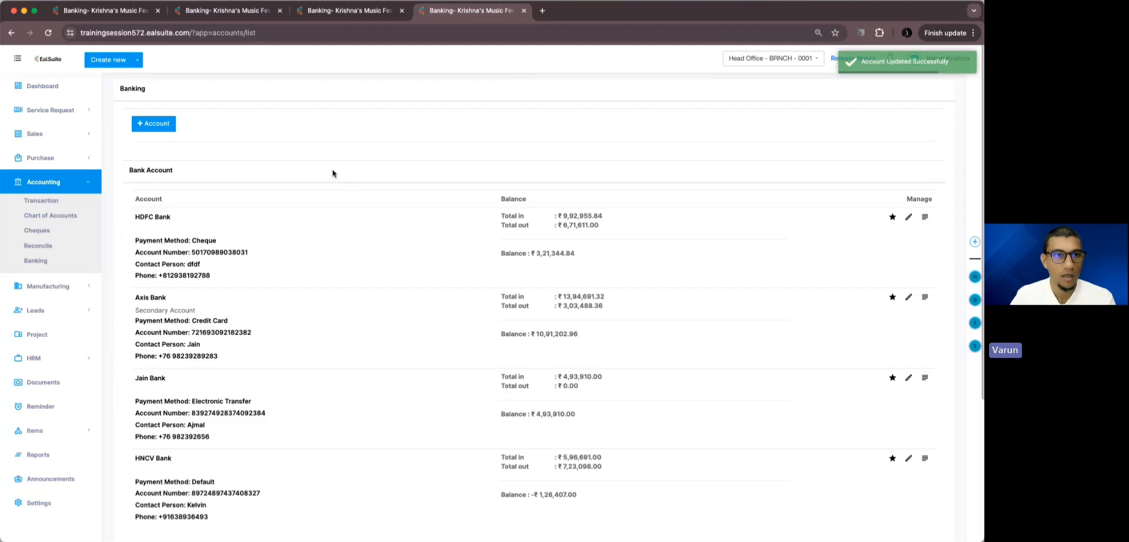
Return to the original banking tab, open the expense transactions and start creating an expense.
key(ctrl+Tab)
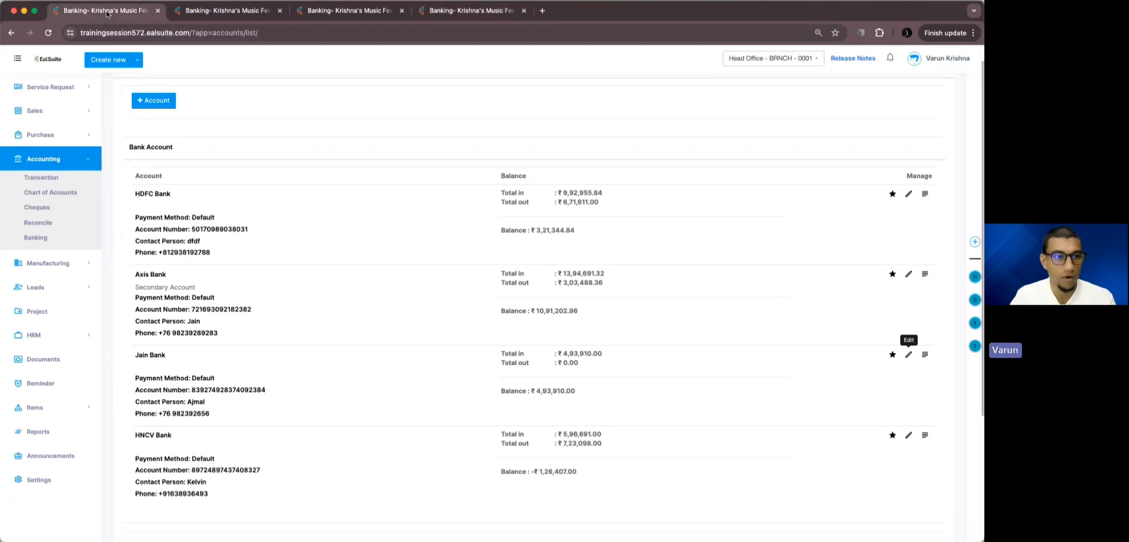
click(62, 181)
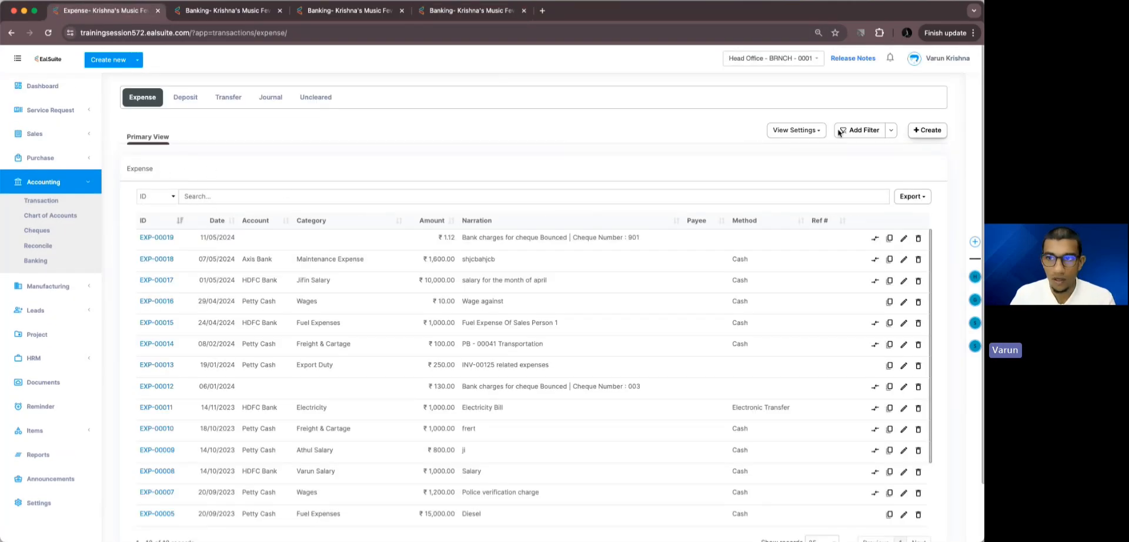
click(927, 130)
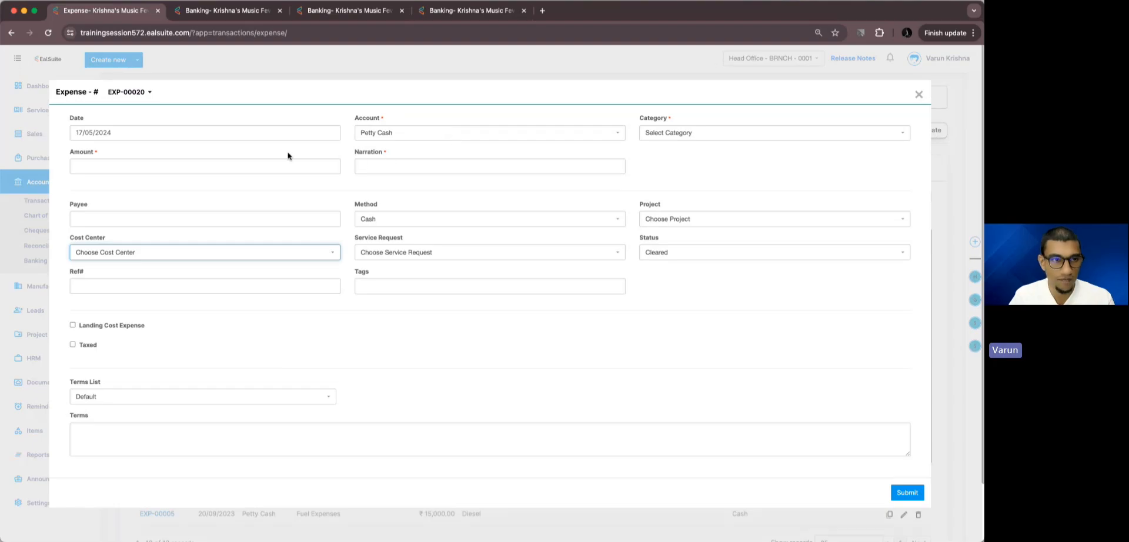
Choose HDFC Bank as the new expense's account and check its payment method options.
click(412, 138)
click(393, 148)
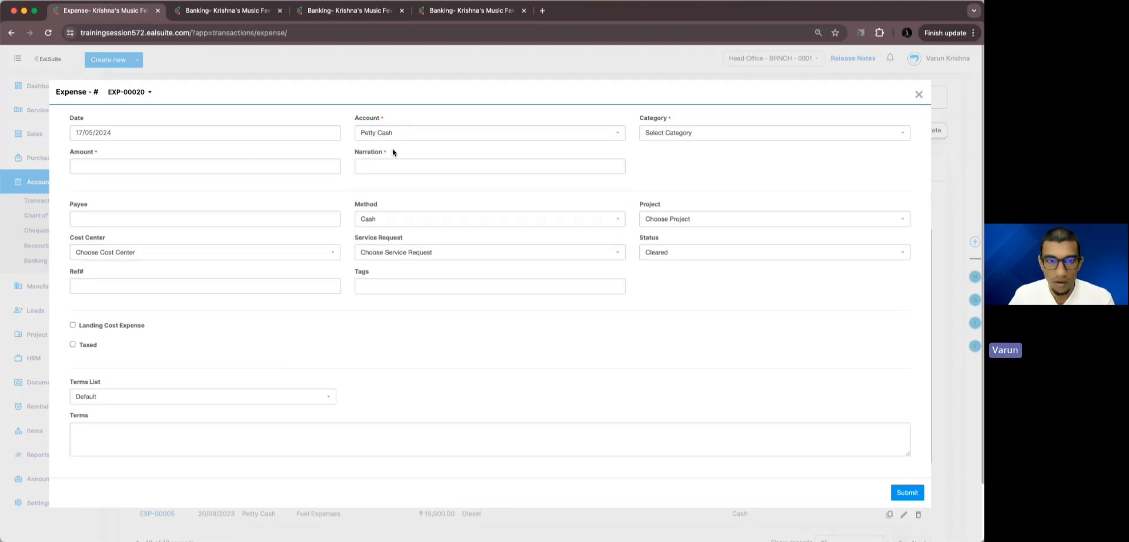
click(383, 138)
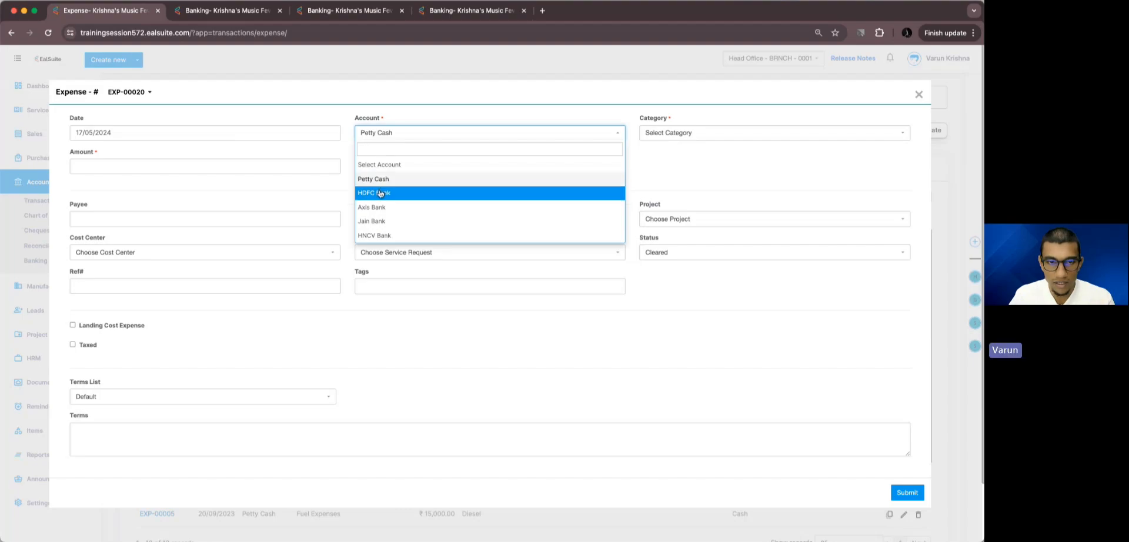
click(679, 176)
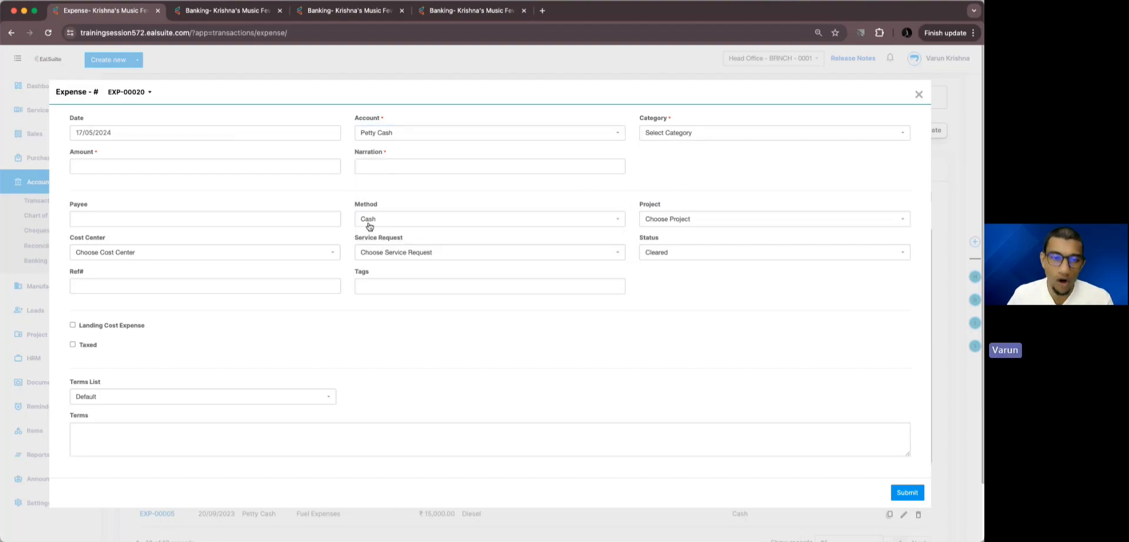
click(395, 134)
click(387, 191)
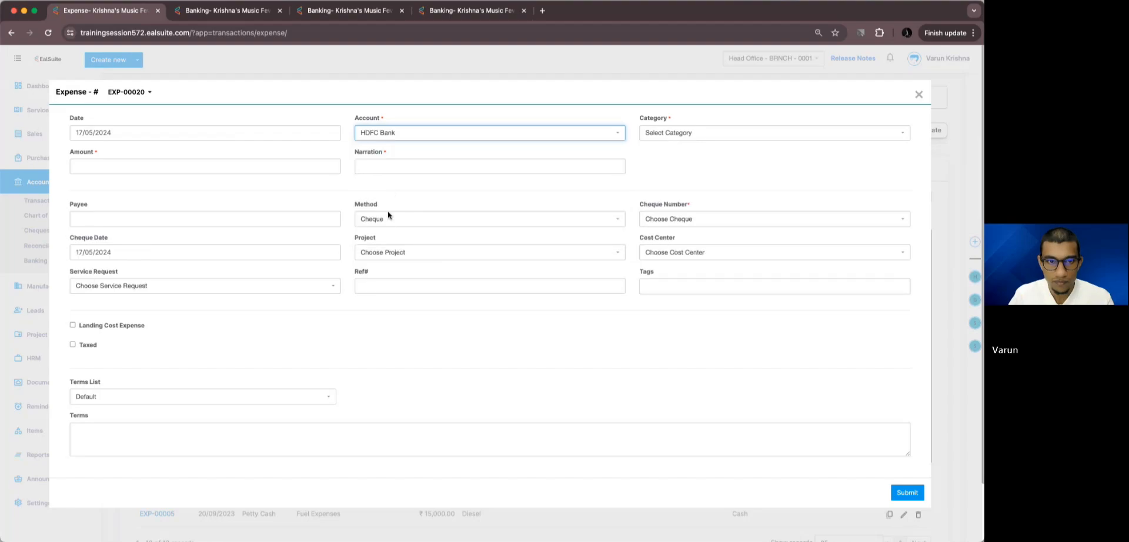
click(382, 220)
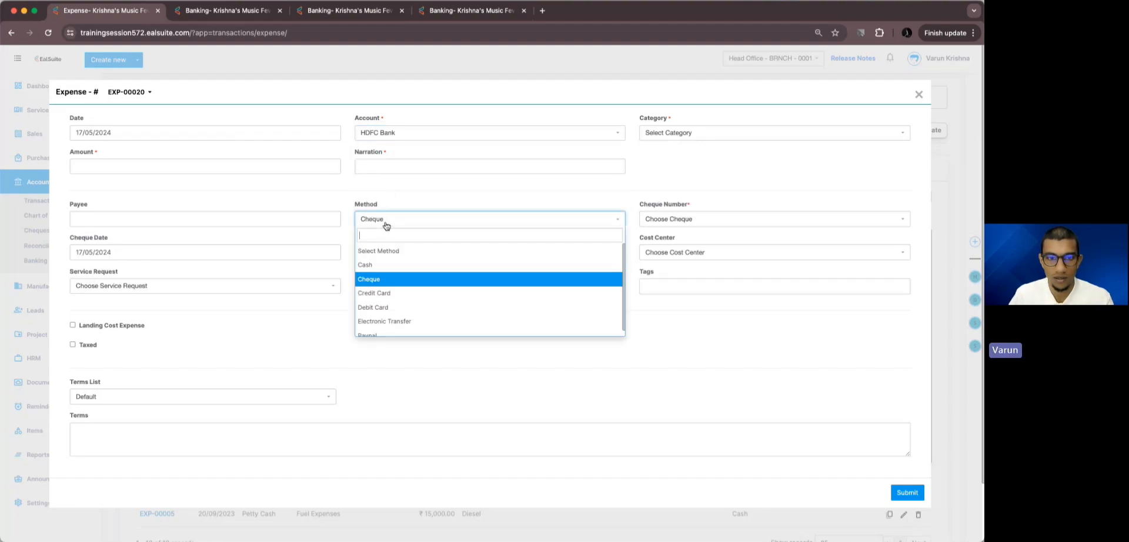
click(384, 220)
Try Axis Bank and Jain Bank as the expense's account, then discard the expense by reloading the page.
click(403, 134)
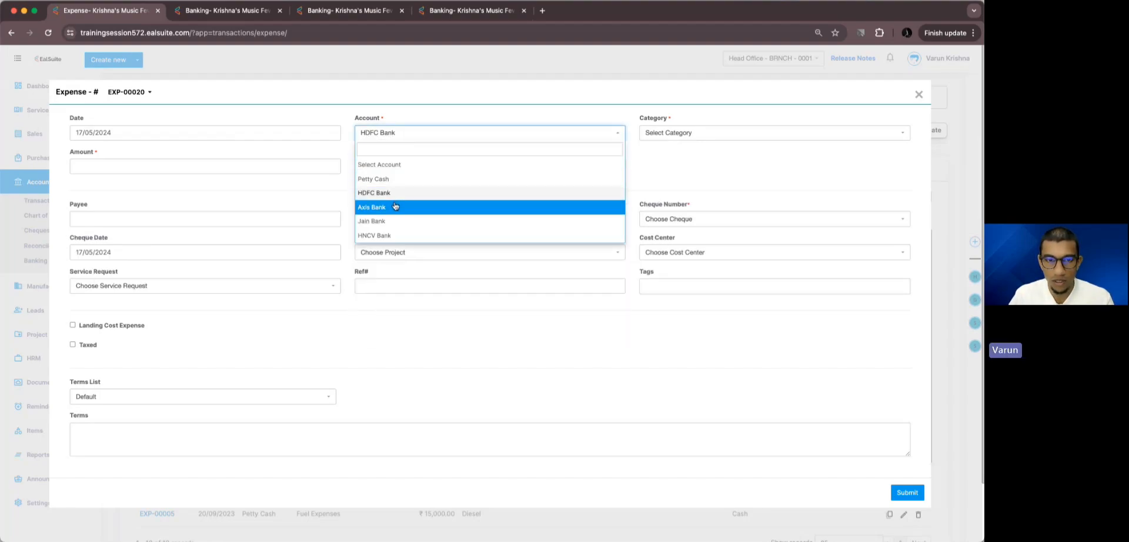
click(395, 206)
click(395, 136)
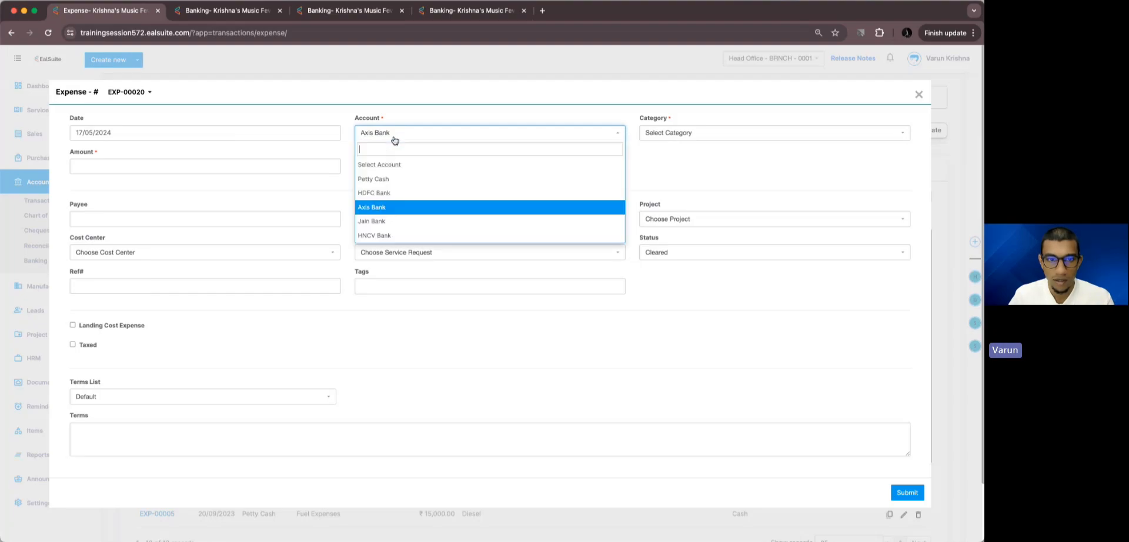
click(394, 220)
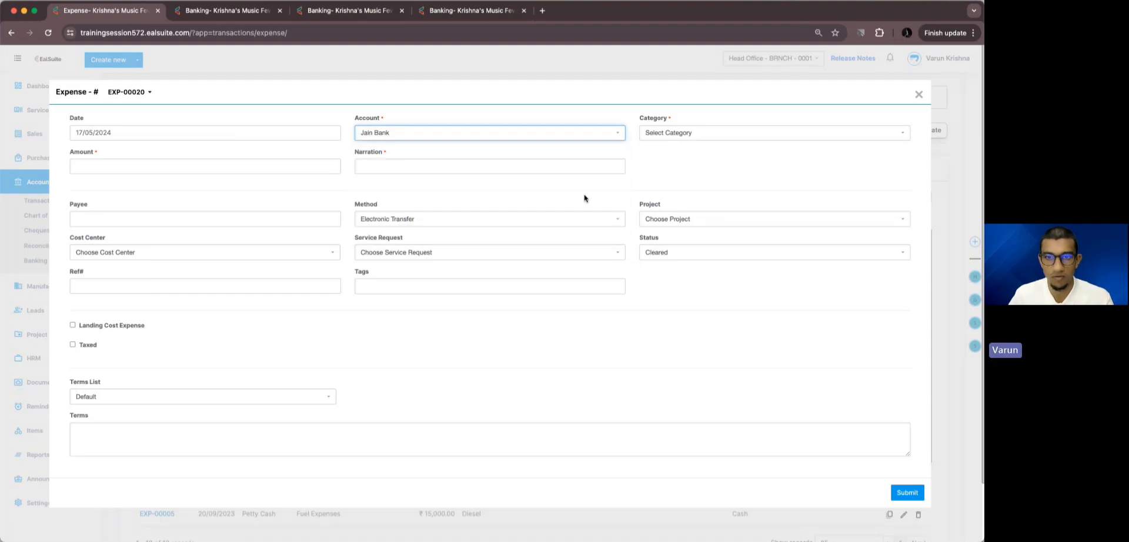
click(918, 95)
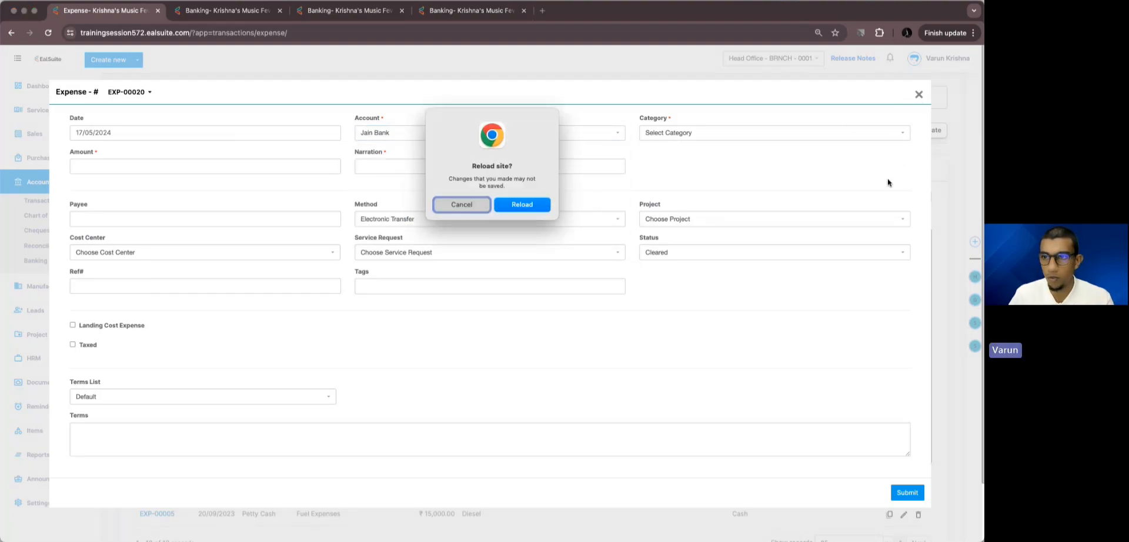
click(522, 210)
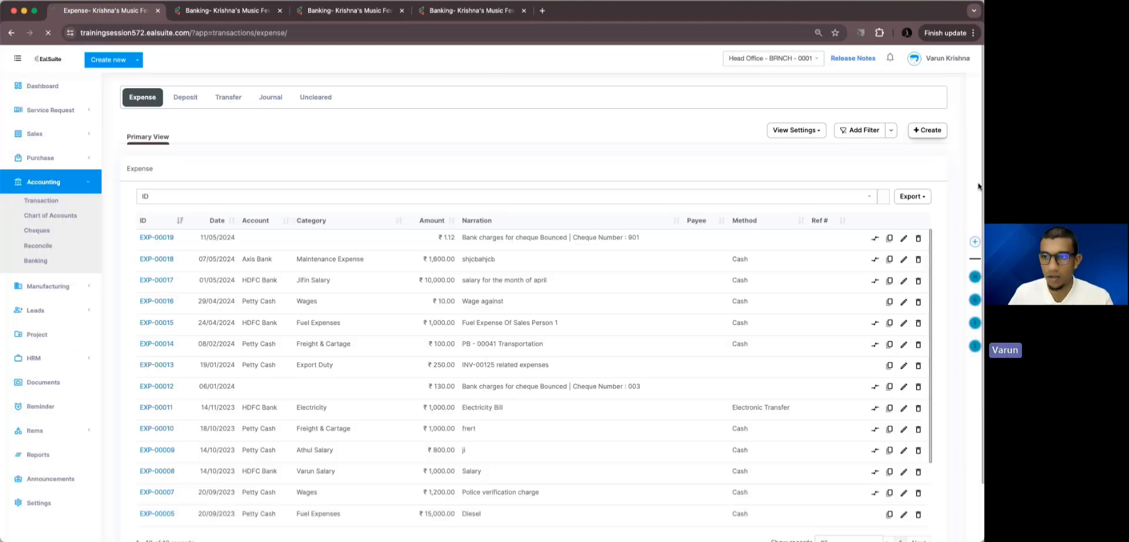
Create an expense from Axis Bank with the category Electricity and an amount of 15,000.
click(938, 130)
click(304, 137)
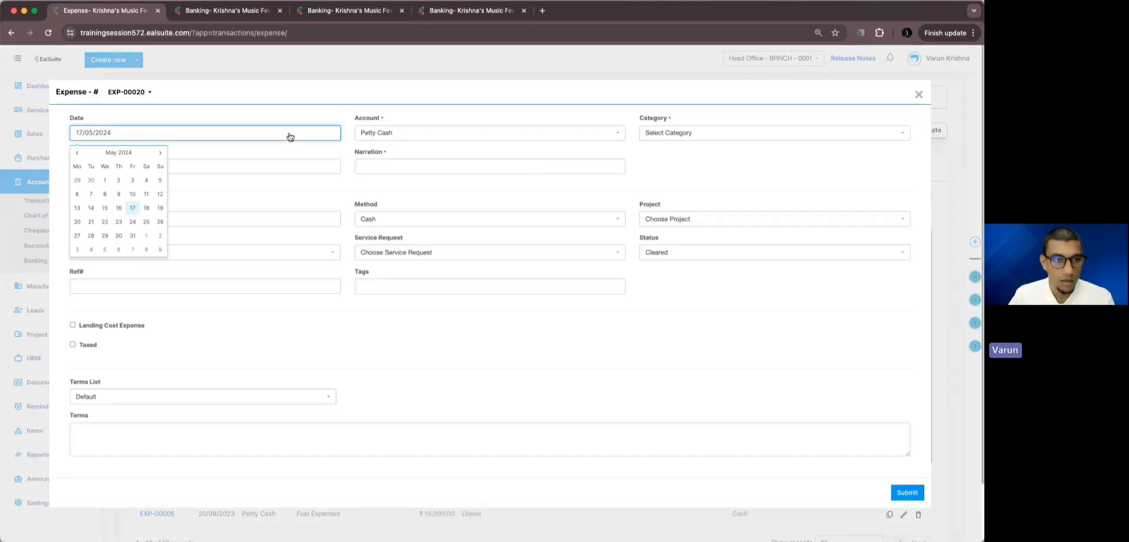
click(403, 133)
click(398, 207)
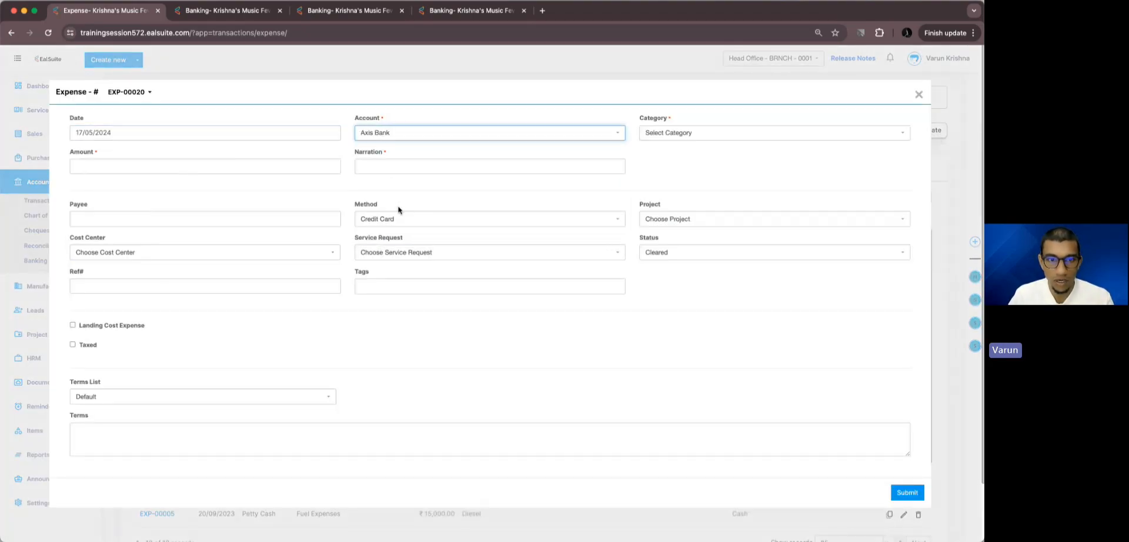
click(766, 135)
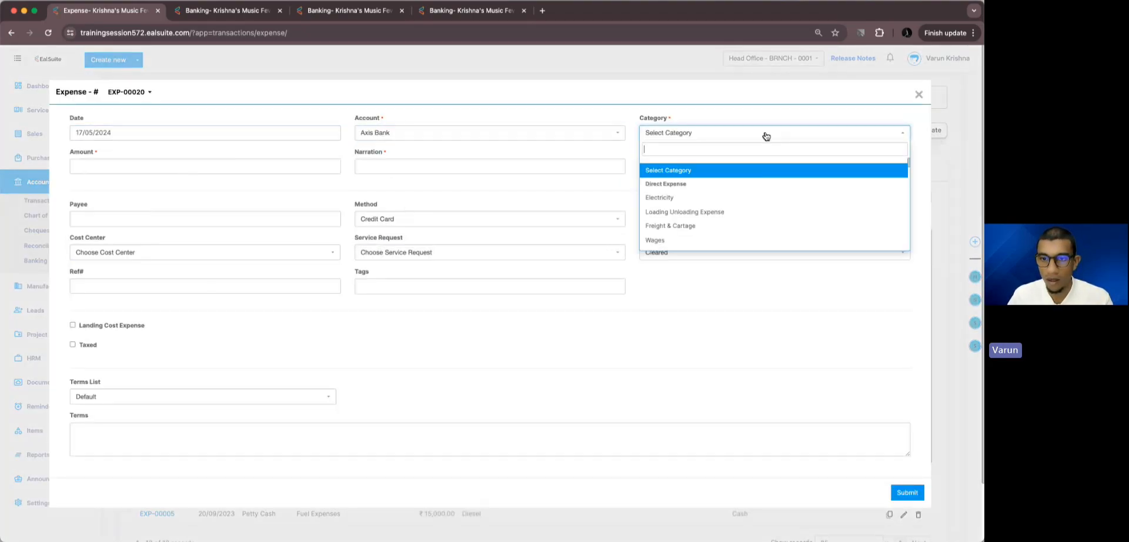
click(731, 201)
click(163, 169)
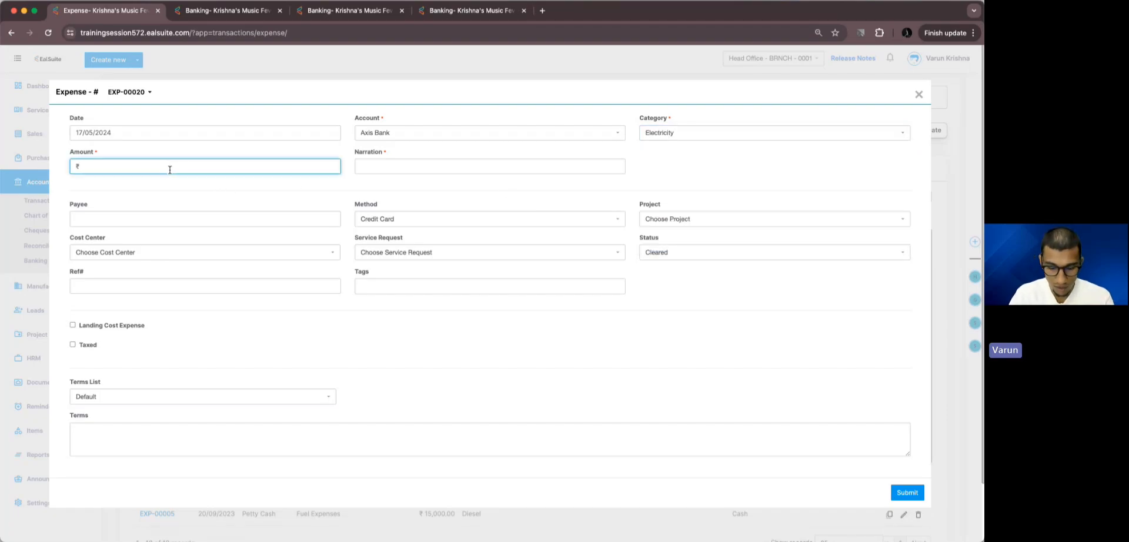
text(15,000)
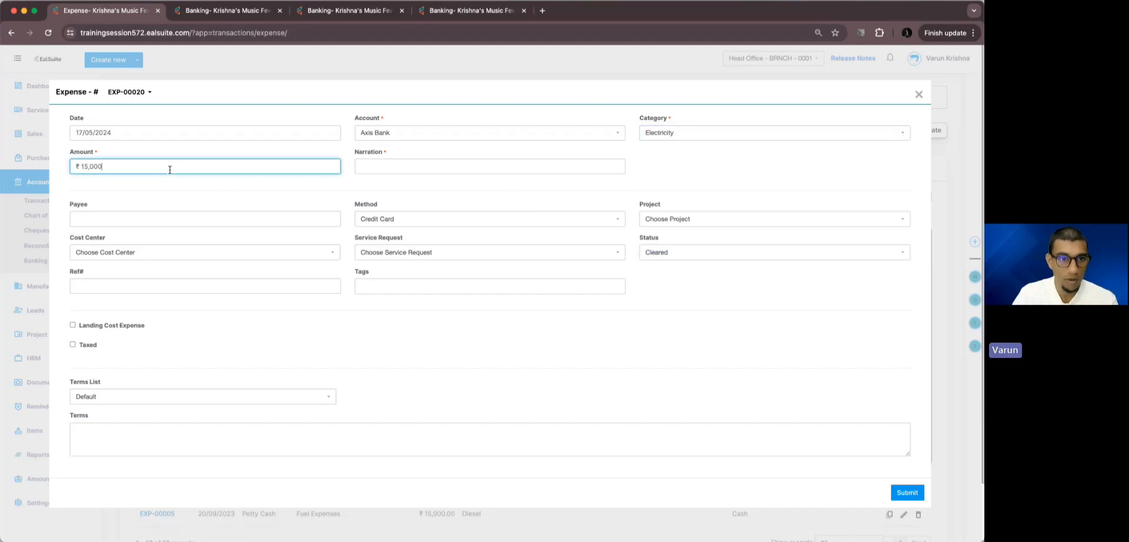
Enter the narration "Electricity bill for the month of april", keep Credit Card as the expense's method and submit it.
click(379, 167)
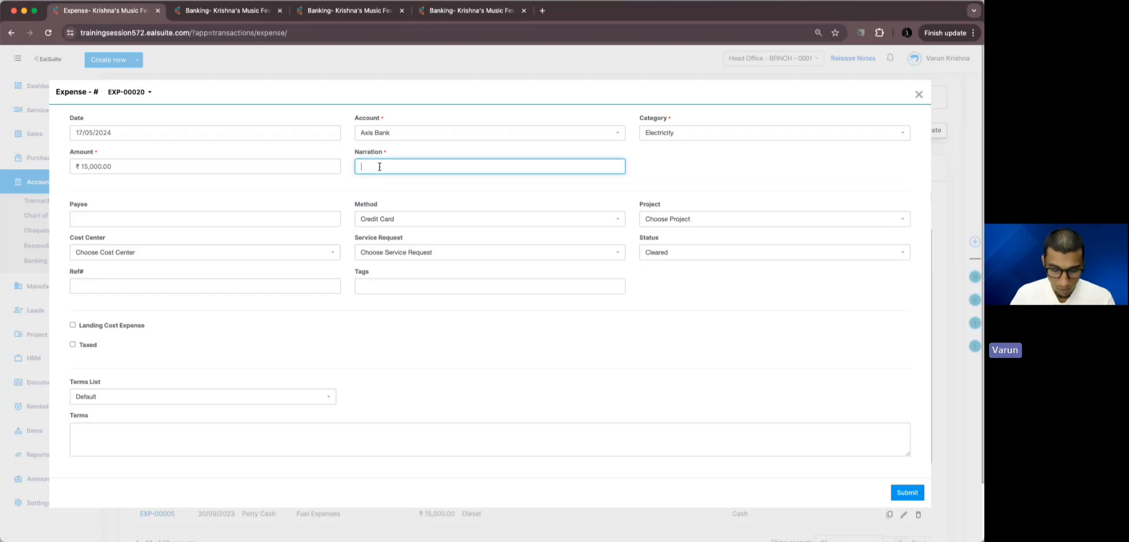
text(Ele)
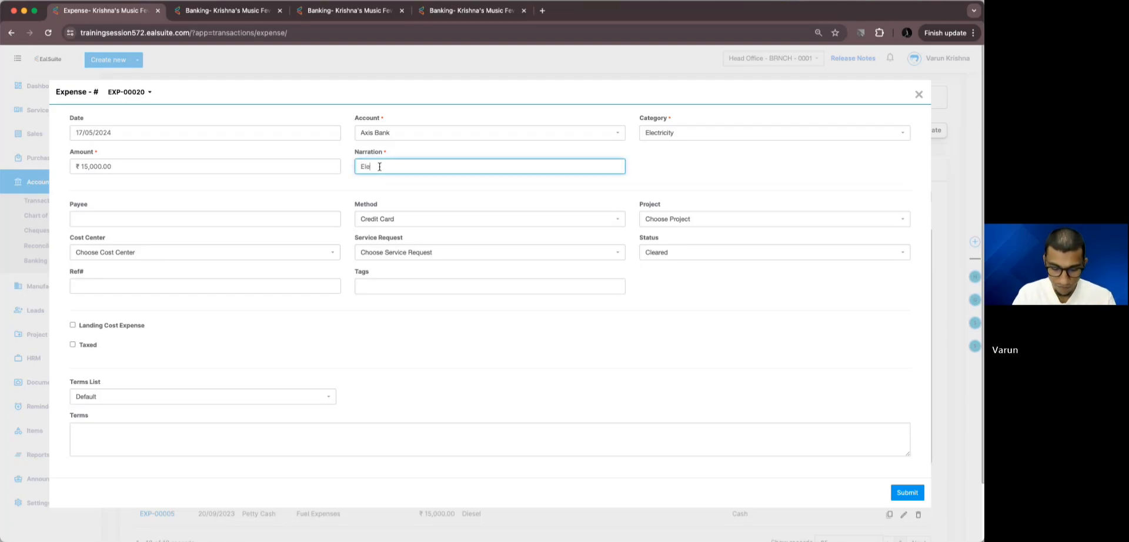
text(ctricity bi)
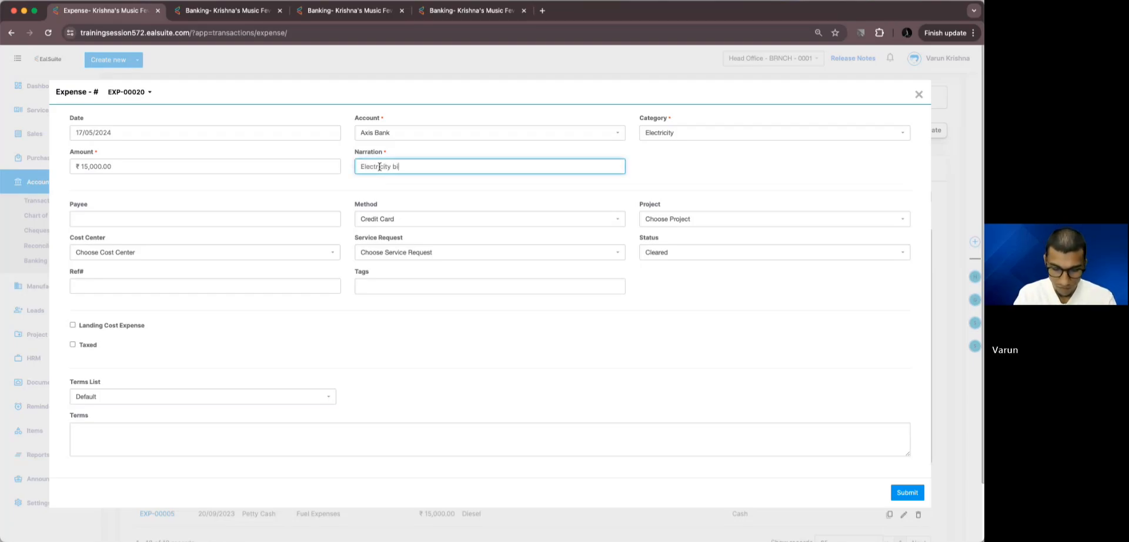
text(ll for the)
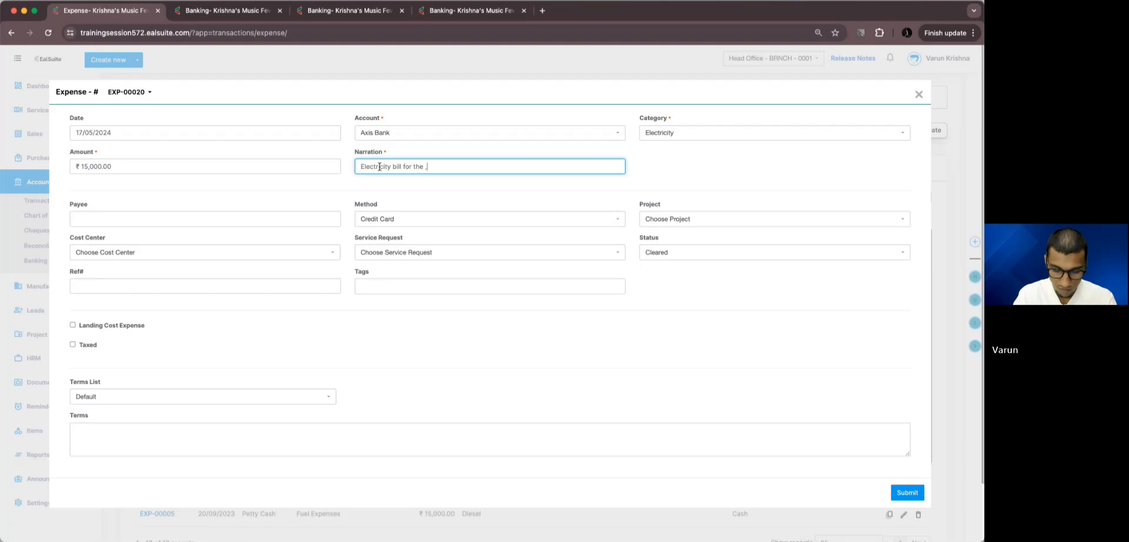
text( month of april)
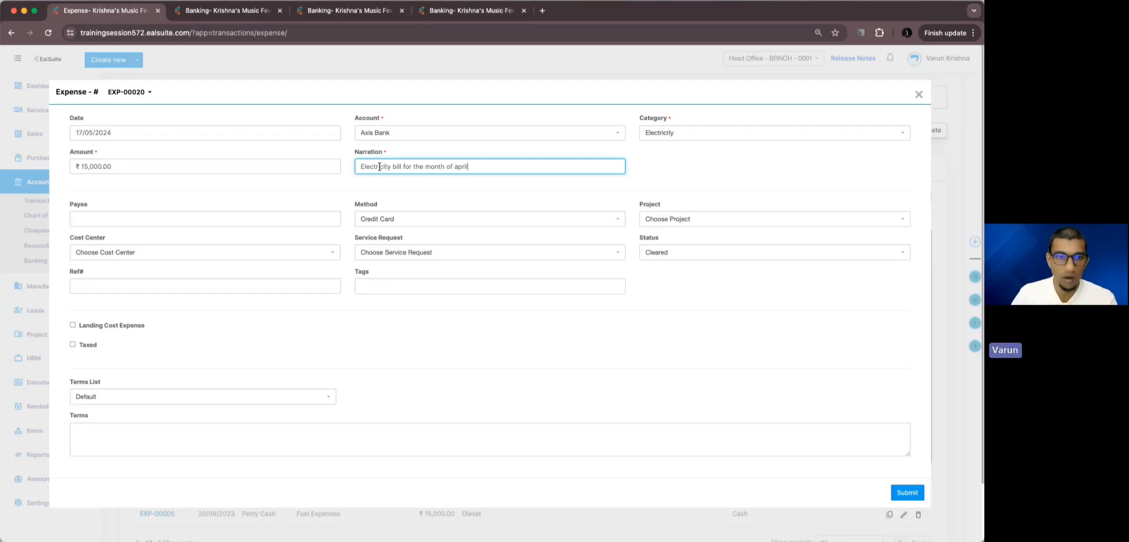
click(408, 222)
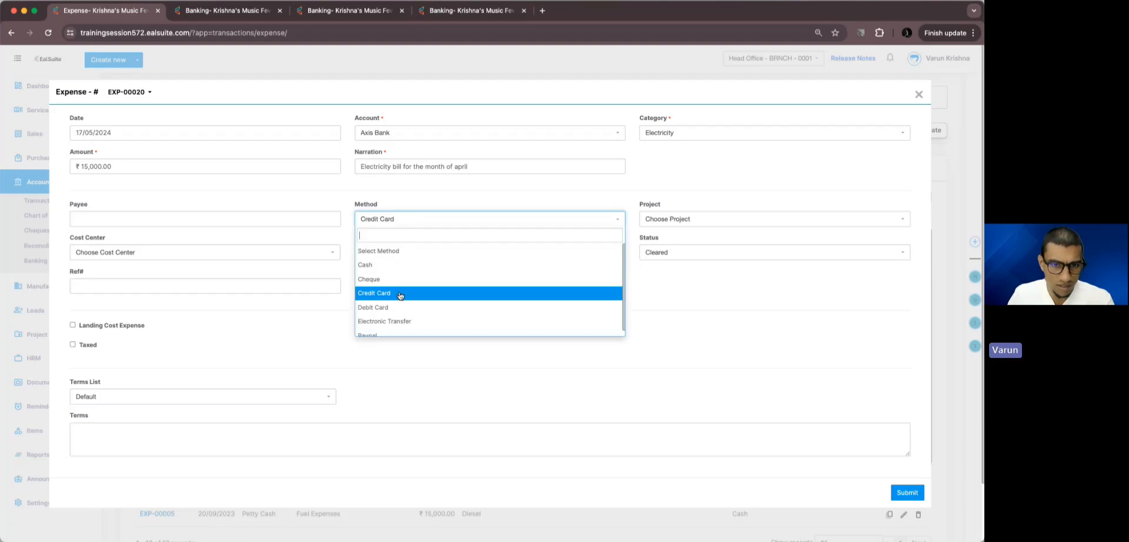
click(400, 293)
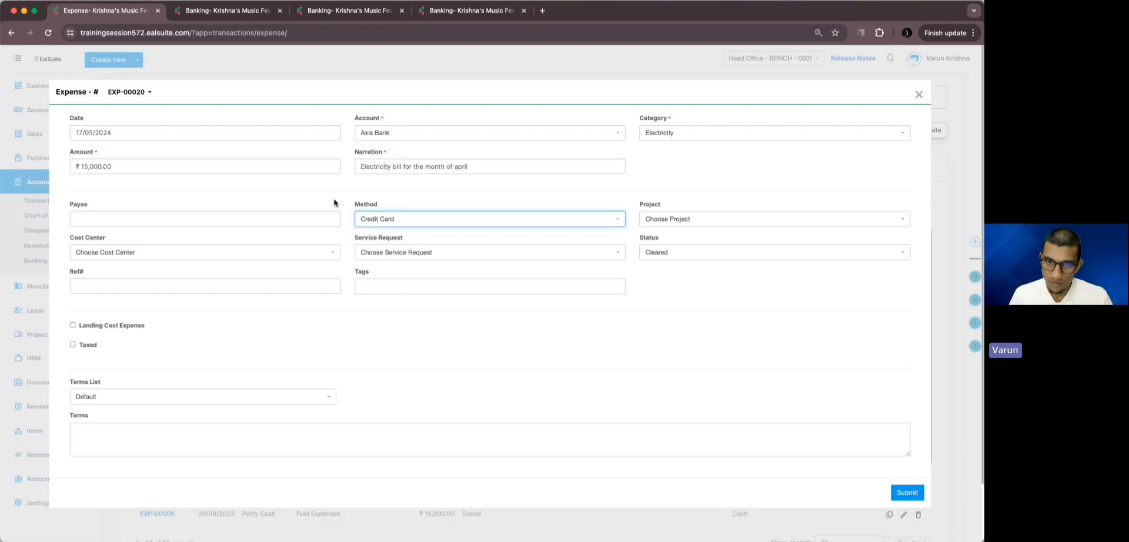
click(907, 493)
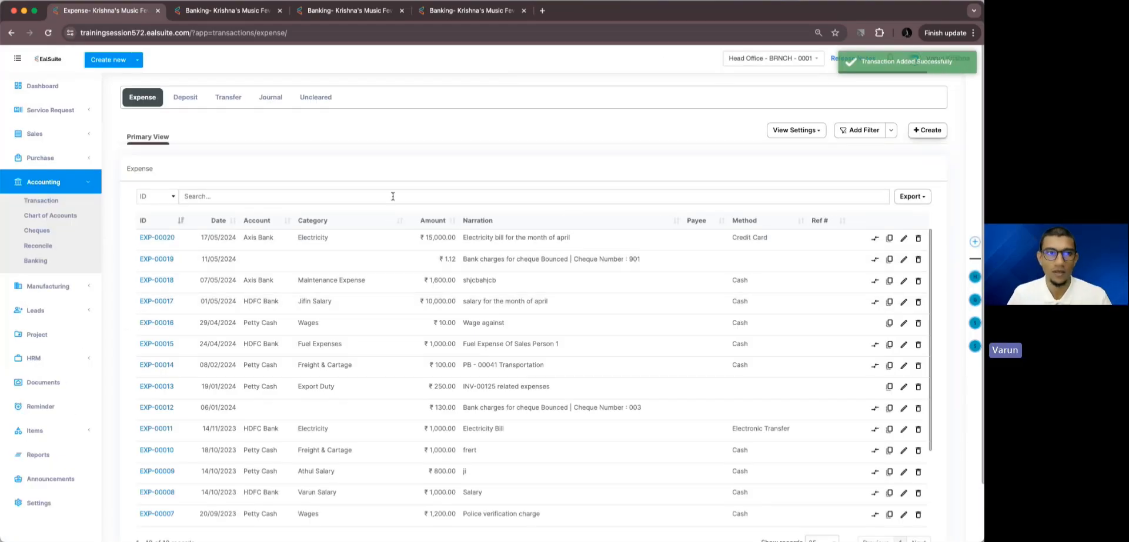
Switch to the second browser tab, examine the payment method field in the new bank account form, and close the browser window.
click(220, 11)
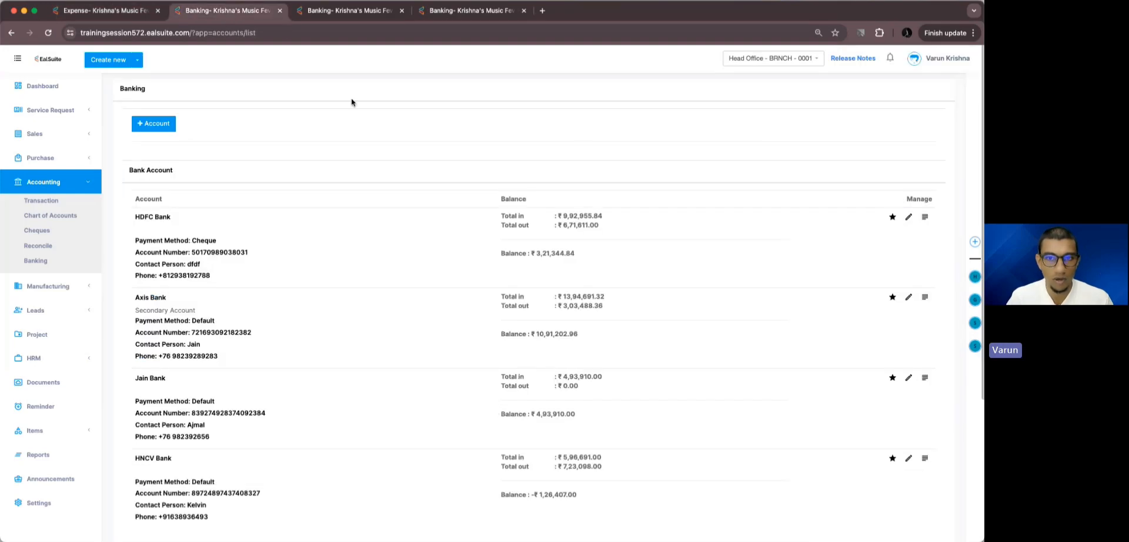
click(165, 125)
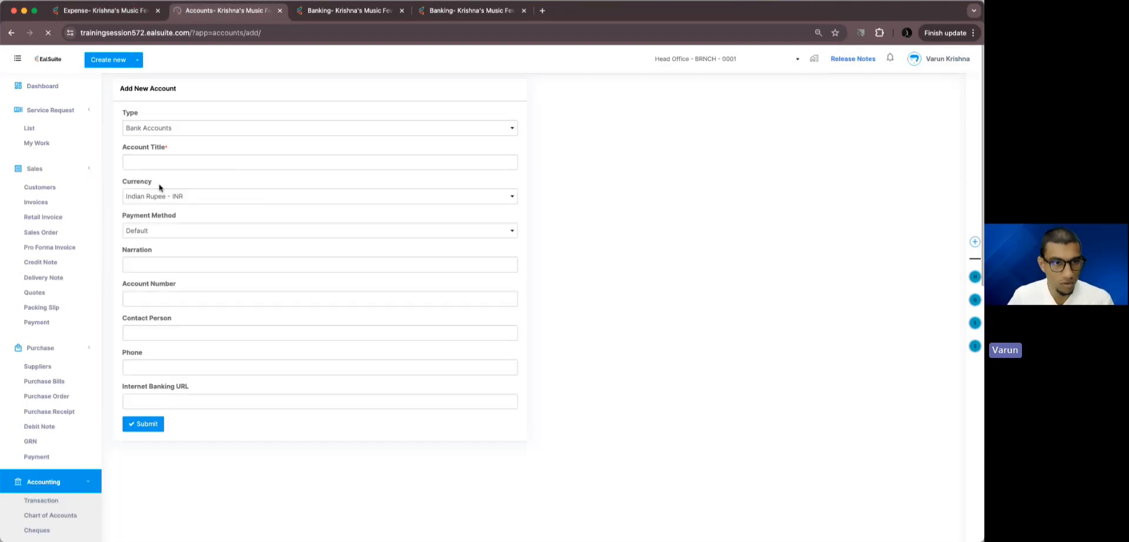
click(162, 230)
click(162, 234)
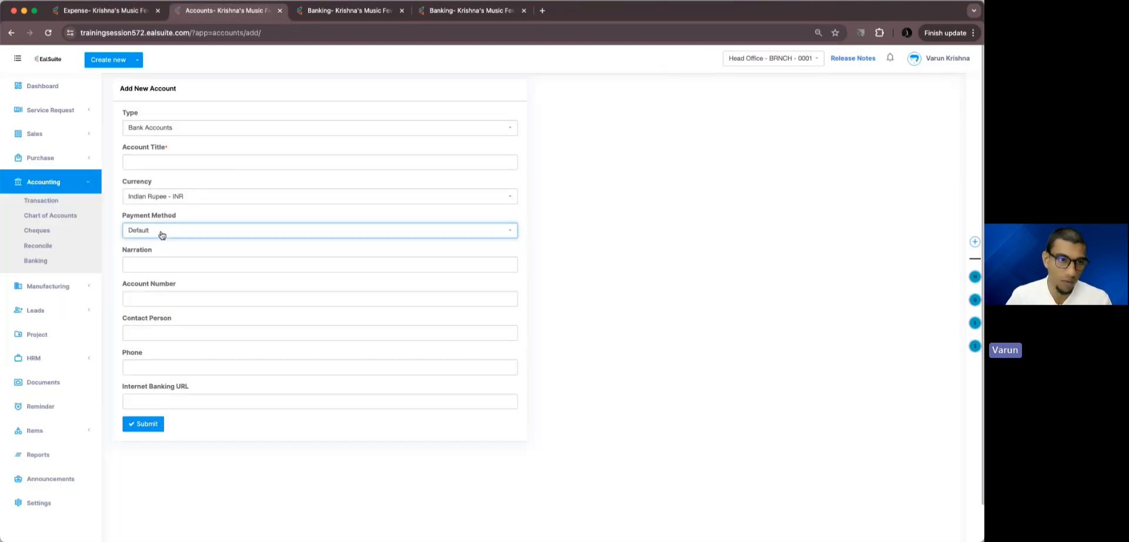
click(280, 11)
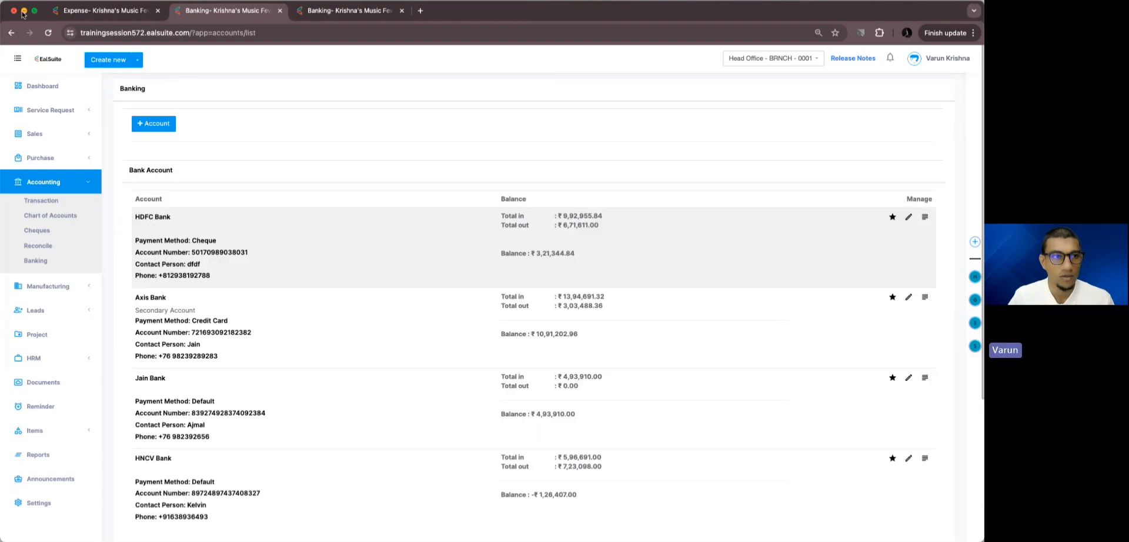
click(14, 10)
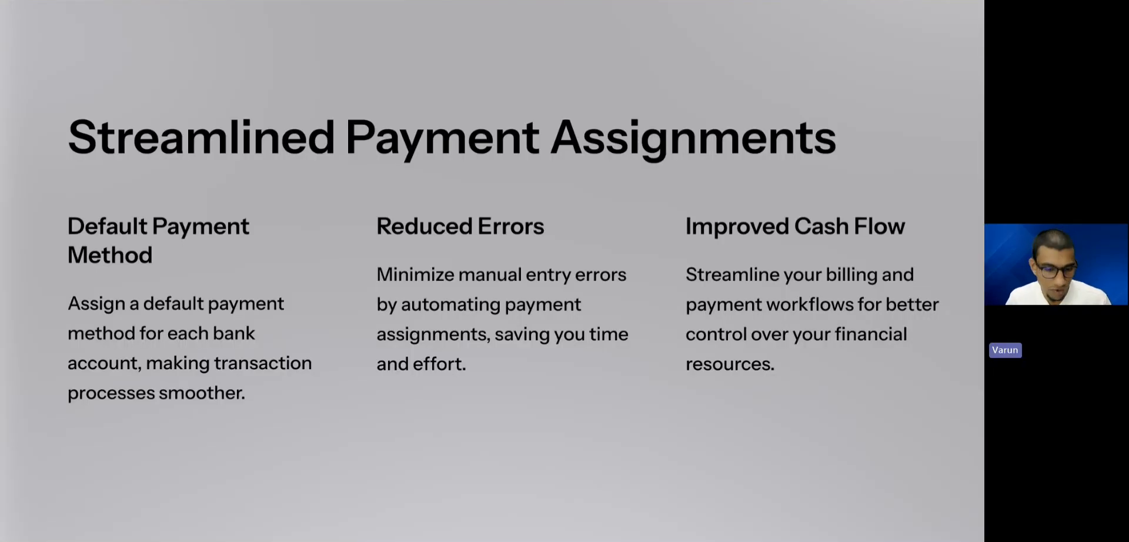
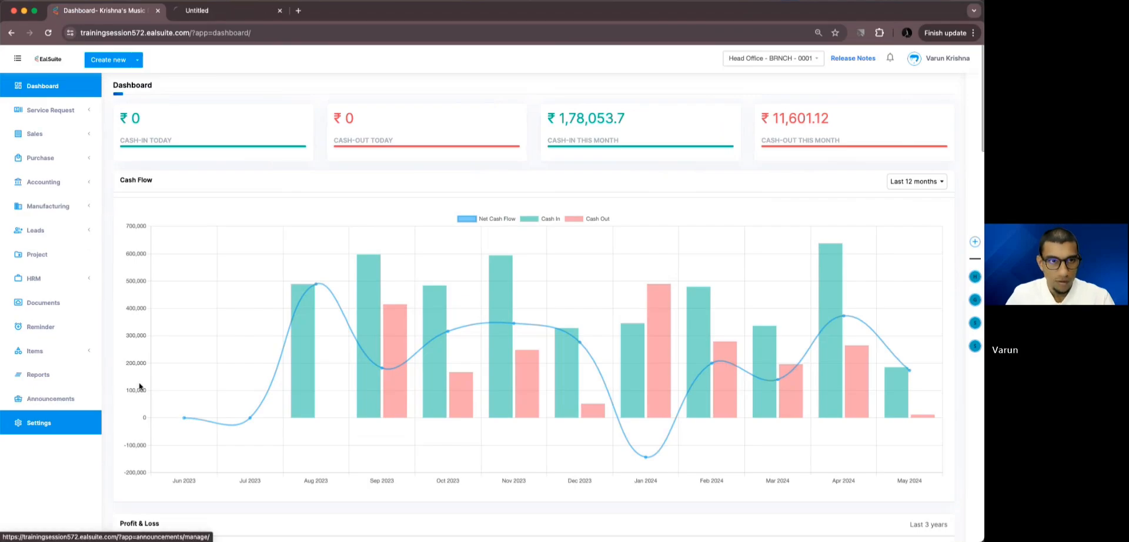
Open the custom fields settings of the Head Office branch.
click(139, 383)
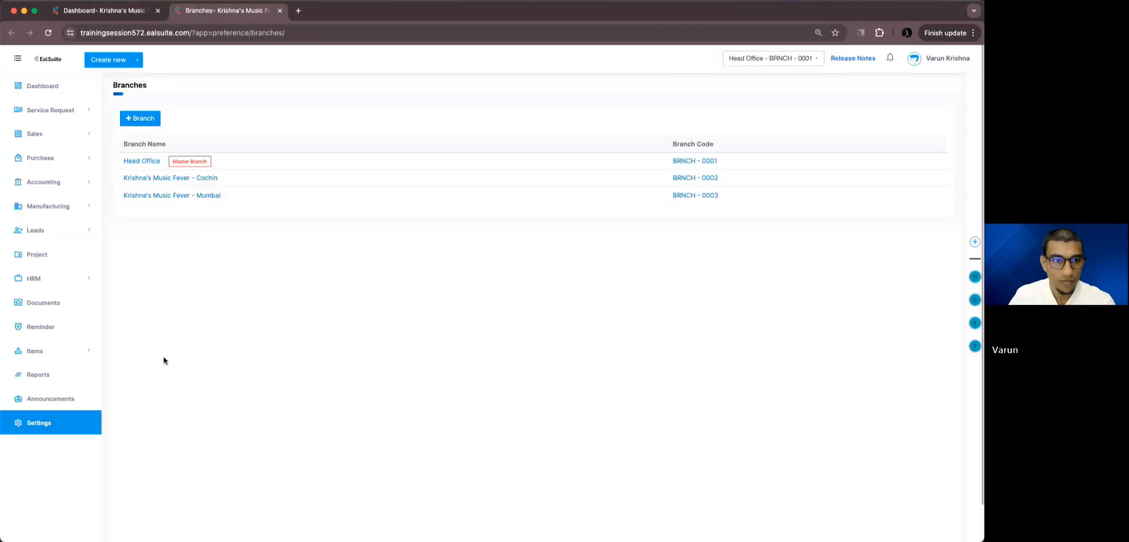
click(153, 162)
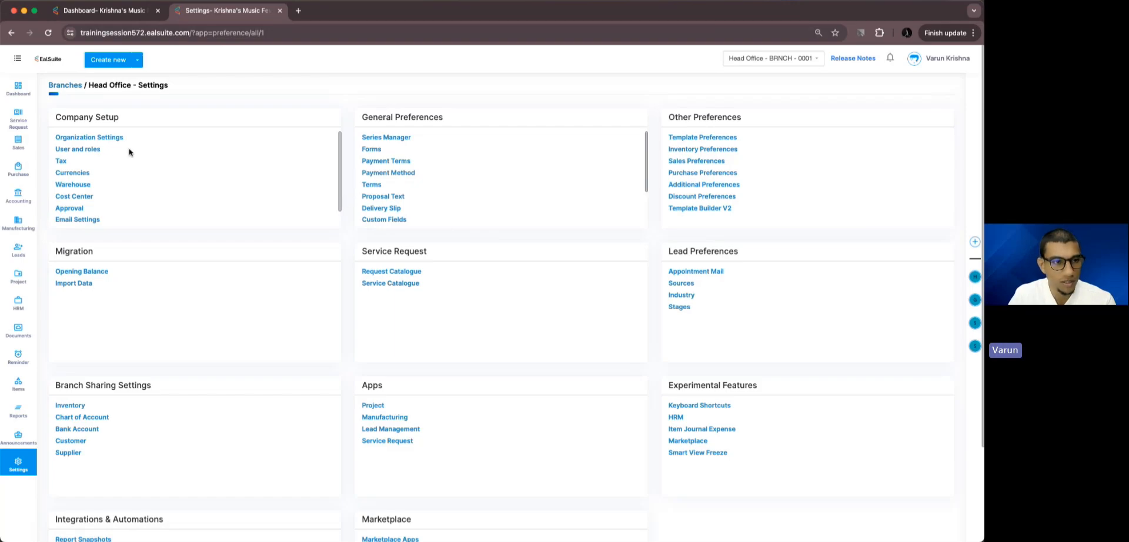
click(385, 221)
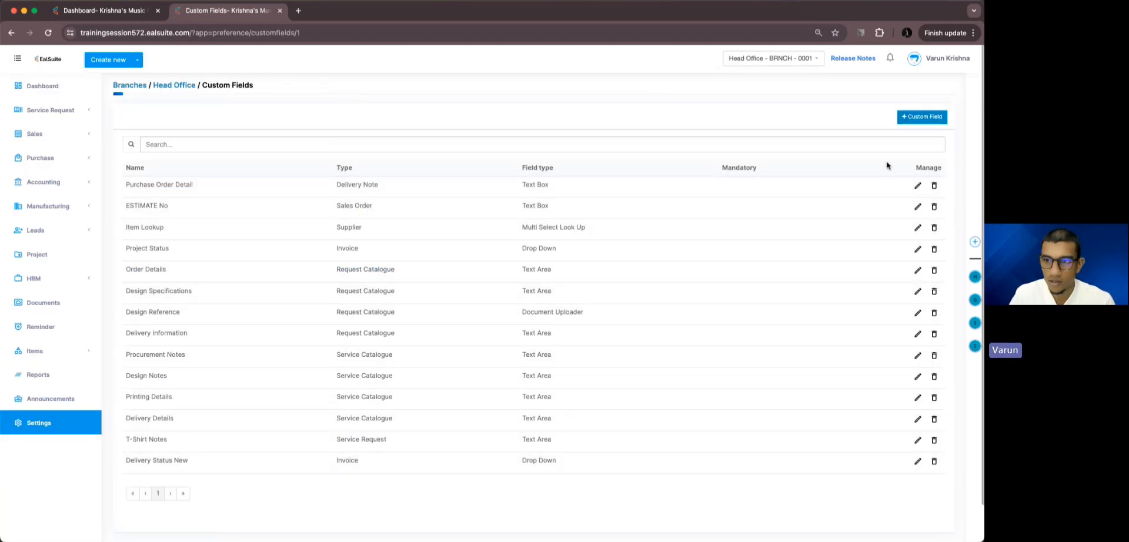
Add a Customer custom field named "Date Of Birth" with the field type Date.
click(912, 116)
click(402, 251)
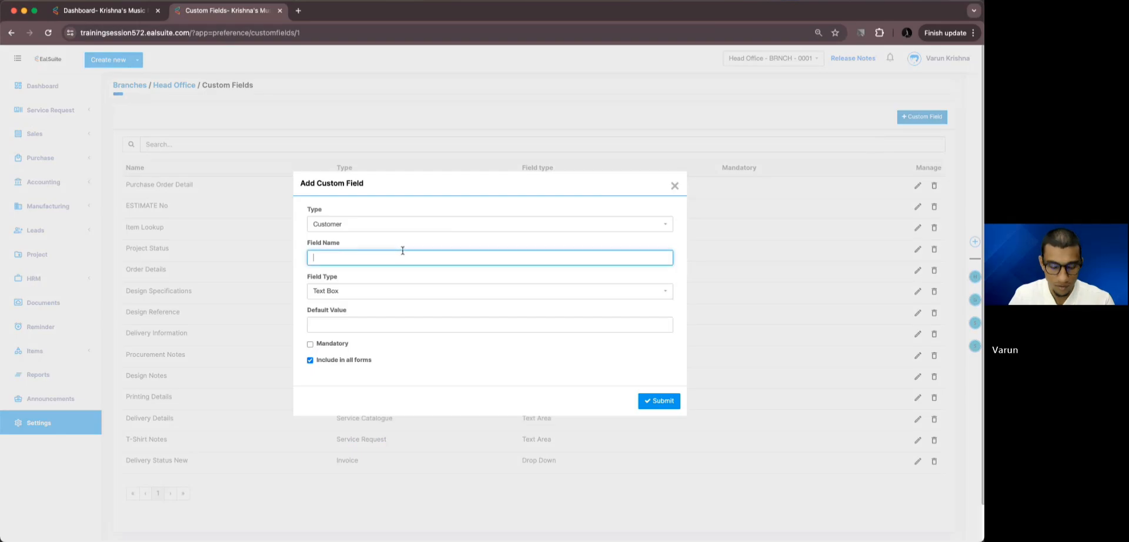
text(Date Of)
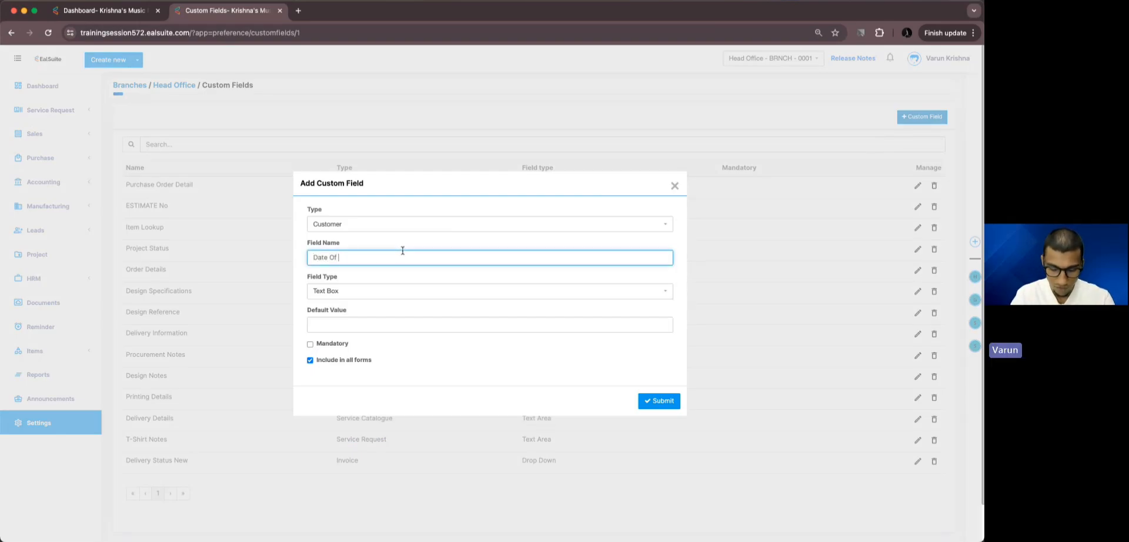
text( Birth)
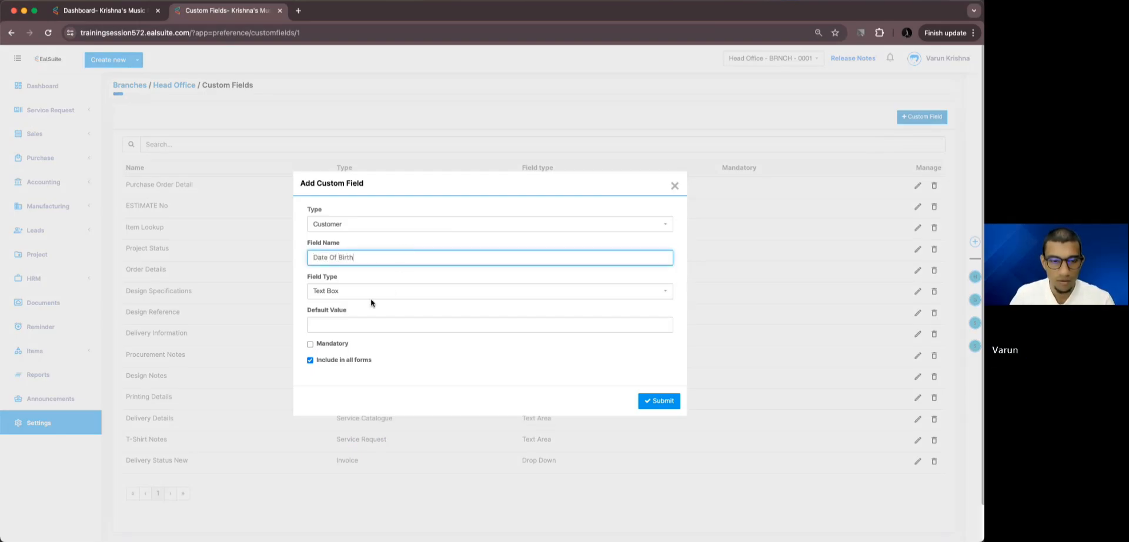
click(351, 293)
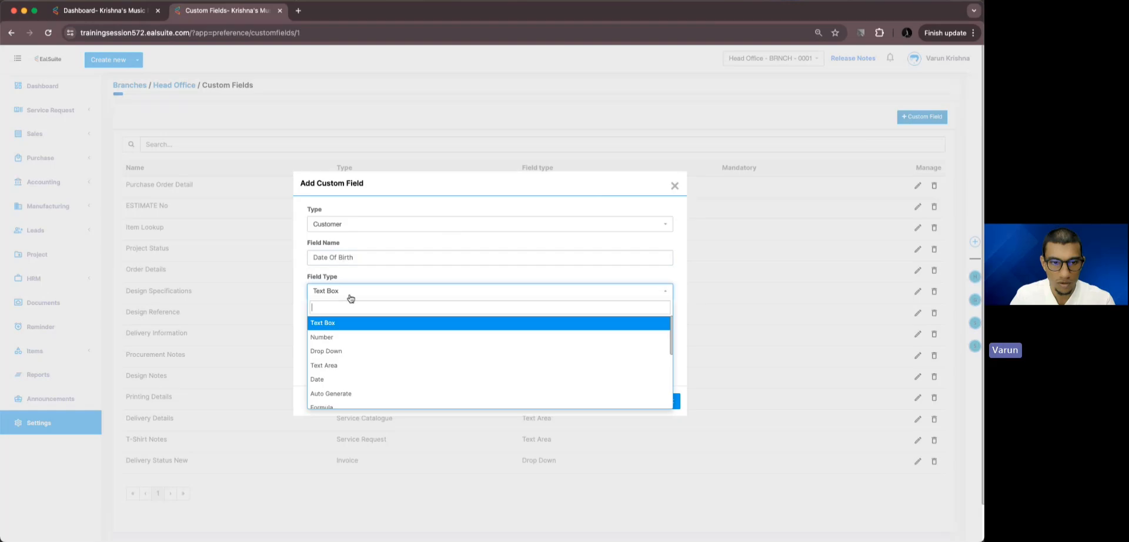
click(347, 390)
click(663, 402)
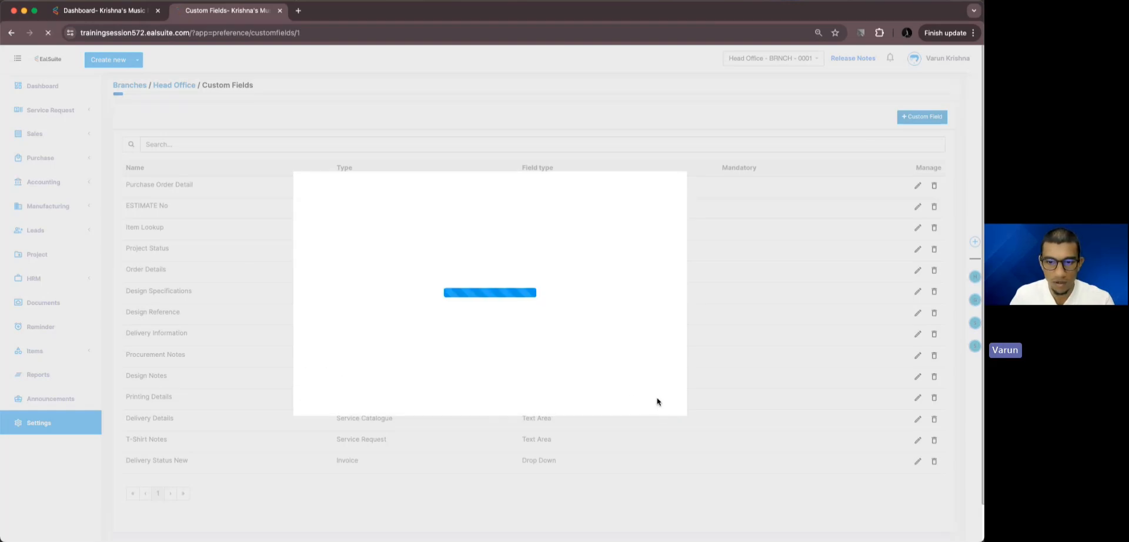
Open a new customer form in a separate browser tab and switch to it.
click(137, 59)
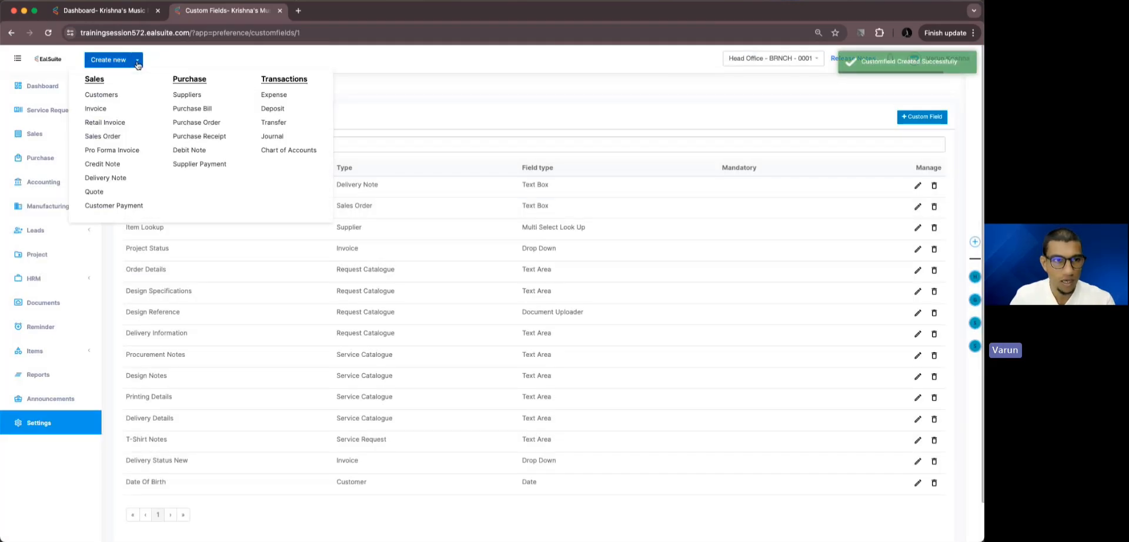
super+click(112, 96)
key(ctrl+Tab)
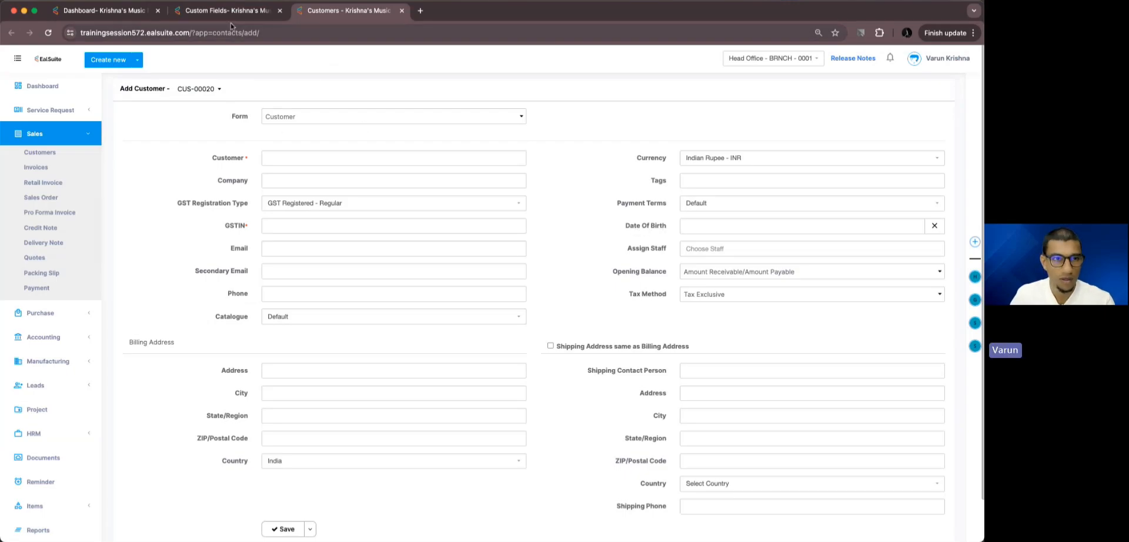
Return to the custom fields tab and open the Opening Balance page of the Head Office branch.
click(215, 16)
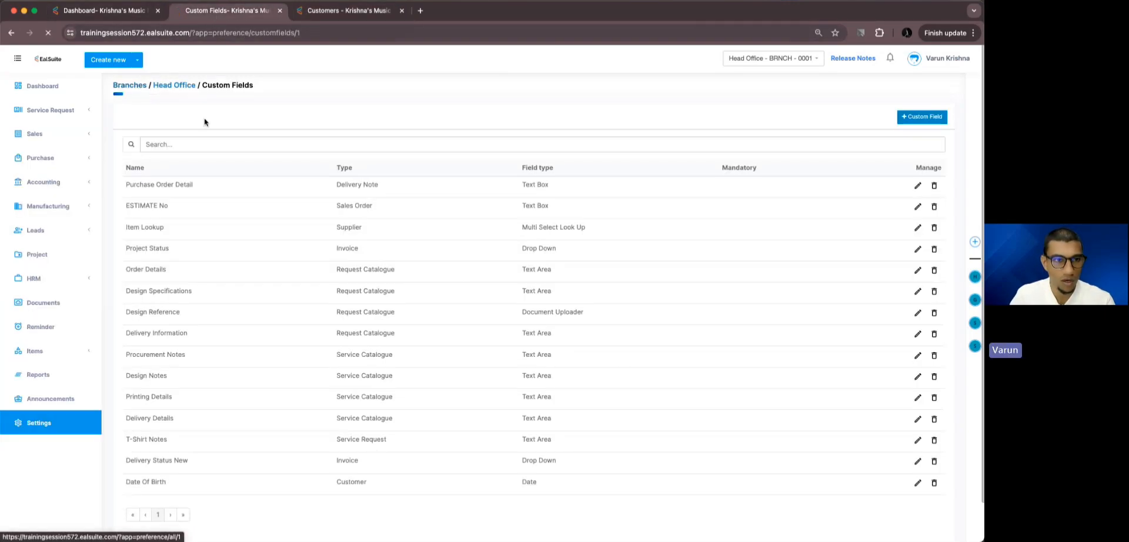
click(139, 86)
click(144, 162)
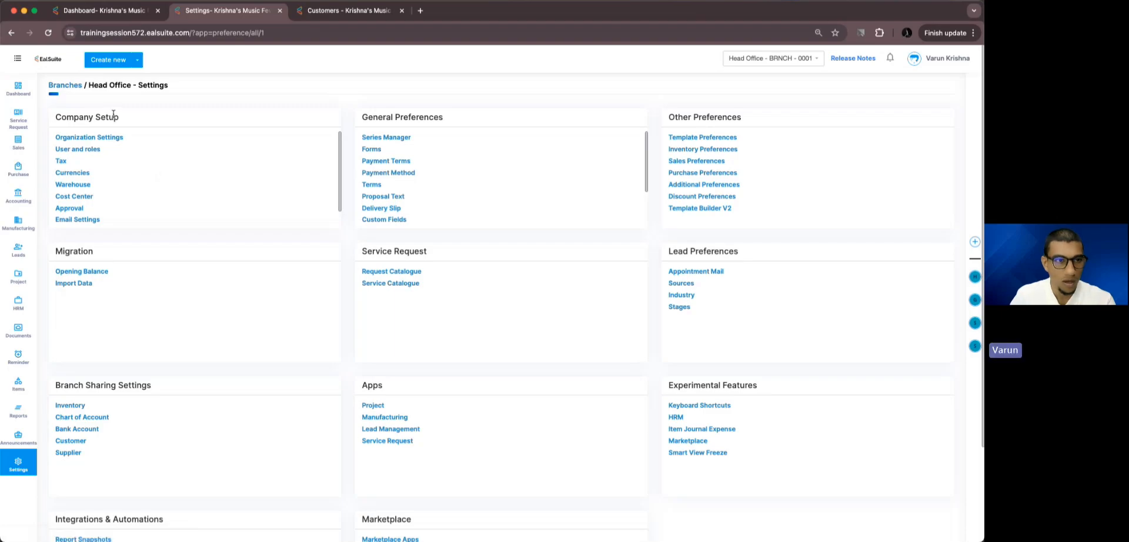
click(79, 272)
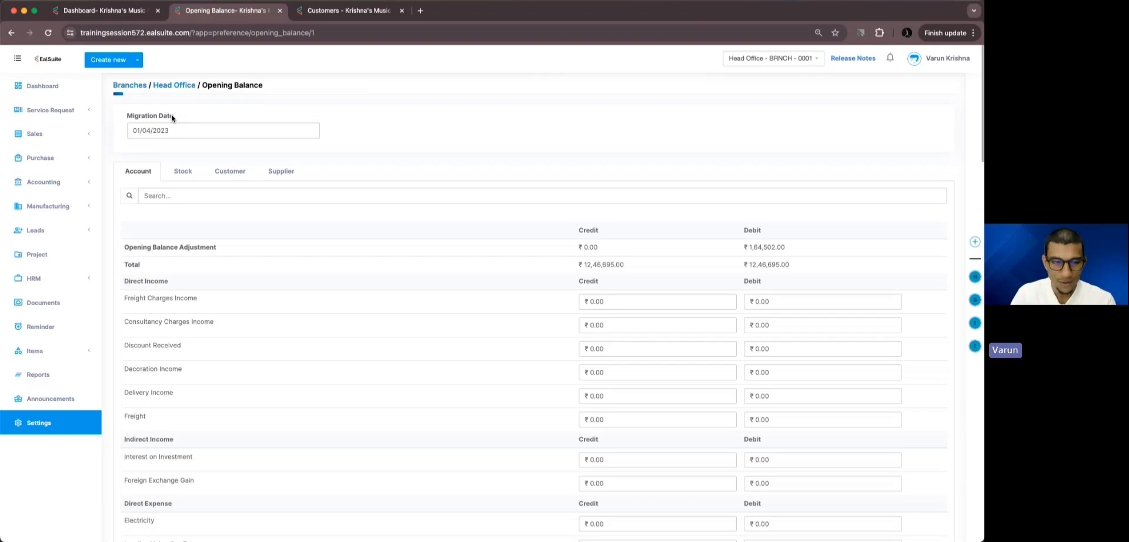
Switch to the new customer form, enter the customer's name and set the GST Registration Type to Consumer.
key(ctrl+Tab)
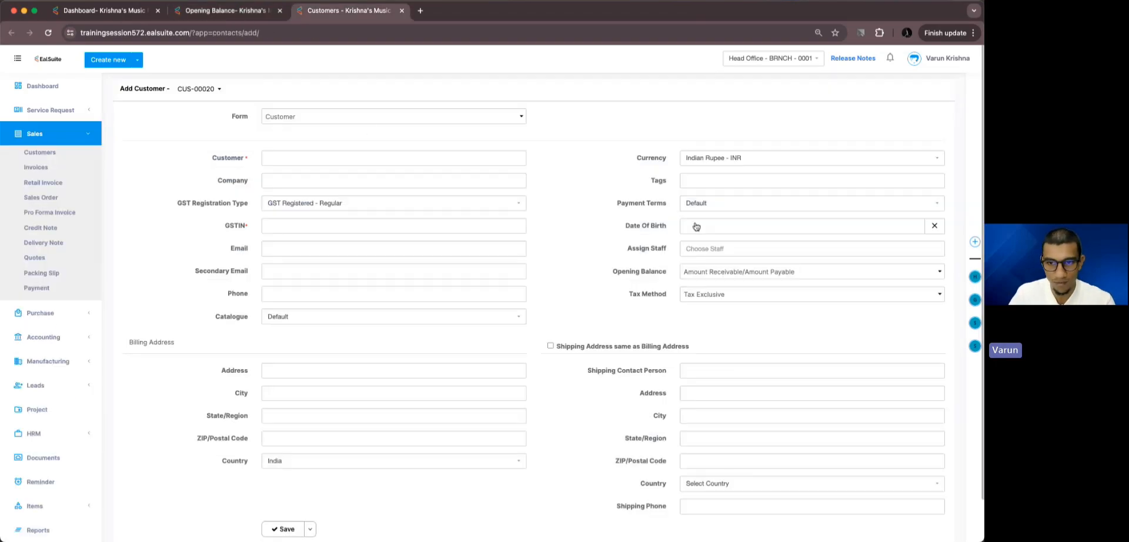
click(419, 159)
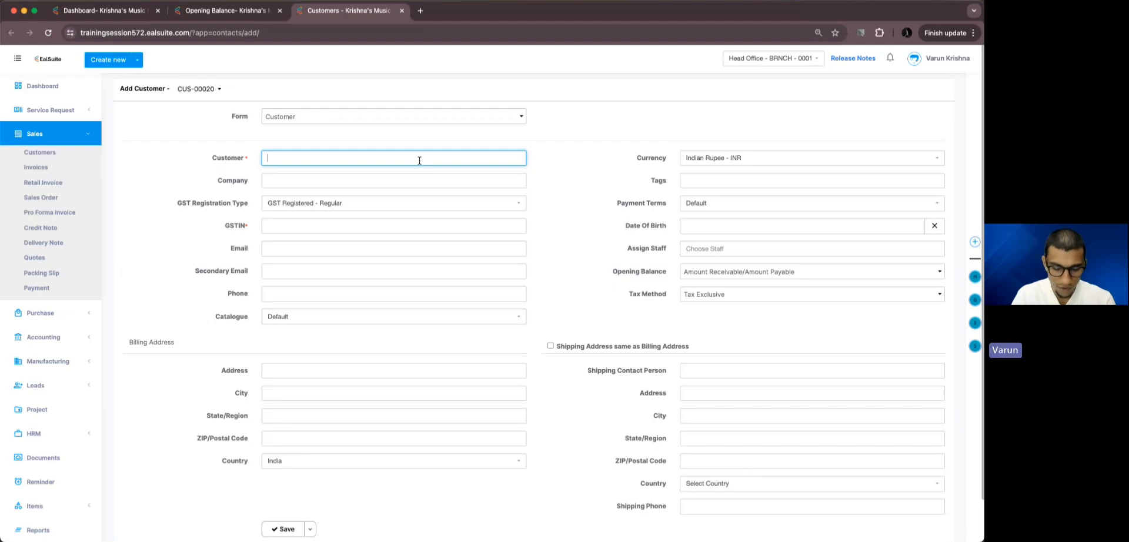
text(Balayya)
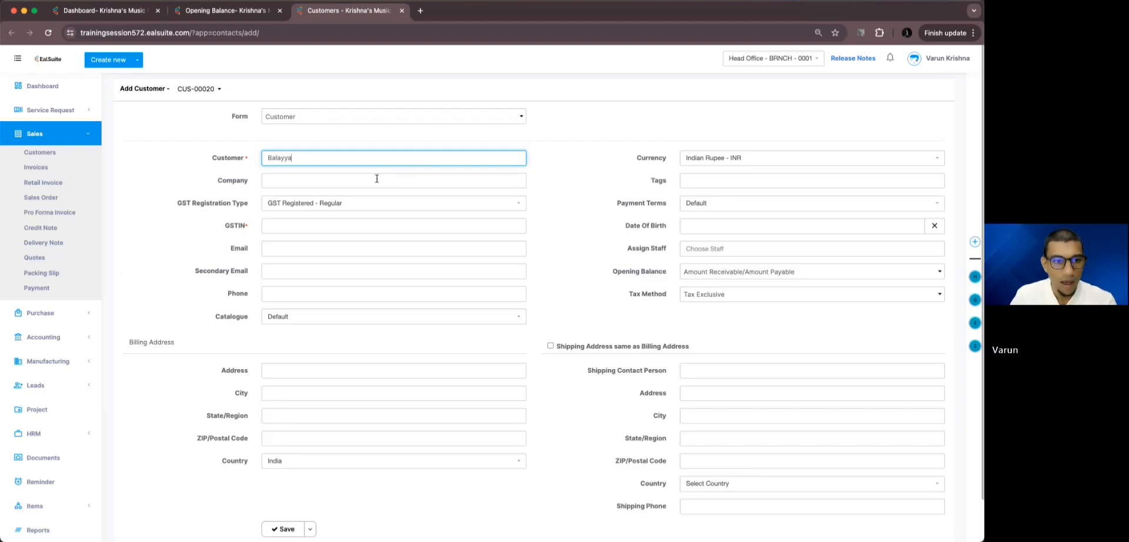
click(371, 204)
click(325, 277)
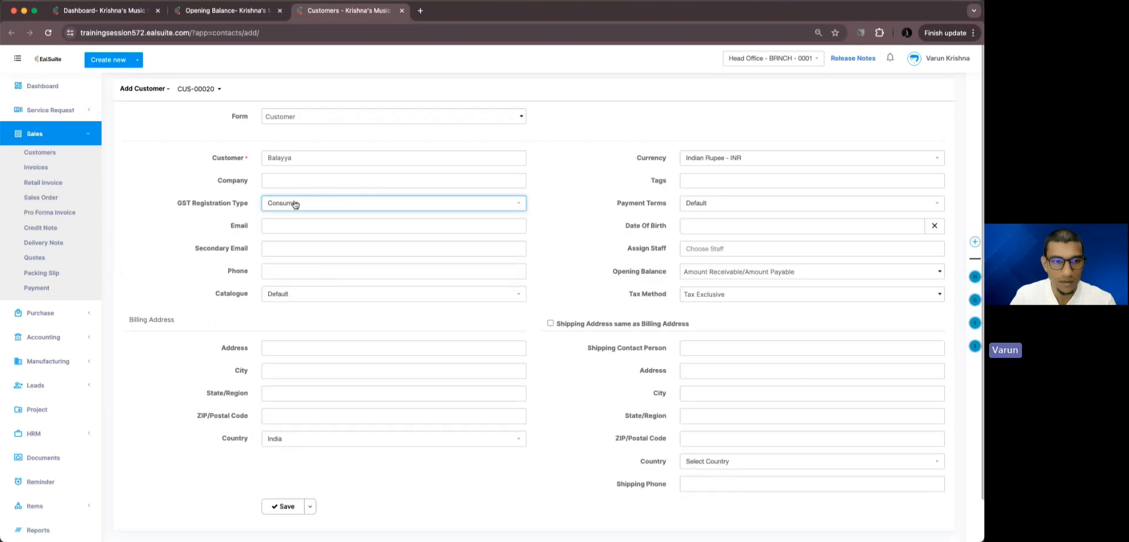
Choose a birth date in the Date Of Birth custom field and save the new customer.
click(702, 227)
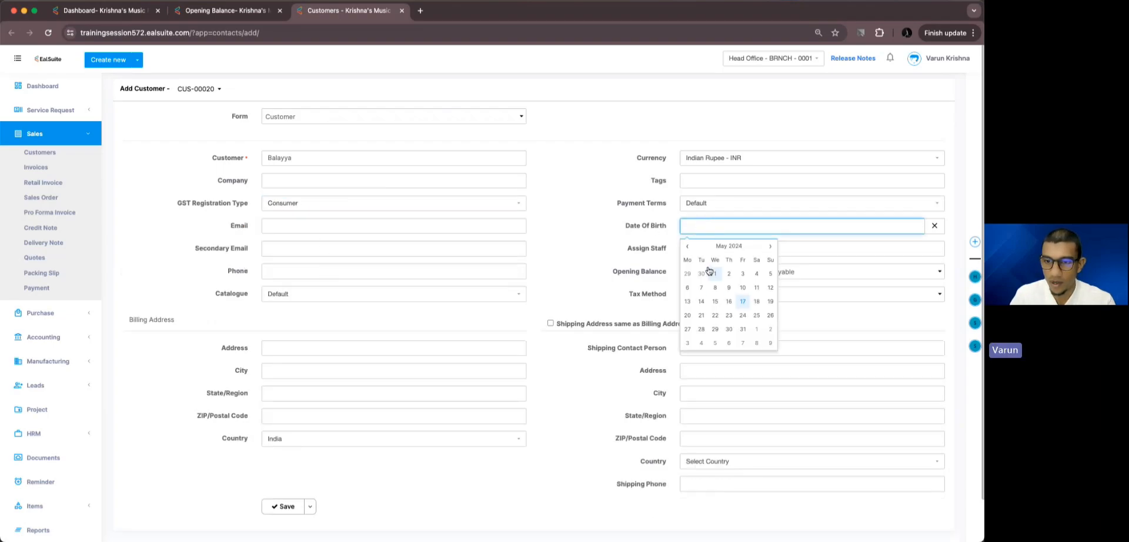
double_click(728, 246)
click(689, 247)
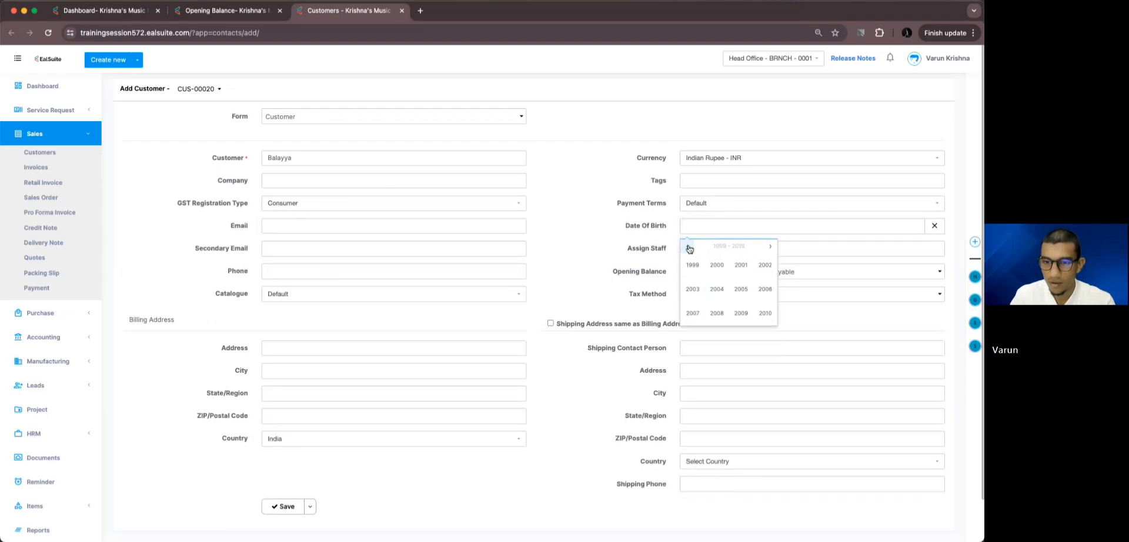
click(689, 247)
click(692, 264)
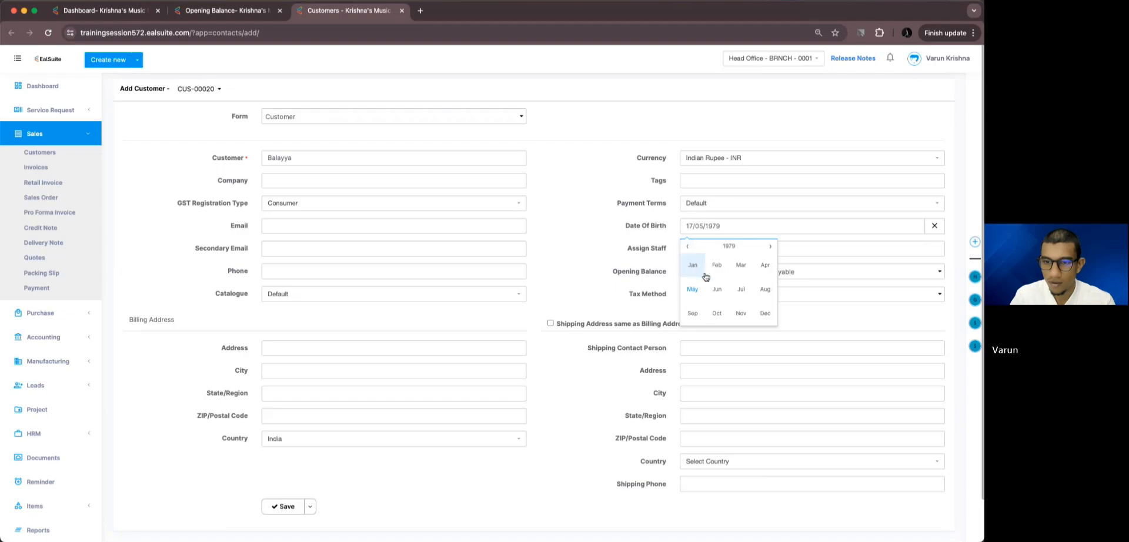
click(716, 289)
click(757, 290)
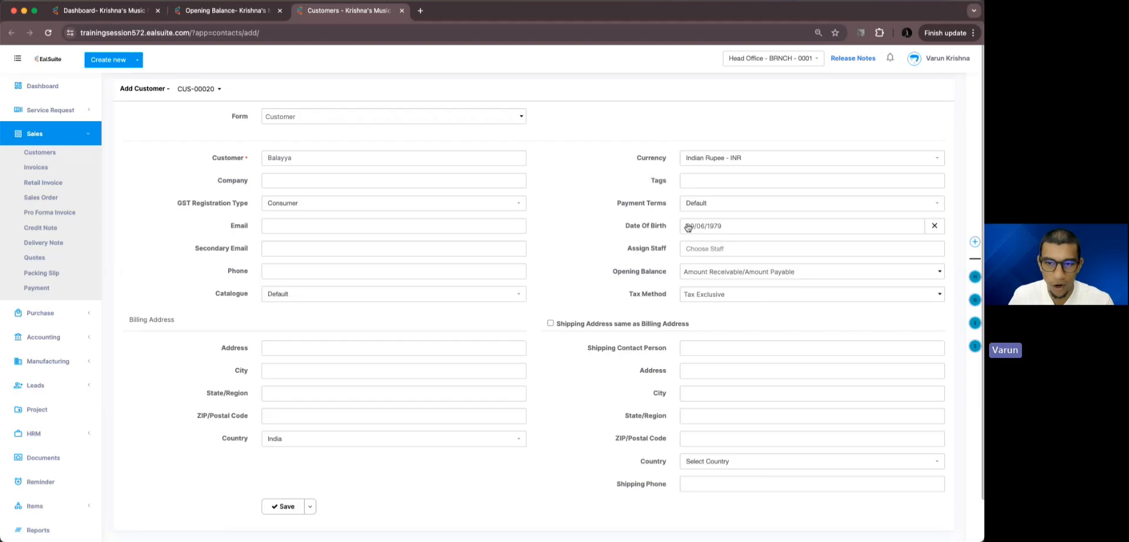
click(631, 228)
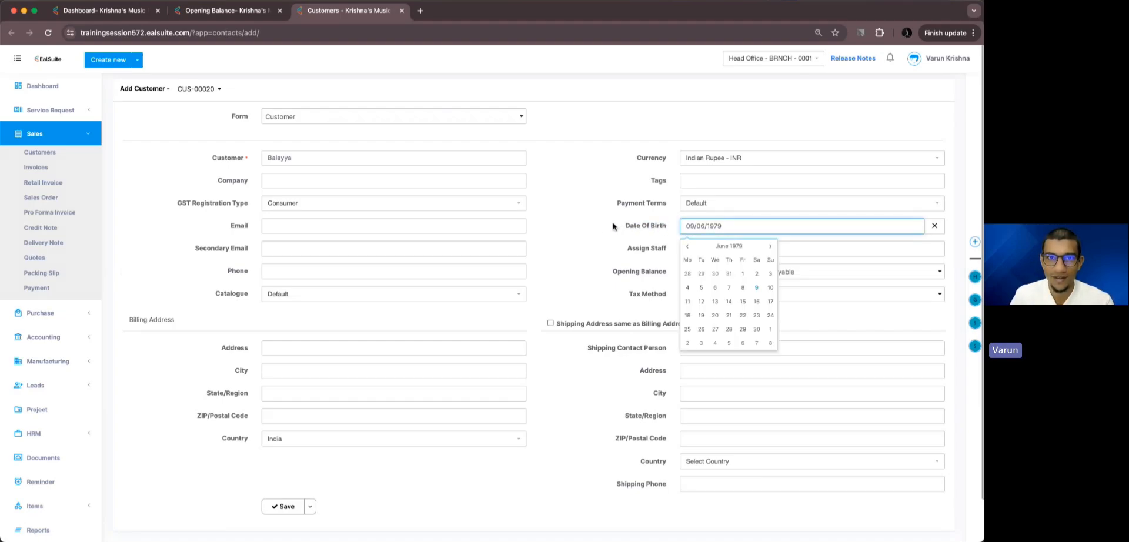
click(507, 393)
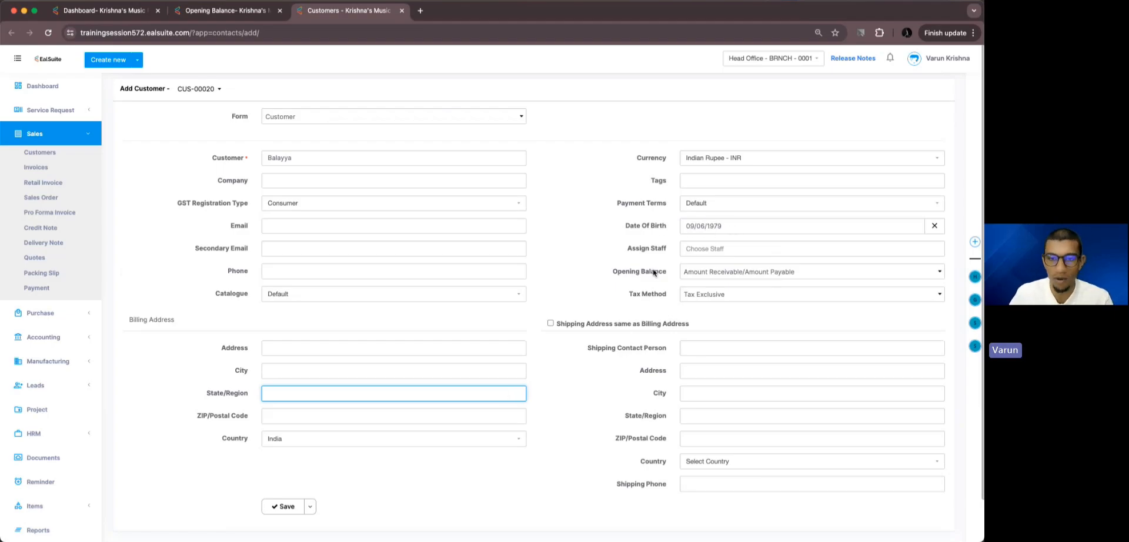
click(288, 506)
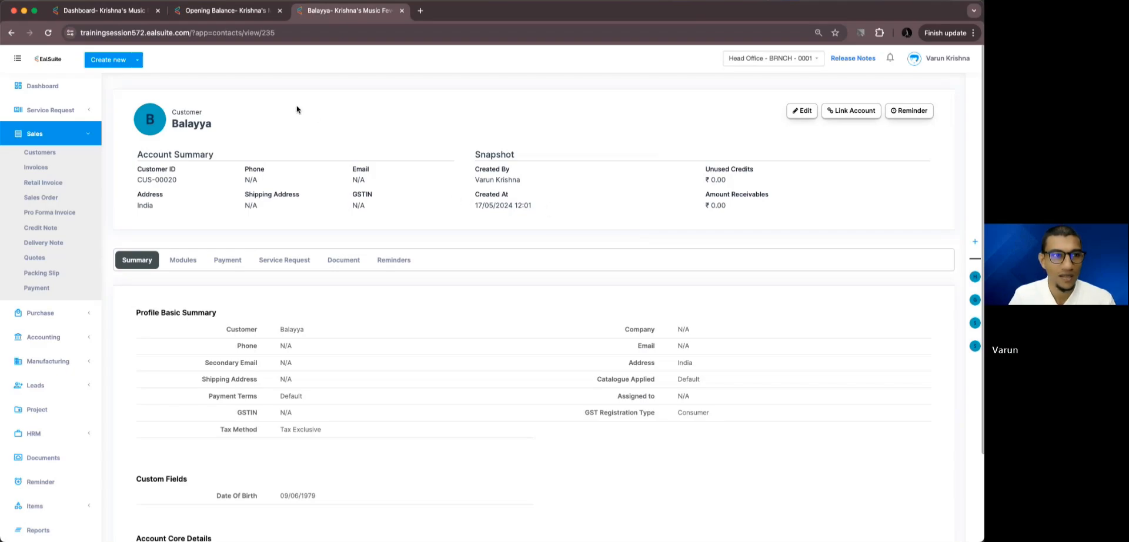
Leave the browser window for the slideshow and advance to the Item Group Loading in Modals slide.
click(15, 11)
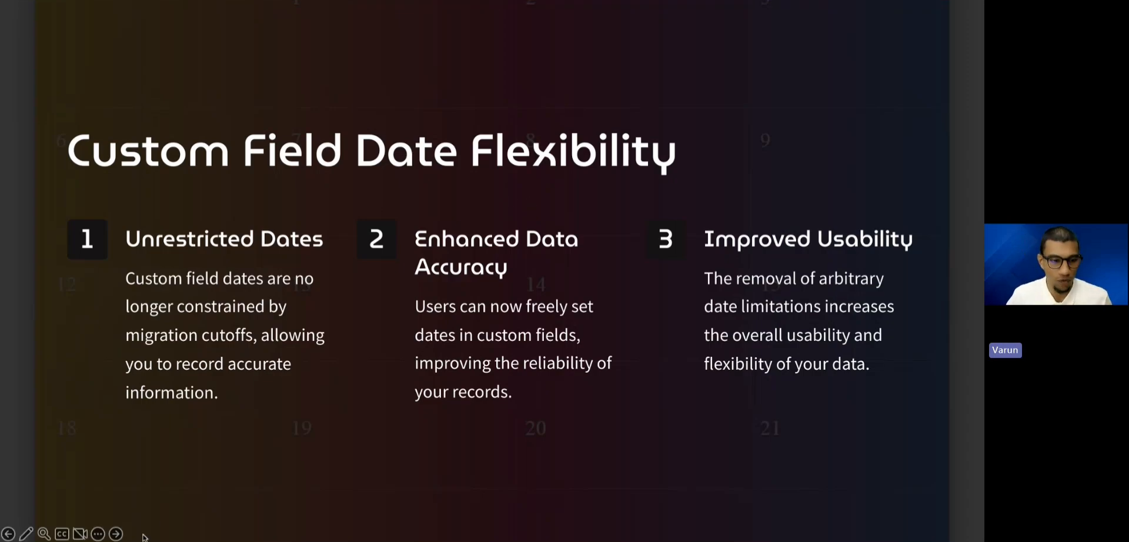
click(116, 534)
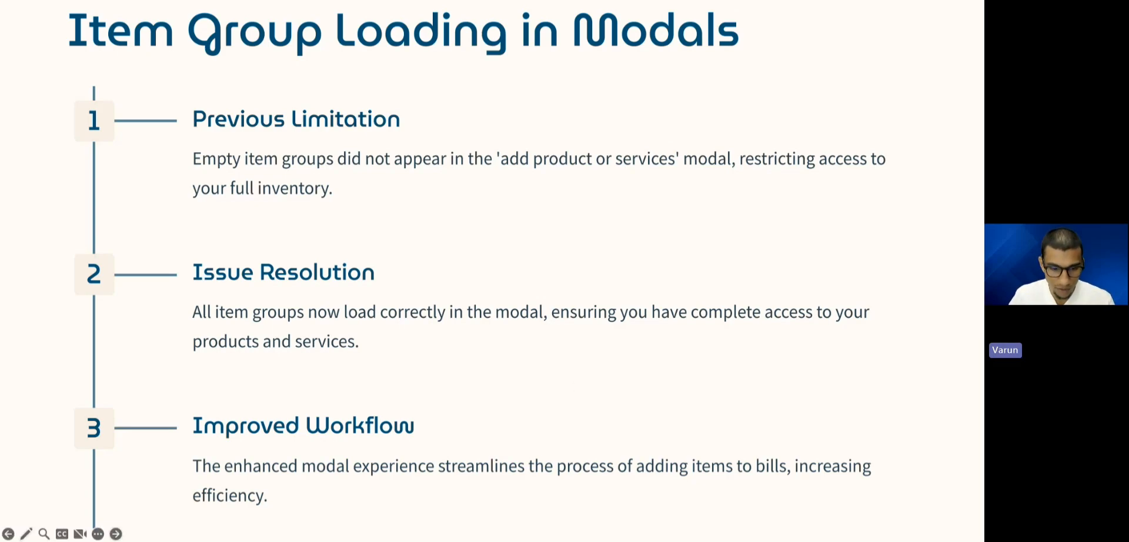
Return to the EalSuite dashboard and try to save a new item group named "Misc Items" without any items.
drag(268, 541, 377, 156)
double_click(377, 157)
click(35, 351)
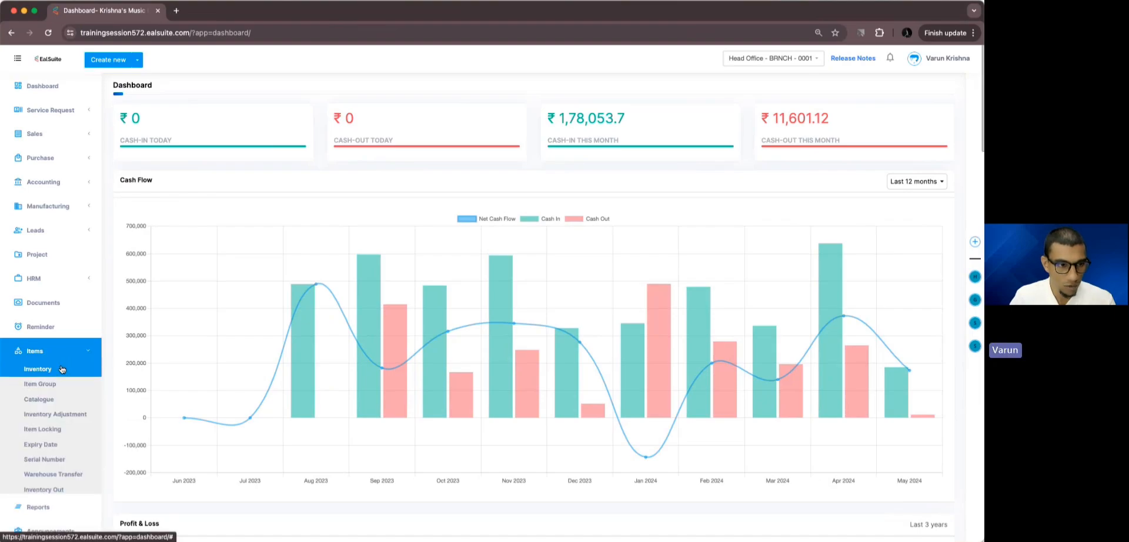
click(60, 385)
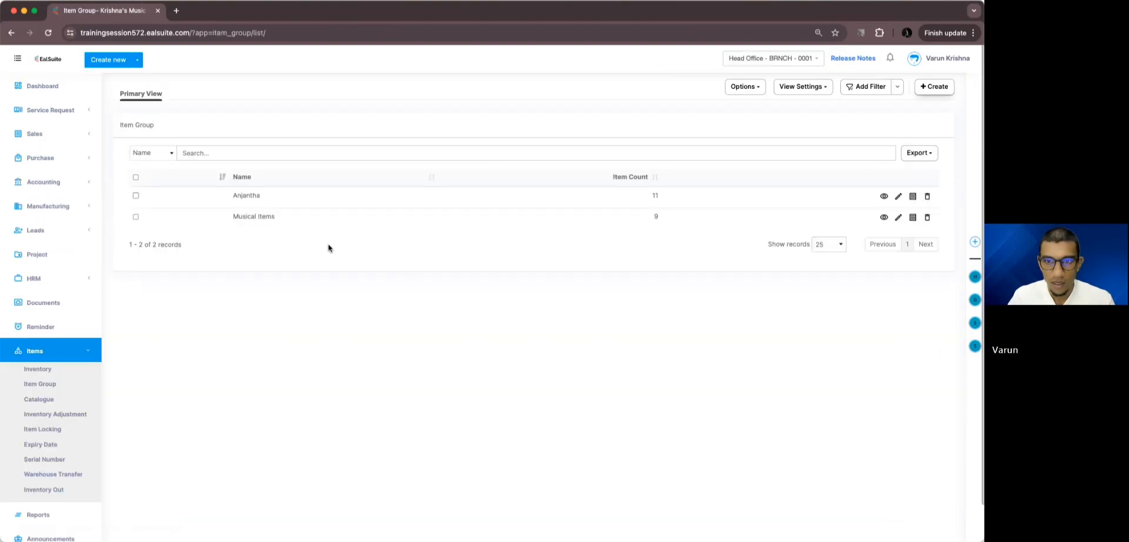
click(934, 87)
click(358, 121)
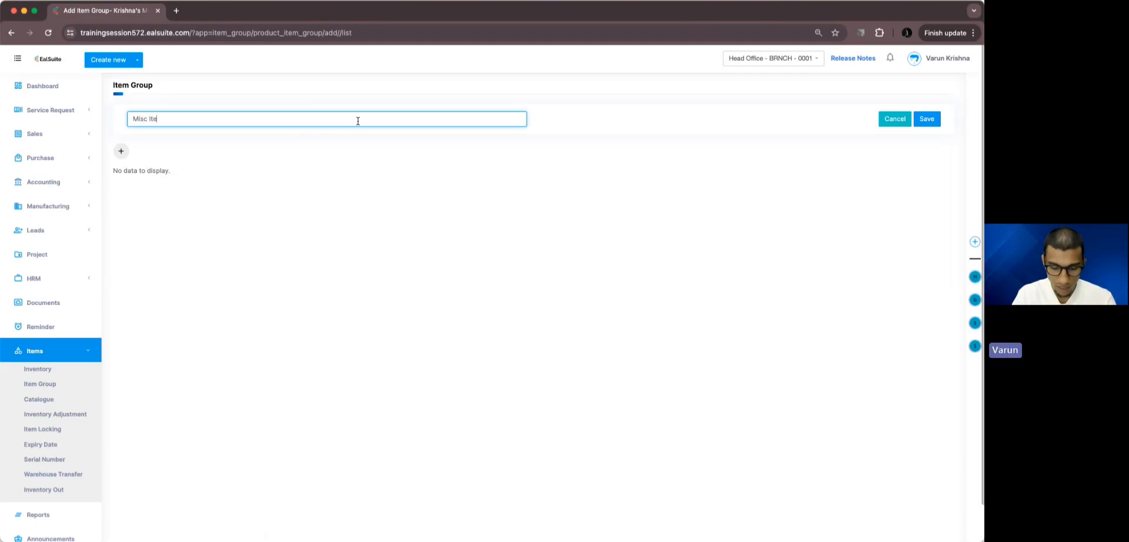
click(927, 119)
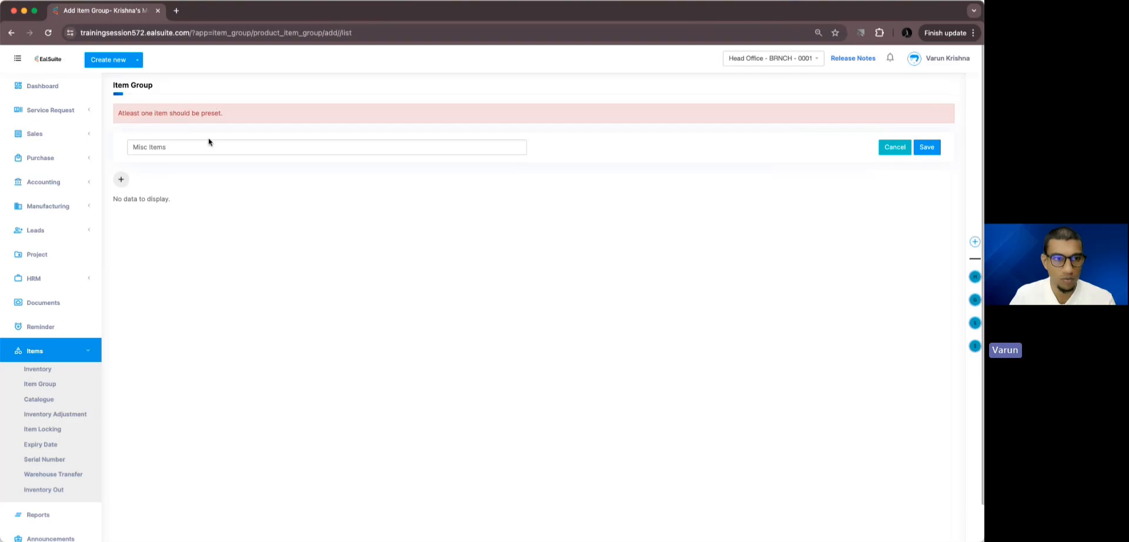
Add Anjantha T-Shirts Blue L HS and Anjantha T-Shirts Blue M FS to the item group and save it.
click(120, 180)
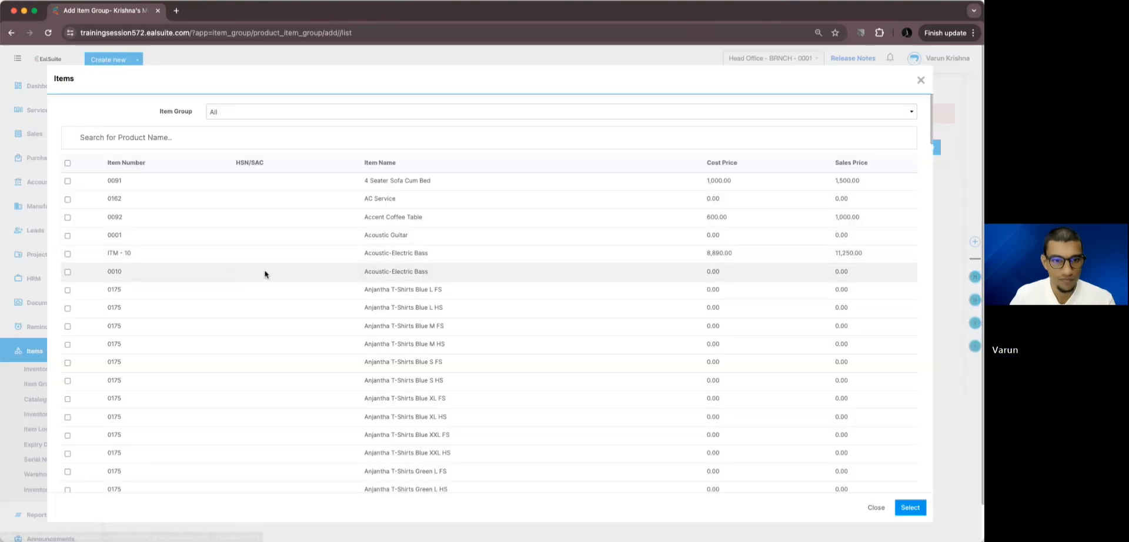
click(67, 308)
click(67, 326)
click(910, 507)
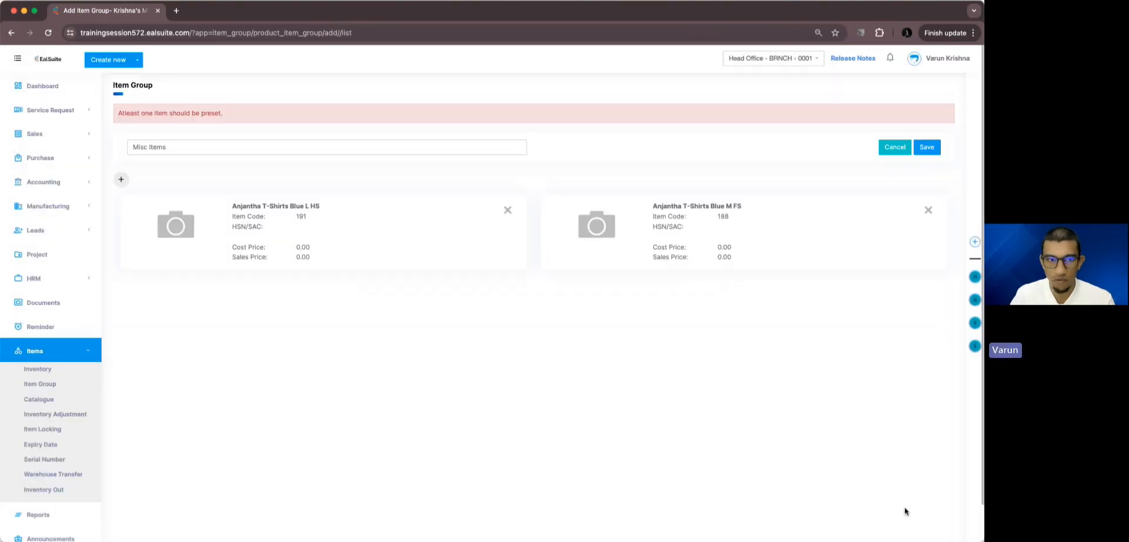
click(930, 148)
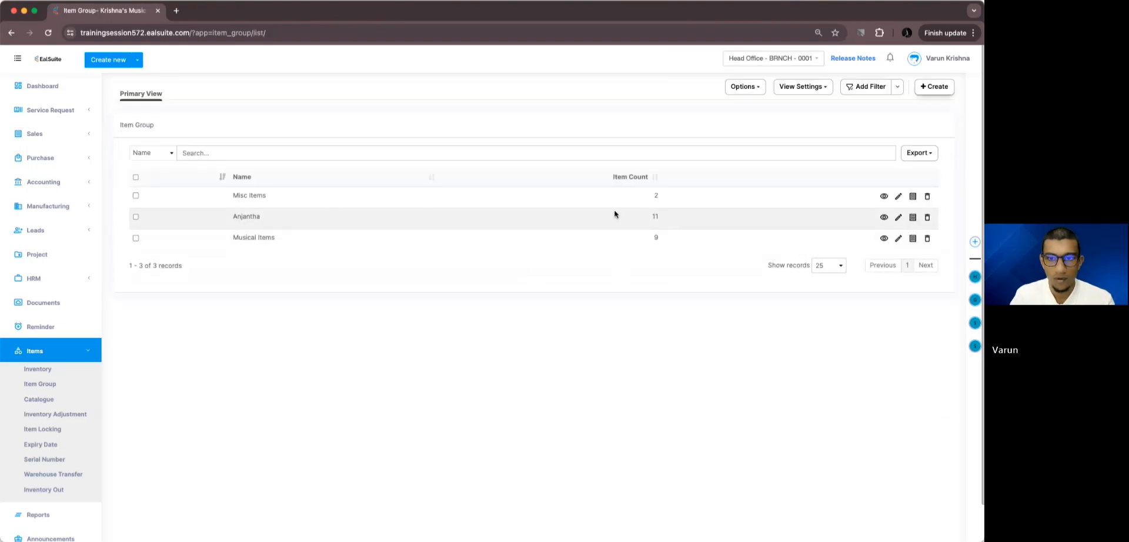
Edit the Misc Items group and try to save it with both of its items removed.
click(897, 196)
click(506, 185)
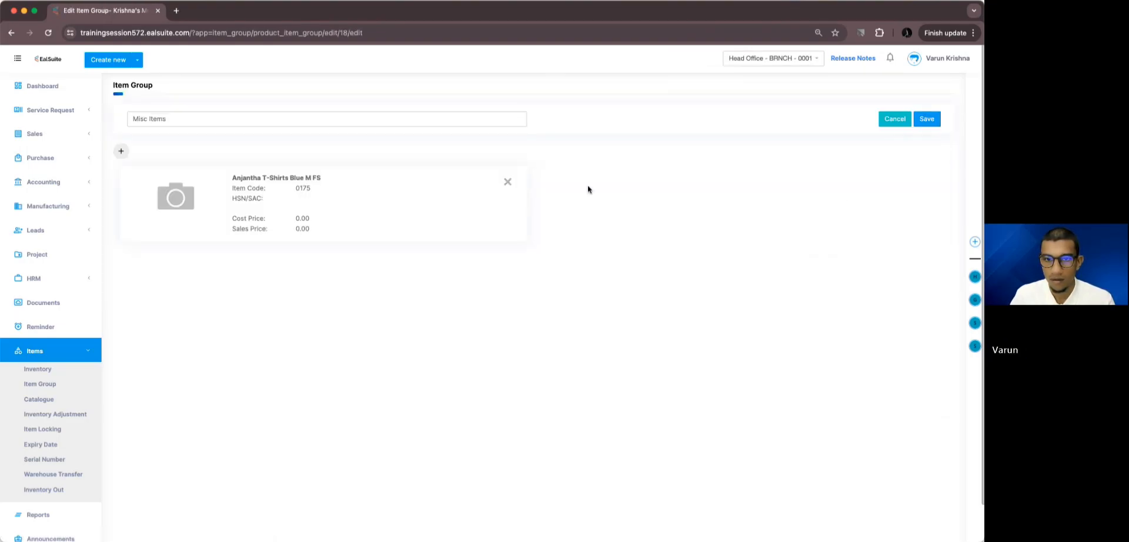
click(507, 182)
click(927, 122)
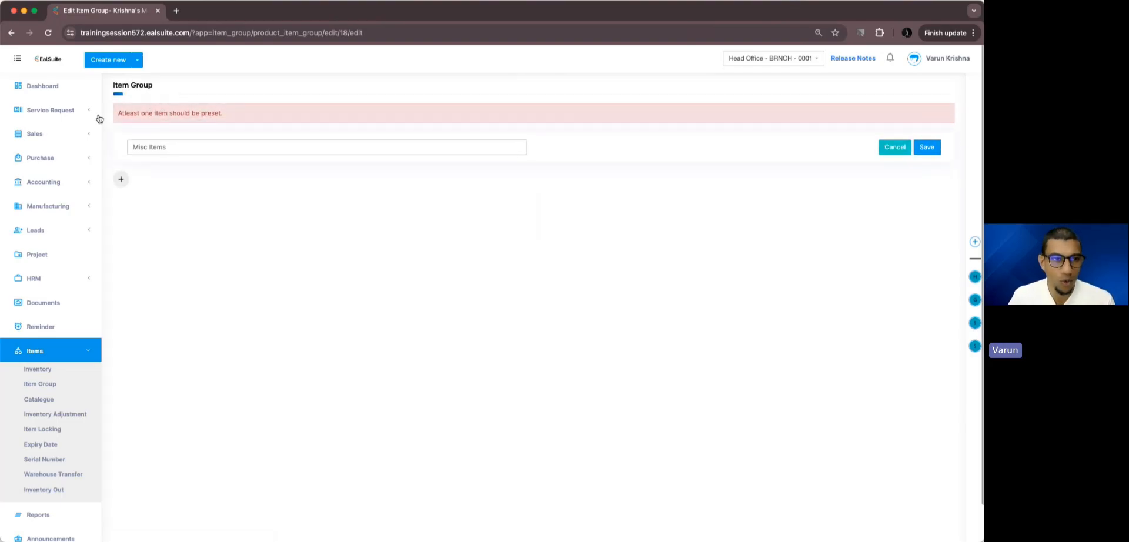
drag(120, 116, 236, 111)
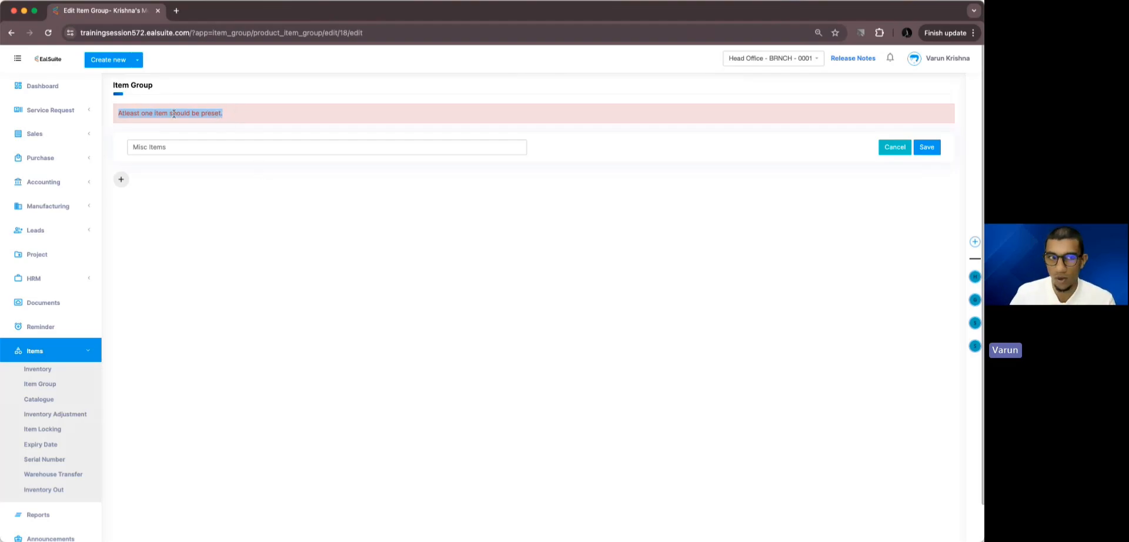
click(224, 115)
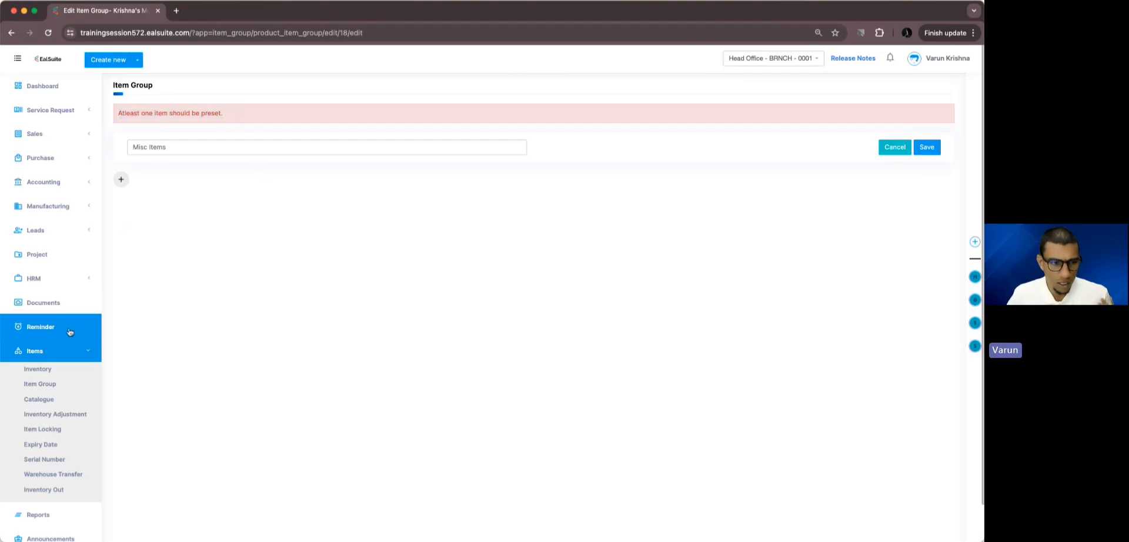
Leave the item group and start a new sales invoice.
click(64, 353)
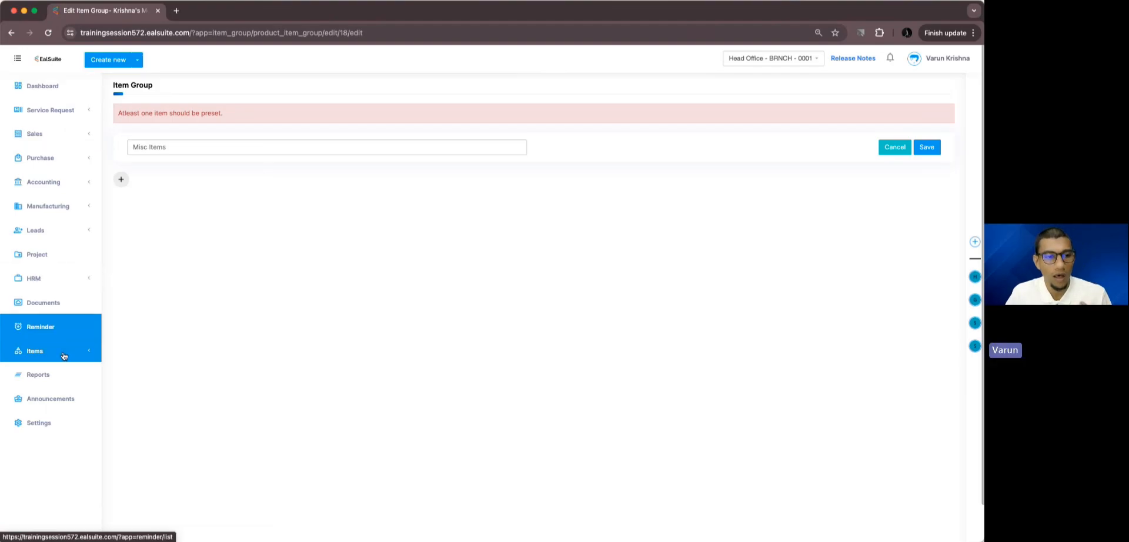
click(59, 134)
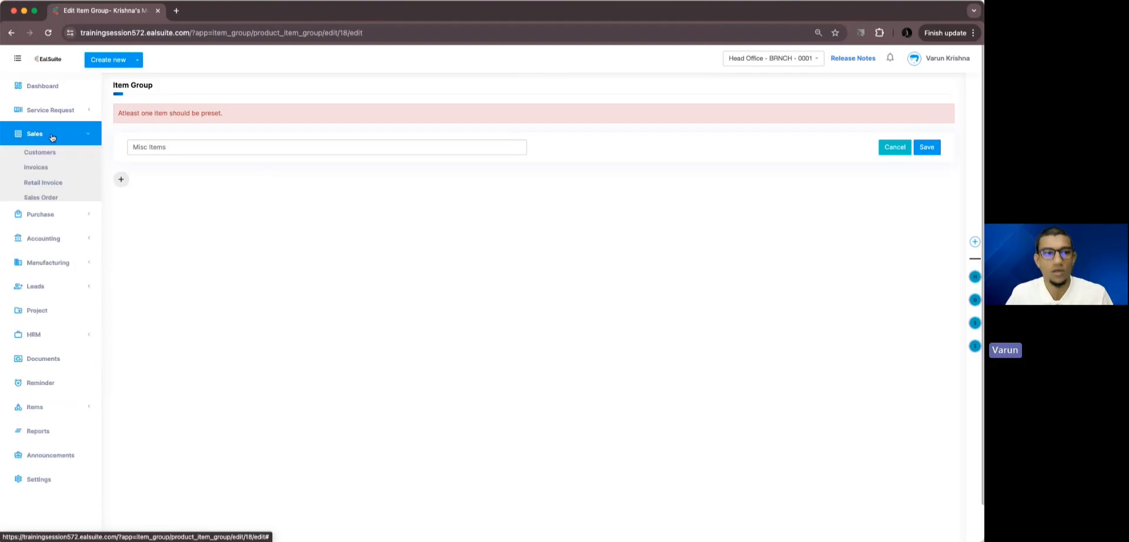
click(57, 167)
click(924, 87)
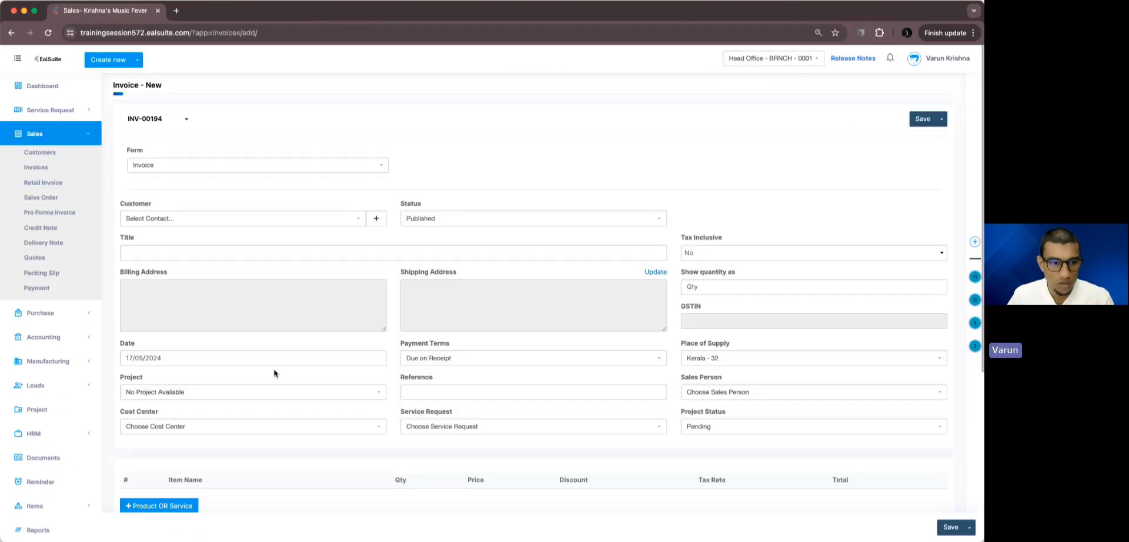
Select a customer for the invoice and open the Products & Services selection for its items.
scroll(259, 431, down, 3)
click(180, 433)
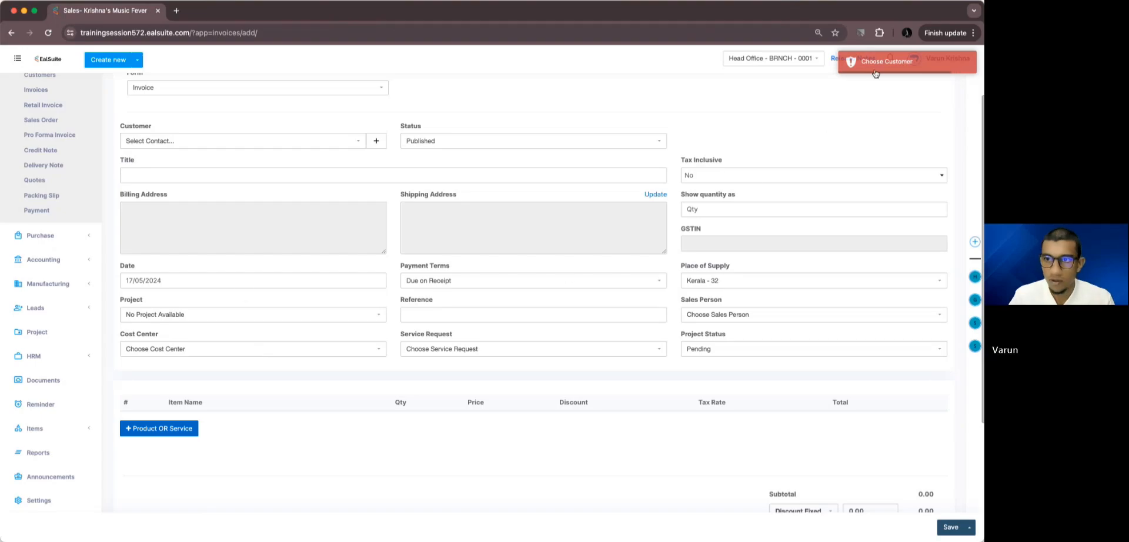
click(256, 143)
click(225, 216)
click(159, 433)
click(159, 477)
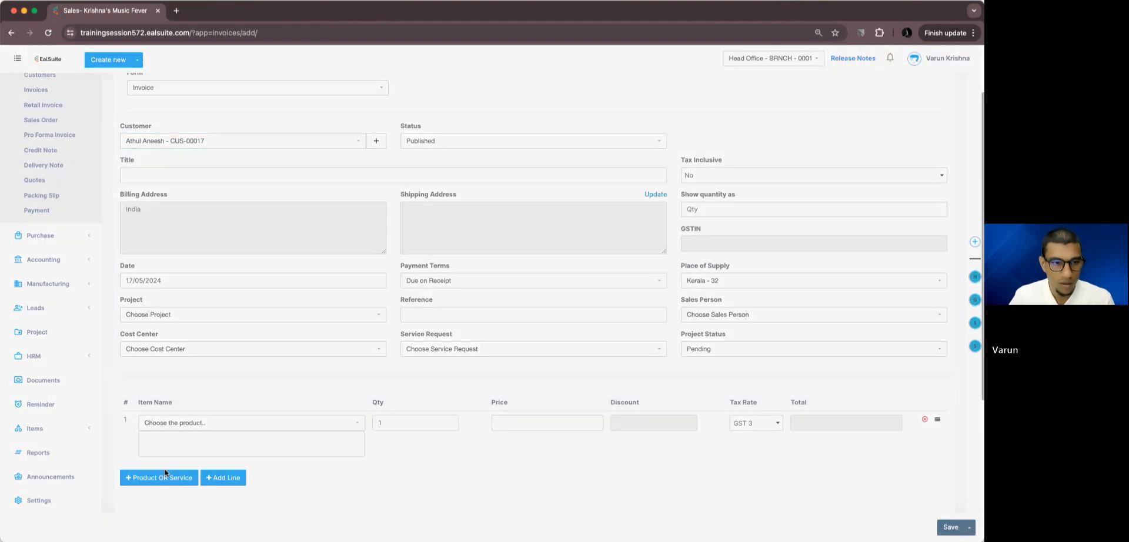
Compare the product list filtered by Misc Items with All Item Group, ending with the Misc Items filter.
click(179, 135)
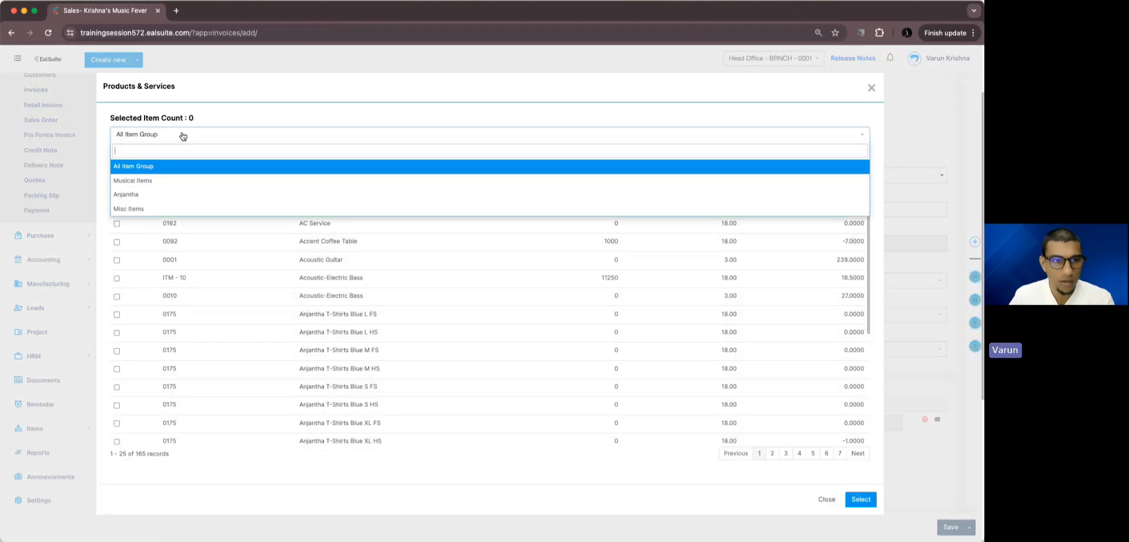
click(150, 208)
click(202, 246)
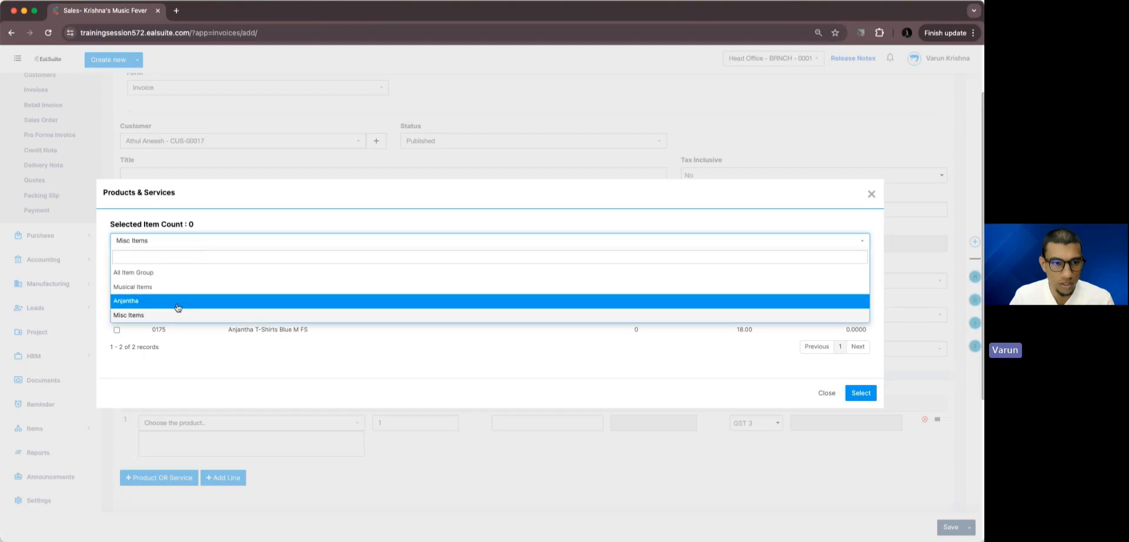
click(252, 243)
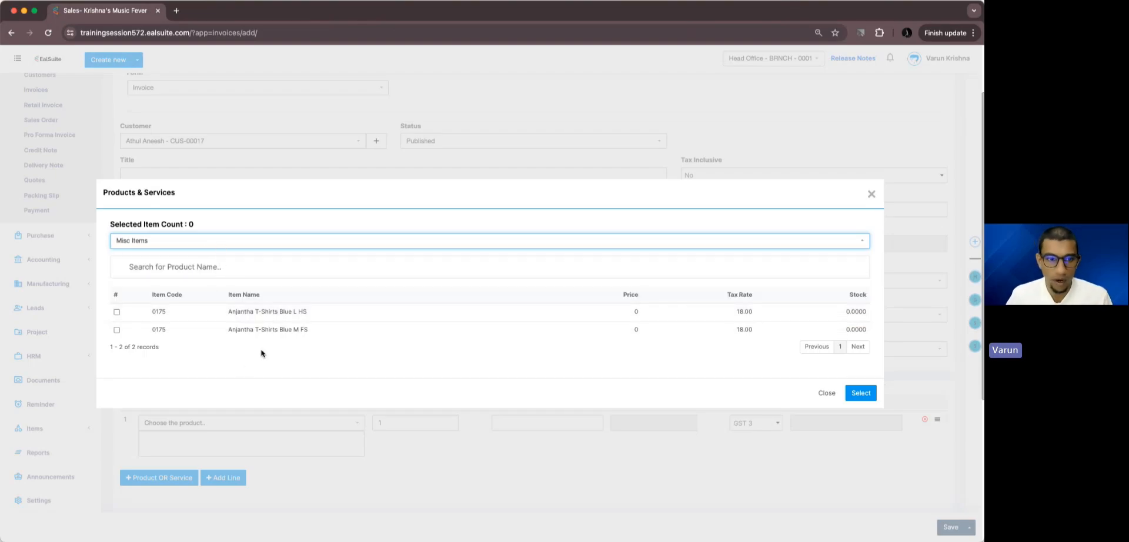
click(164, 242)
click(194, 277)
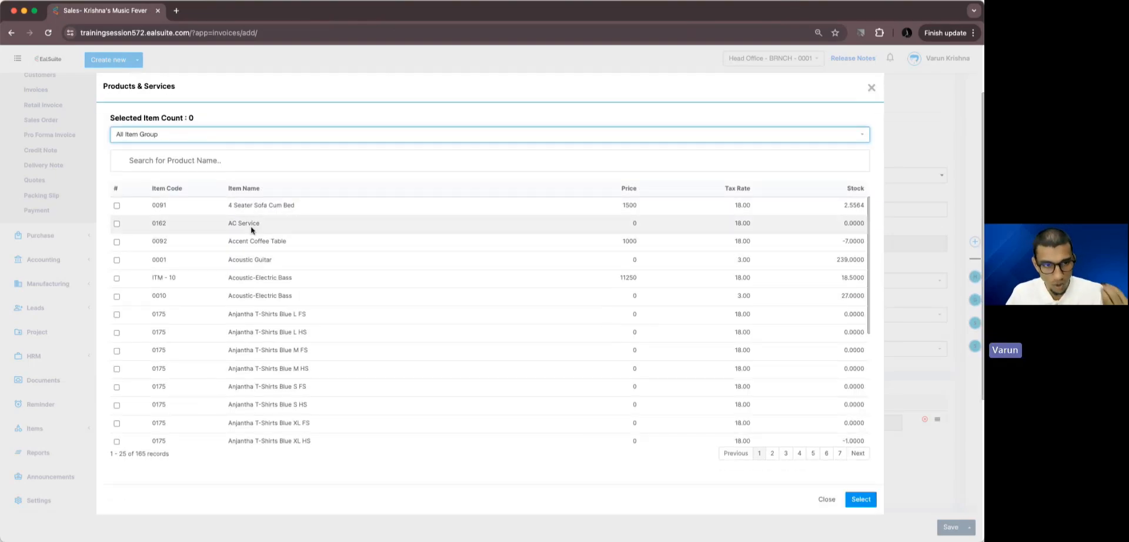
click(197, 136)
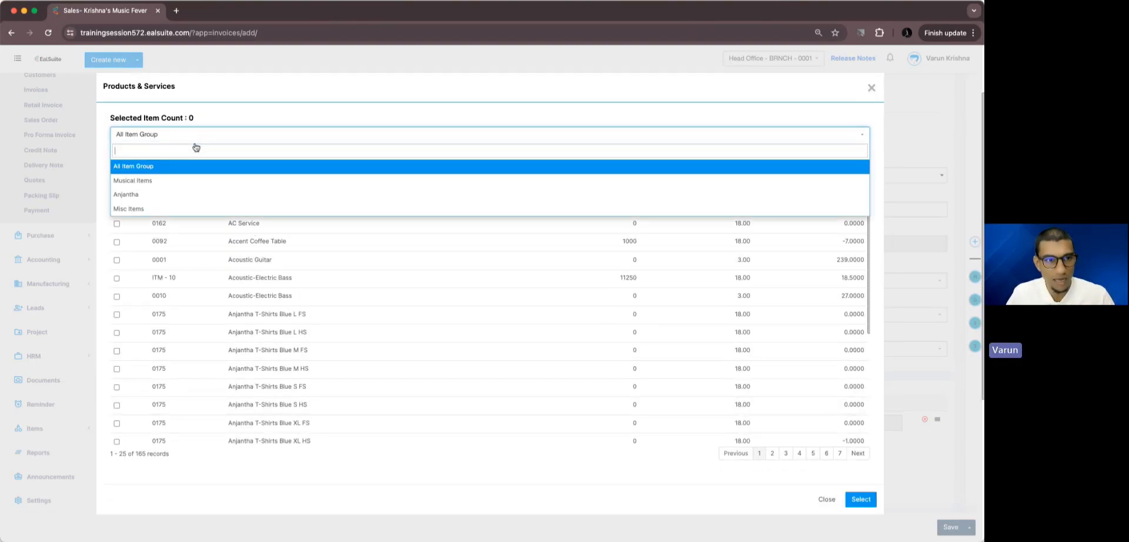
click(170, 210)
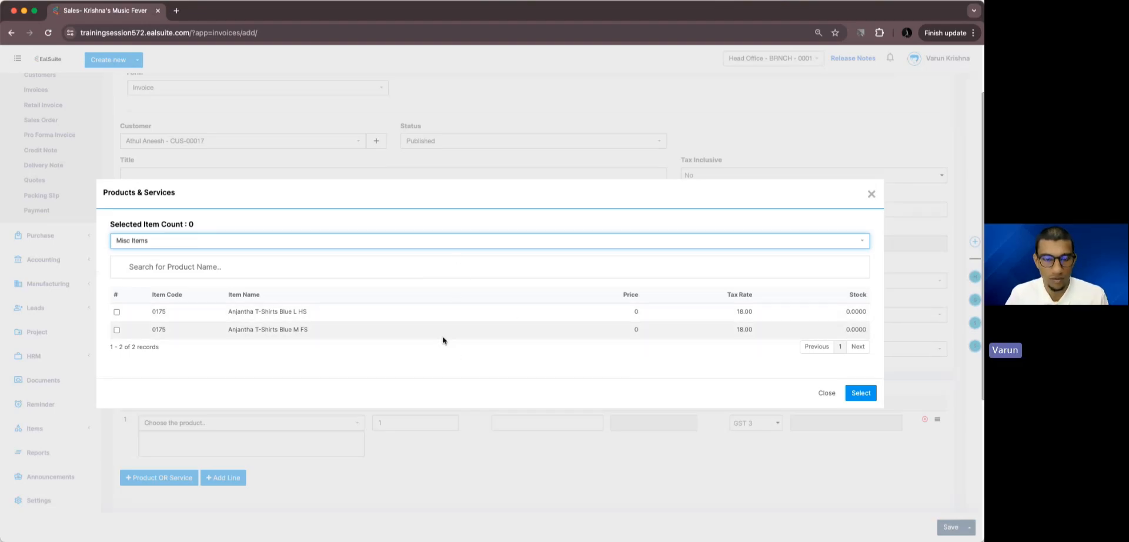
Close the product selection without adding any items and leave the unsaved invoice for the branch settings.
click(868, 193)
scroll(70, 370, down, 3)
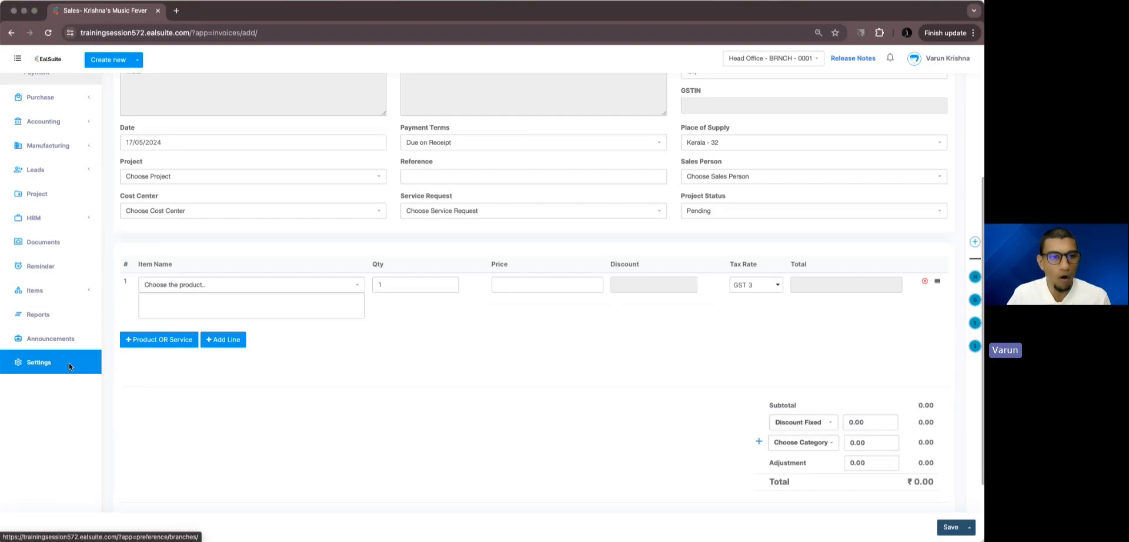
click(69, 362)
click(520, 205)
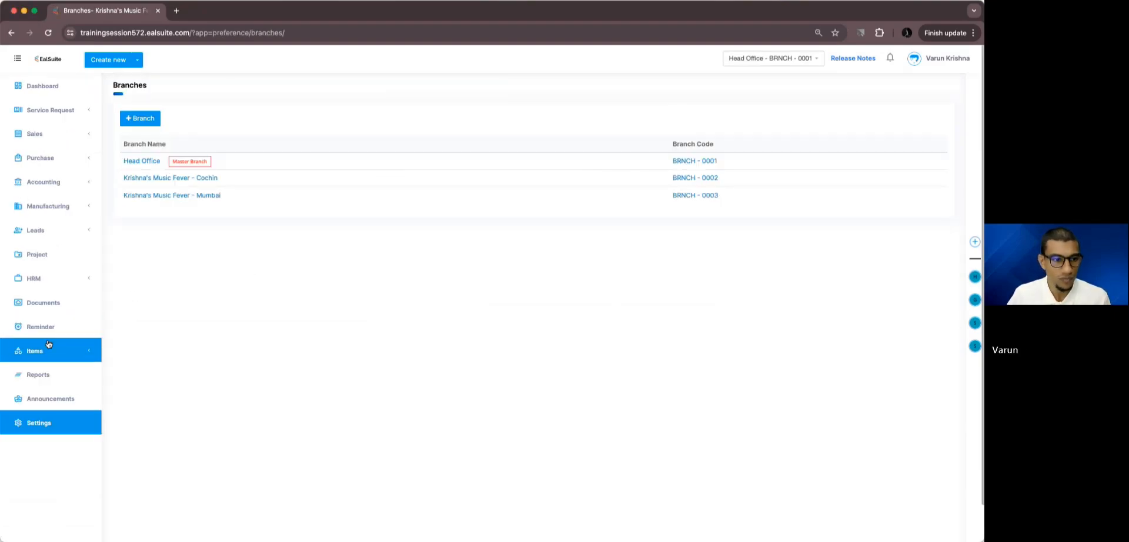
Go to the item group list and open the Misc Items group for editing to review its items.
click(47, 348)
click(42, 384)
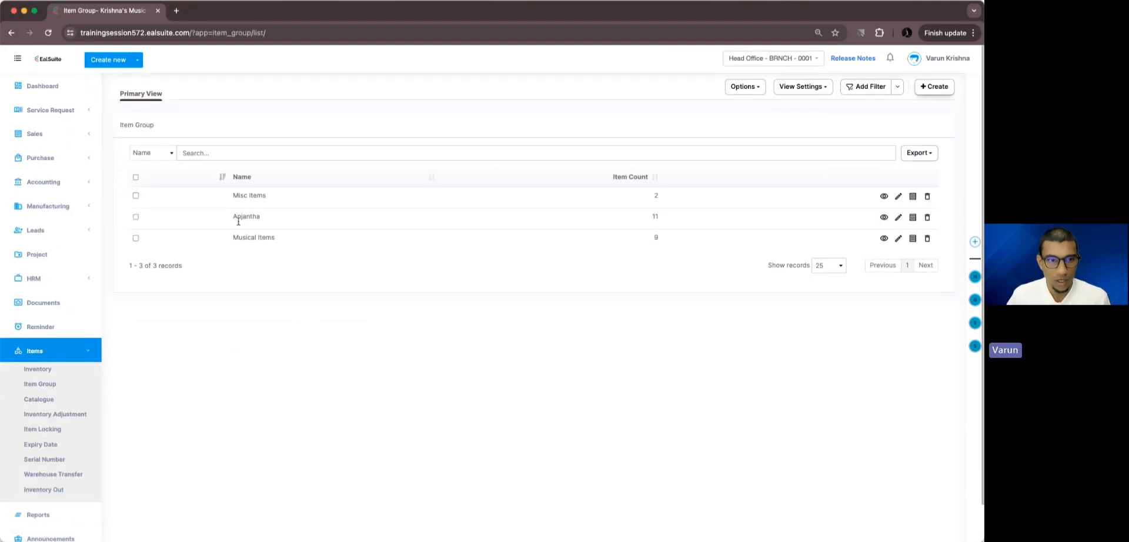
click(899, 197)
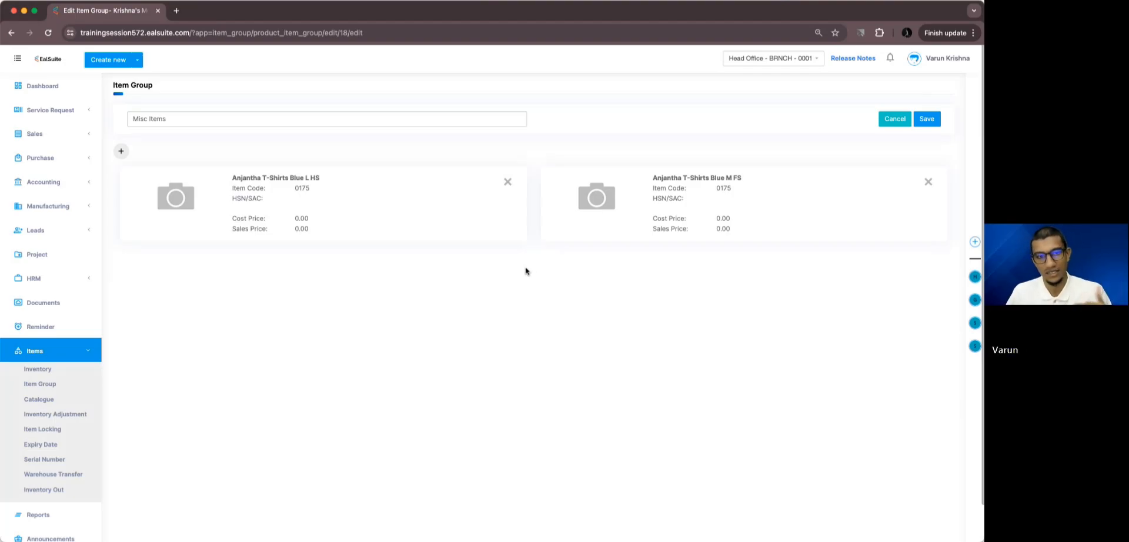
Leave the item group unchanged for the dashboard and close the browser window to return to the presentation slides.
click(74, 88)
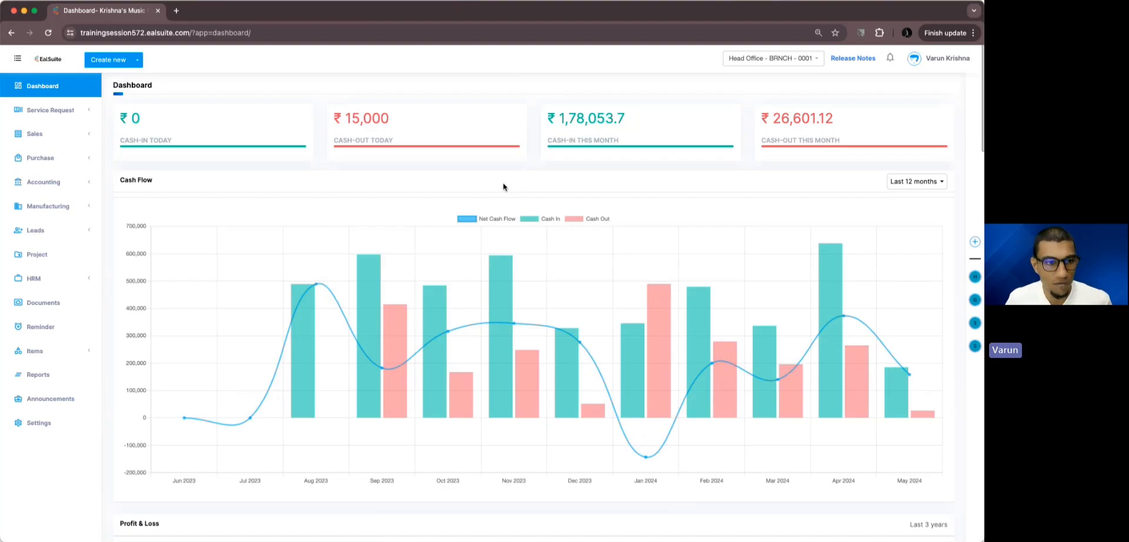
click(14, 10)
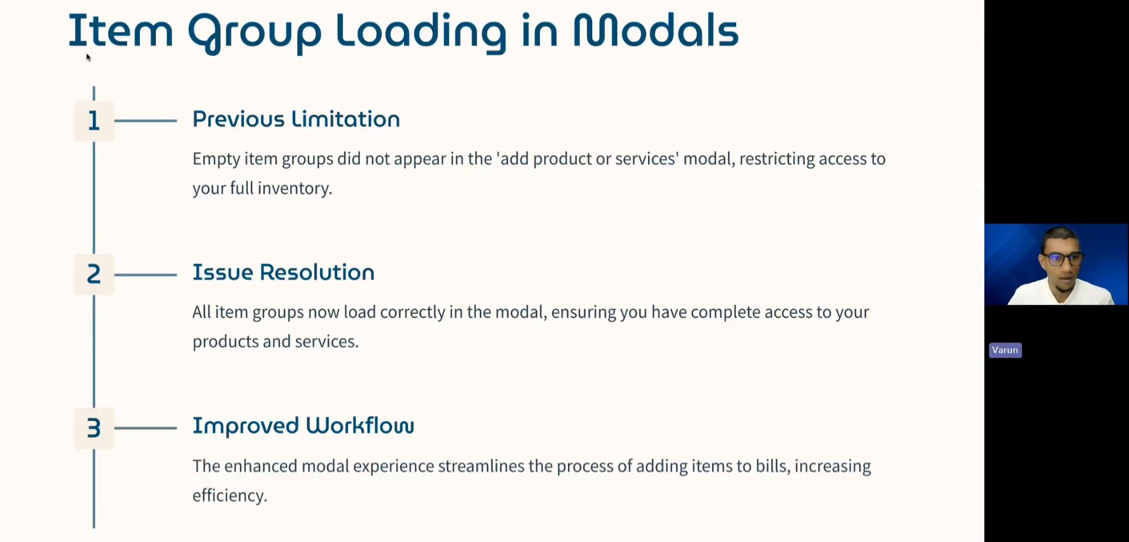